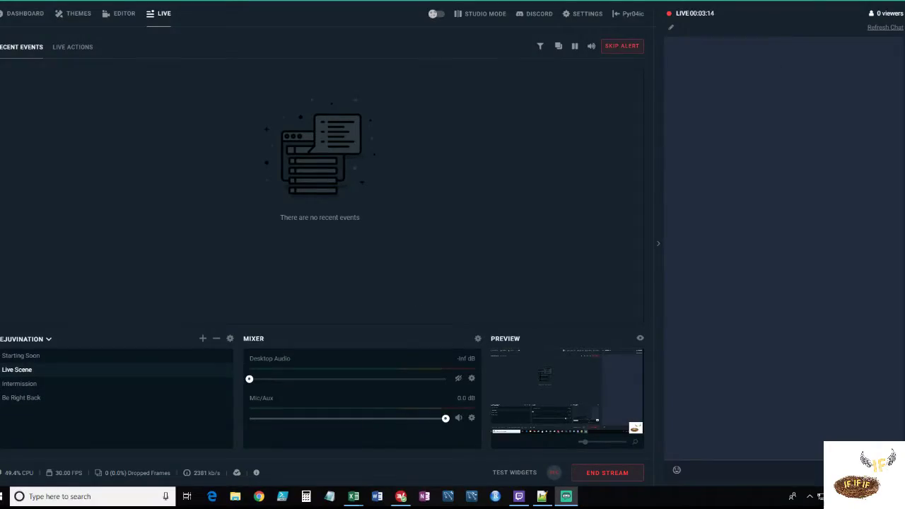
- Switch from the Streamlabs OBS Live dashboard to the open Excel workbook
key("alt+Tab")
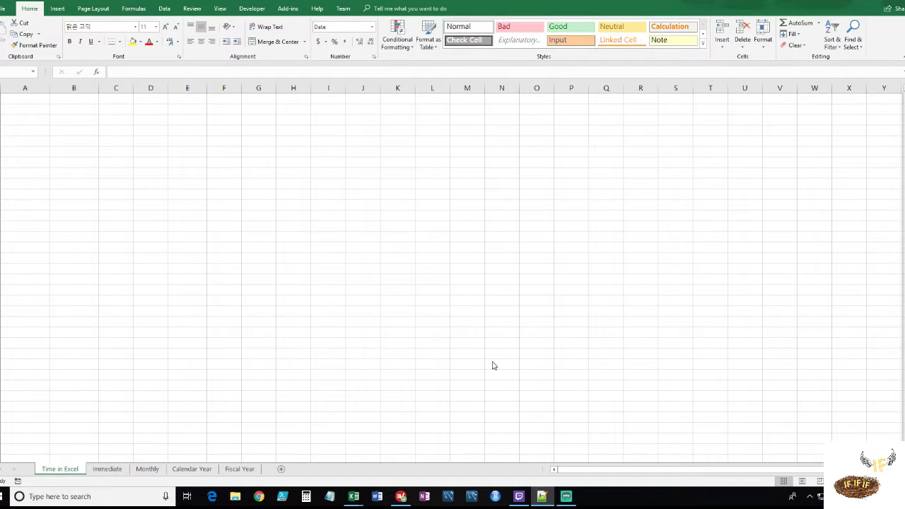
left_click(565, 496)
key("super+shift+Right")
left_click(10, 111)
left_click(20, 98)
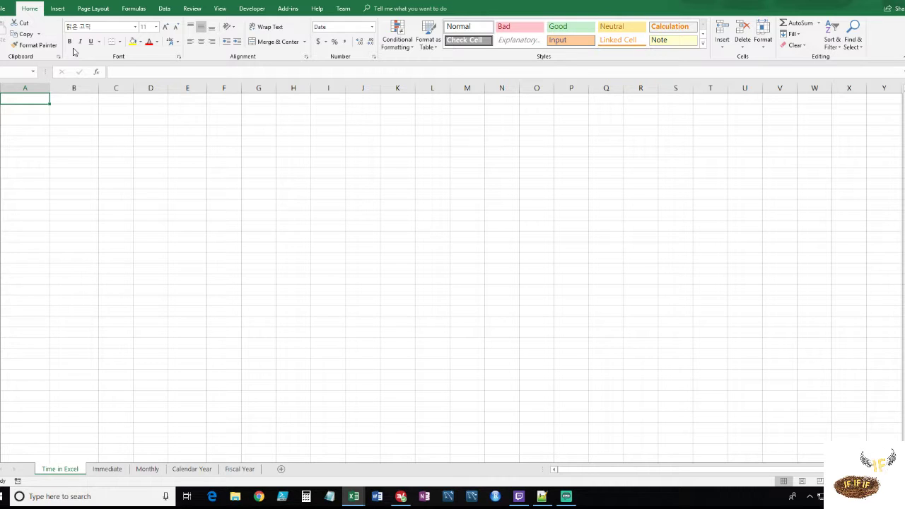
- Enter =NOW() in cell A1
type("=NOW")
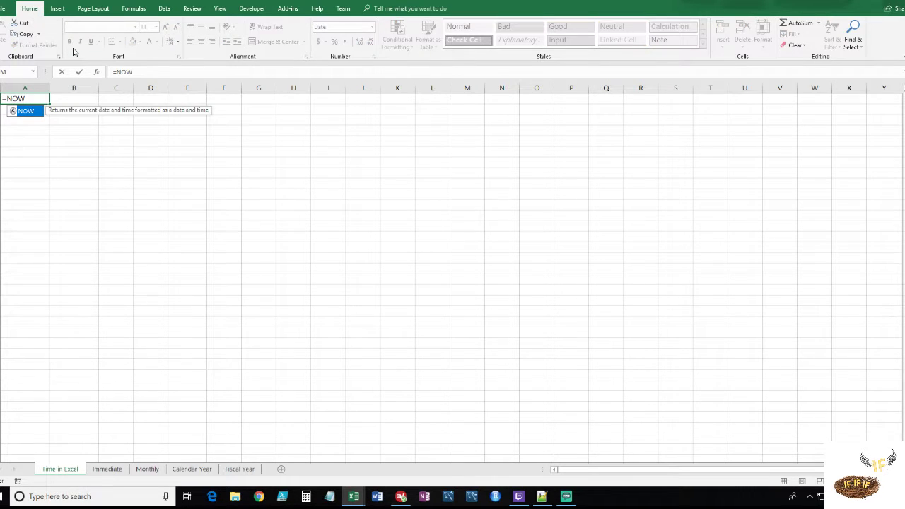
type("()")
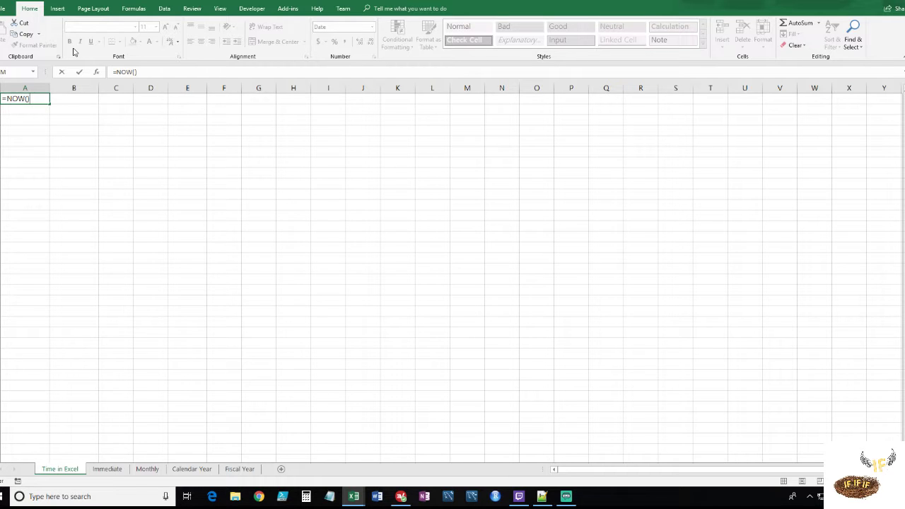
key("Return")
key("Up")
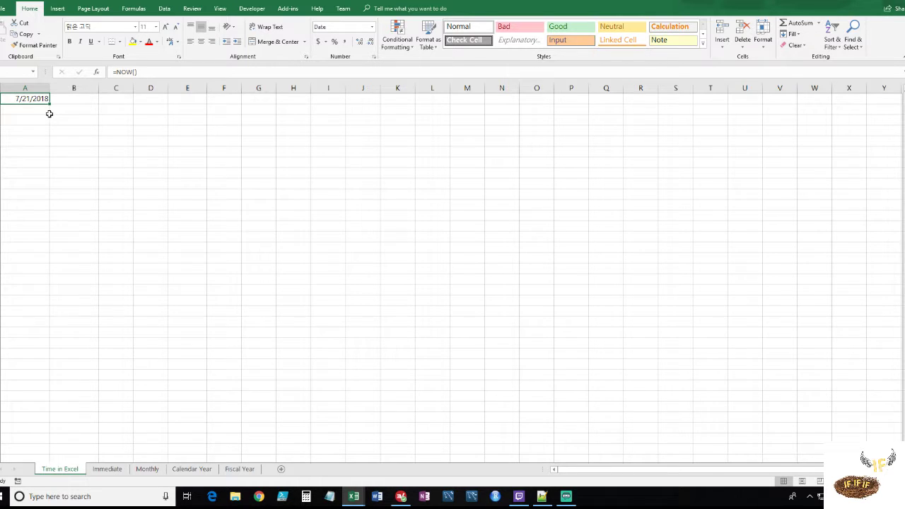
- Format A1 with the Number category so it shows 43302.51
right_click(29, 98)
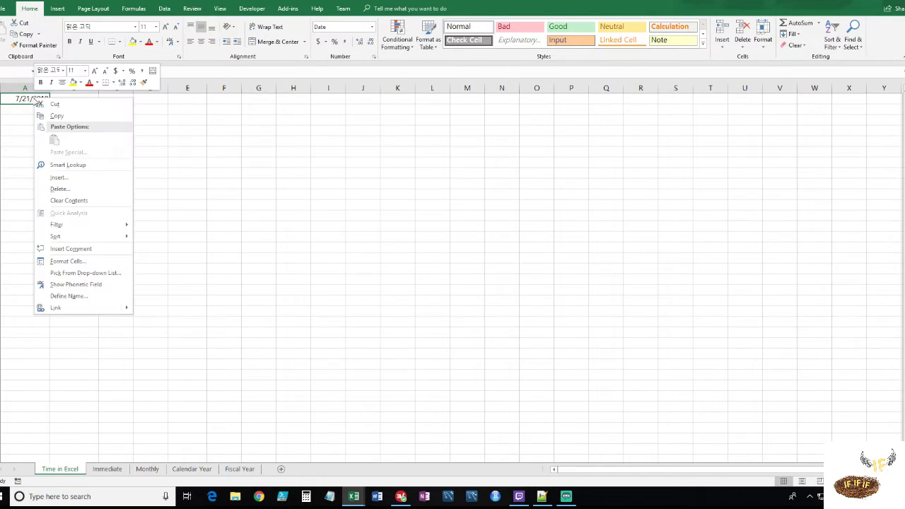
left_click(99, 262)
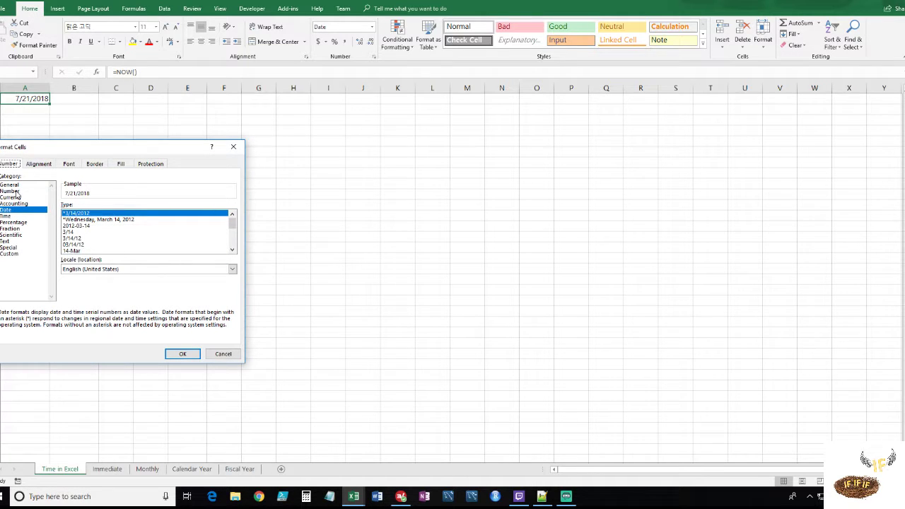
left_click(22, 192)
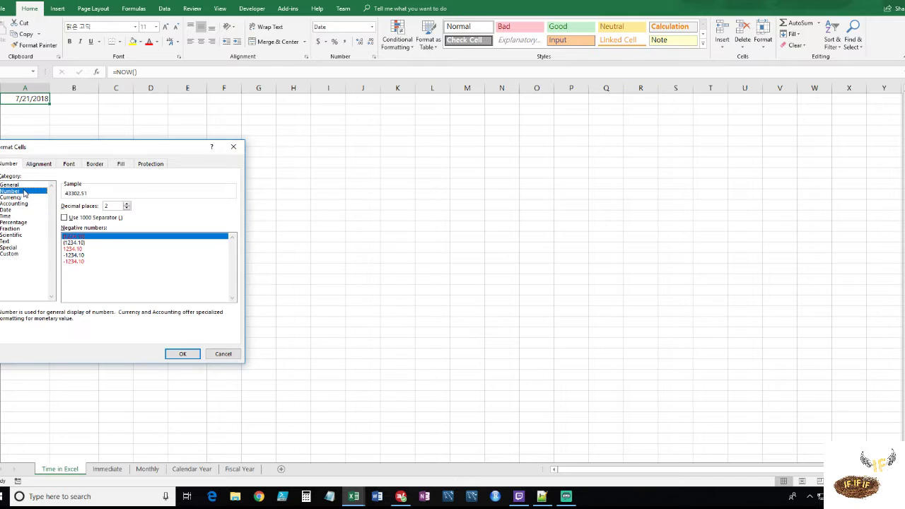
left_click(182, 353)
left_click_drag(42, 135, 77, 100)
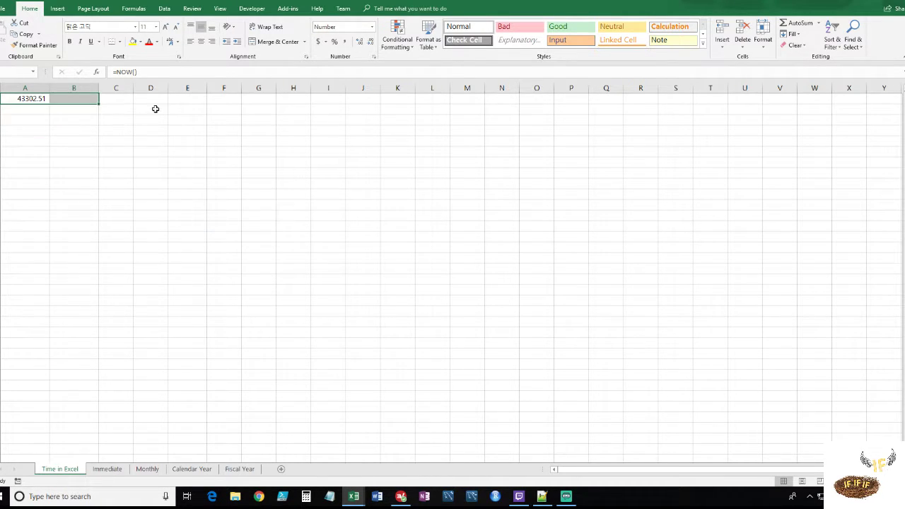
- Enter =A1+1 in B1 so it shows 7/22/2018
left_click(71, 105)
left_click(34, 97)
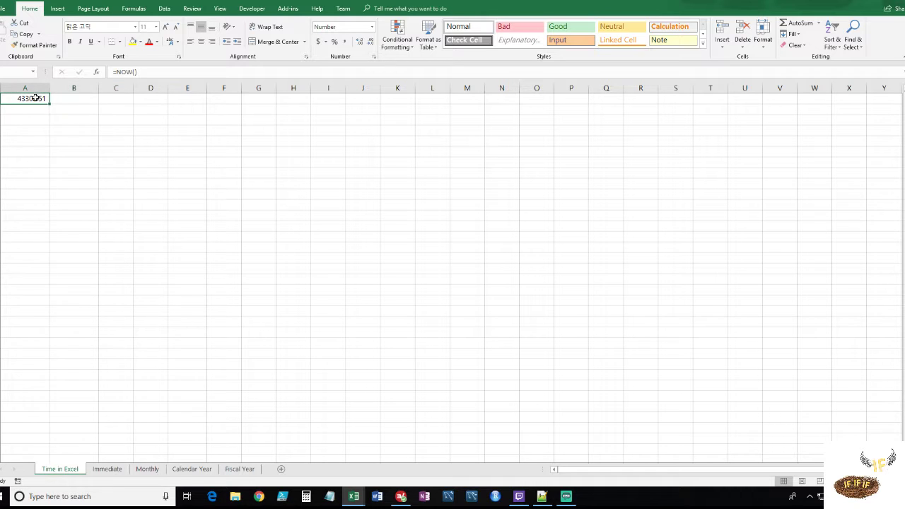
left_click(79, 103)
left_click(37, 100)
left_click(82, 100)
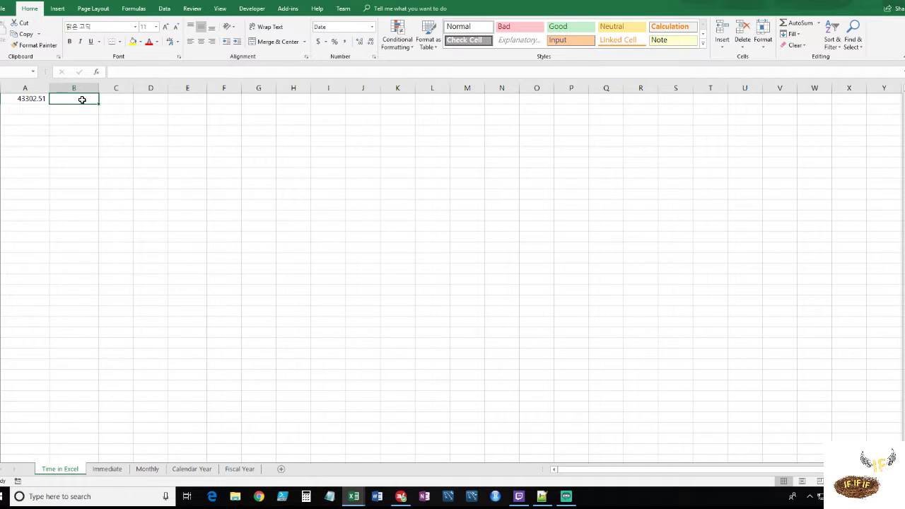
type("=")
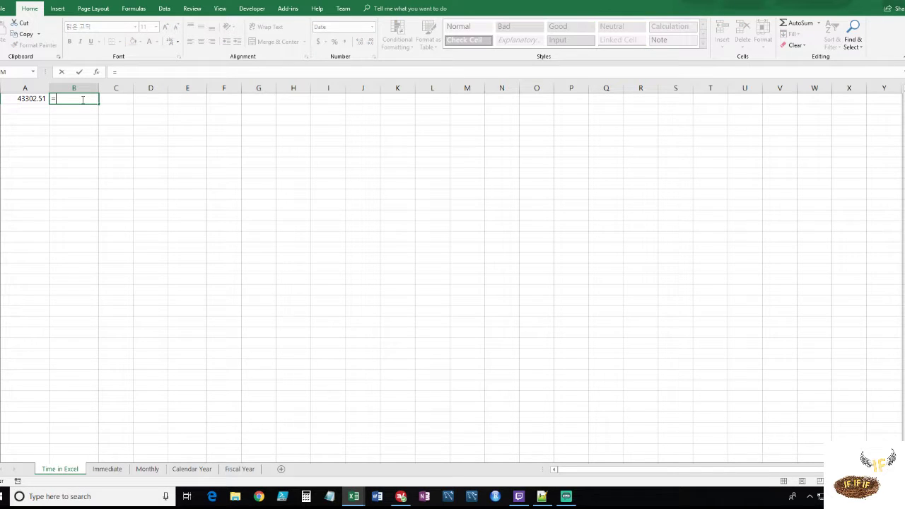
key("Left")
type("+1")
key("Return")
left_click(80, 99)
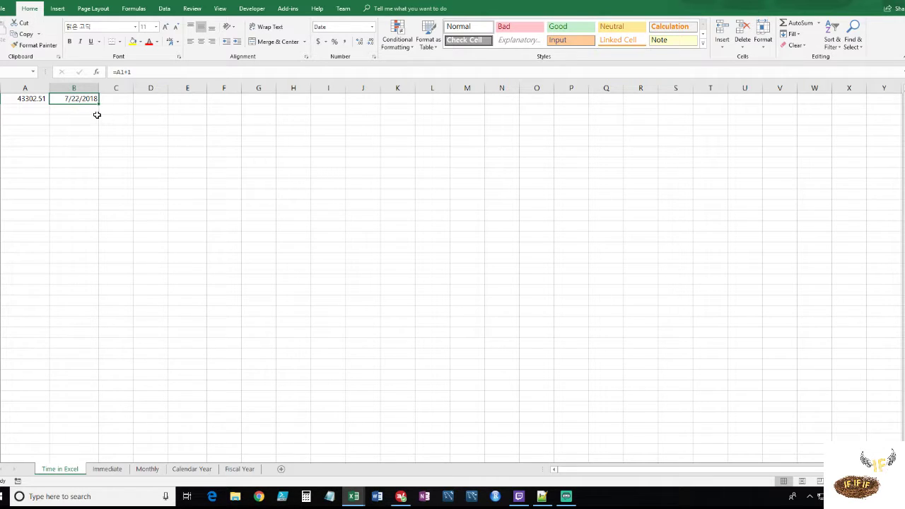
left_click(42, 100)
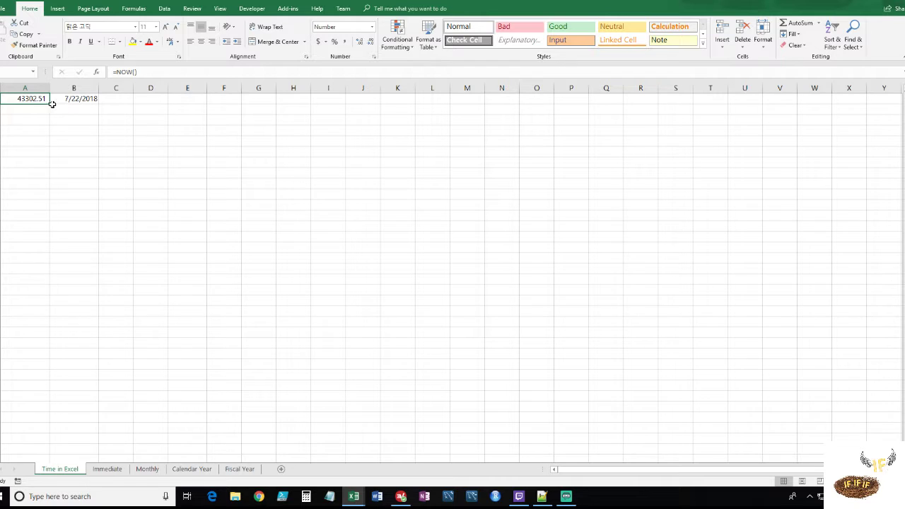
- Calculate =43302/365 in D1, giving 118.6356
left_click(152, 99)
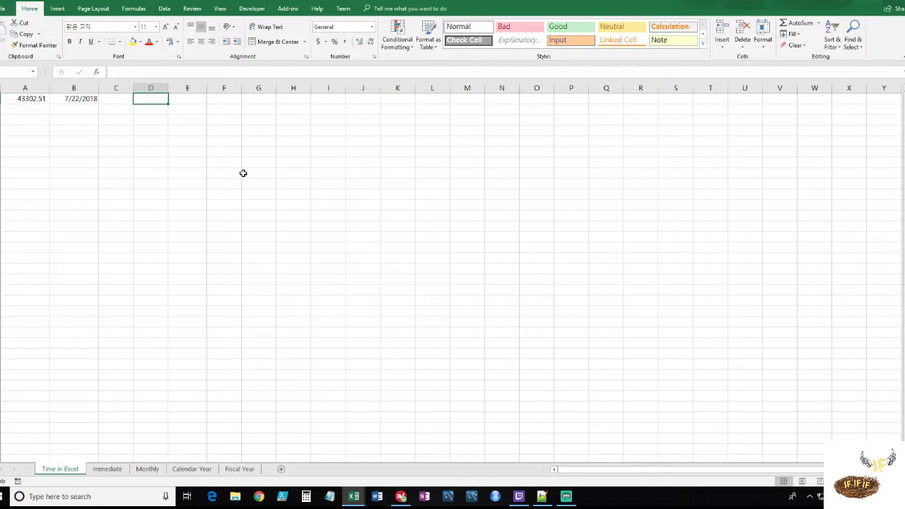
type("=")
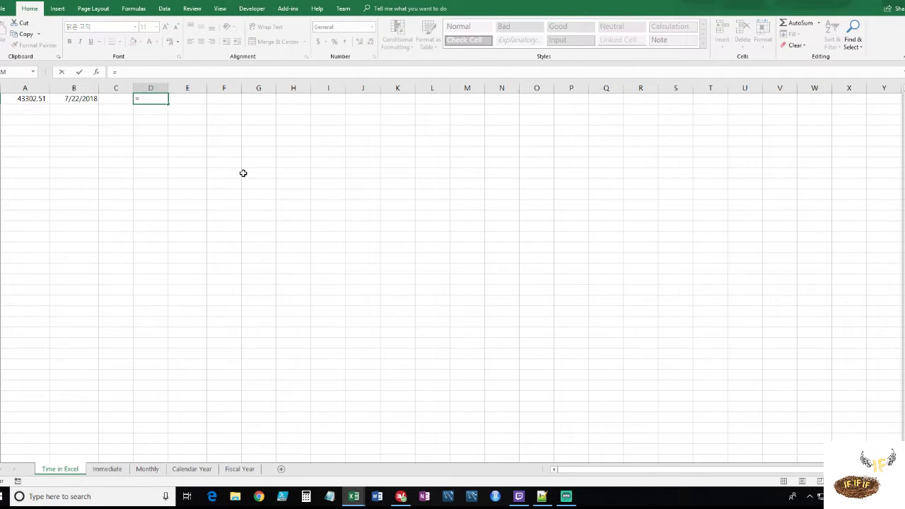
type("43302/365")
key("Return")
key("Up")
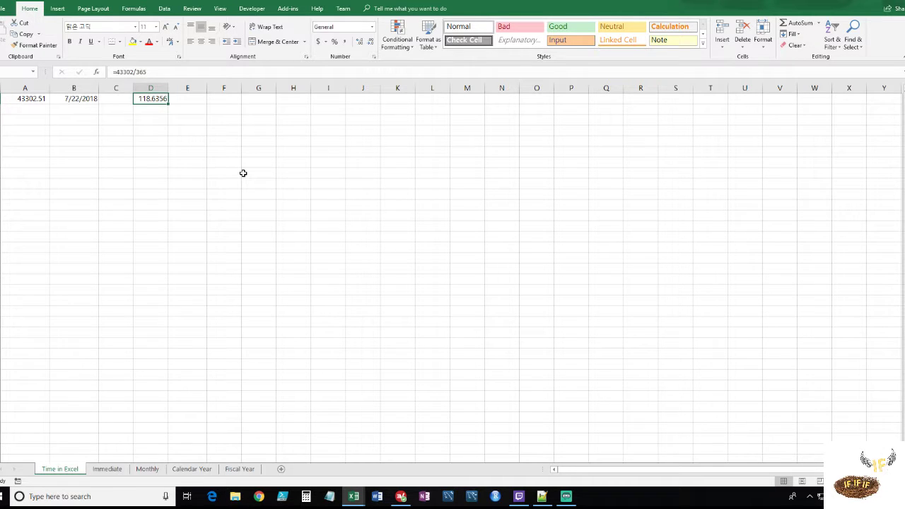
key("Right")
key("Left")
key("Right")
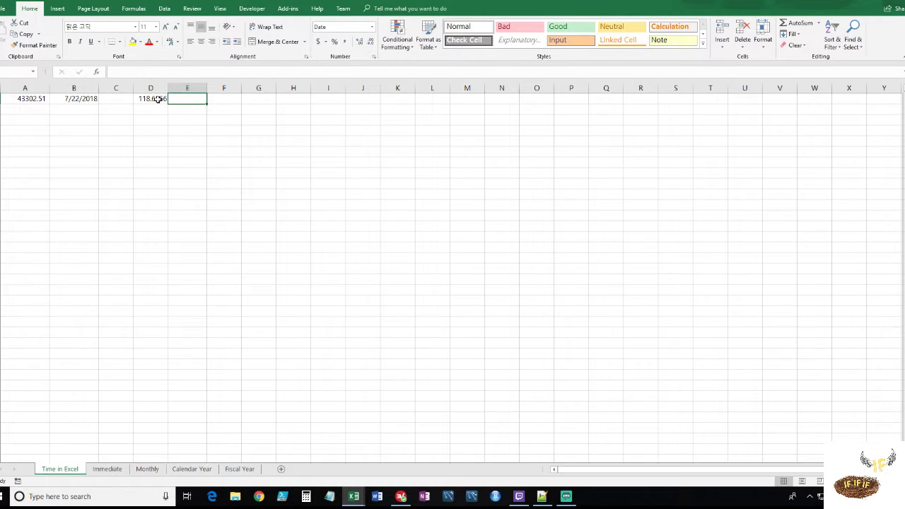
left_click(238, 134)
left_click(150, 113)
left_click(158, 99)
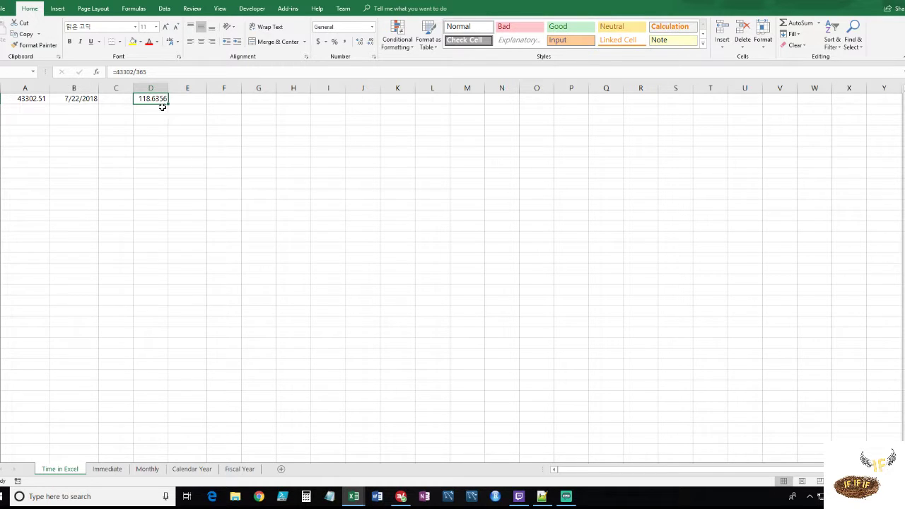
- Clear the contents of D1, B1 and A1
key("BackSpace")
key("Left")
key("Left")
key("F2")
key("Escape")
key("Delete")
key("Left")
key("Delete")
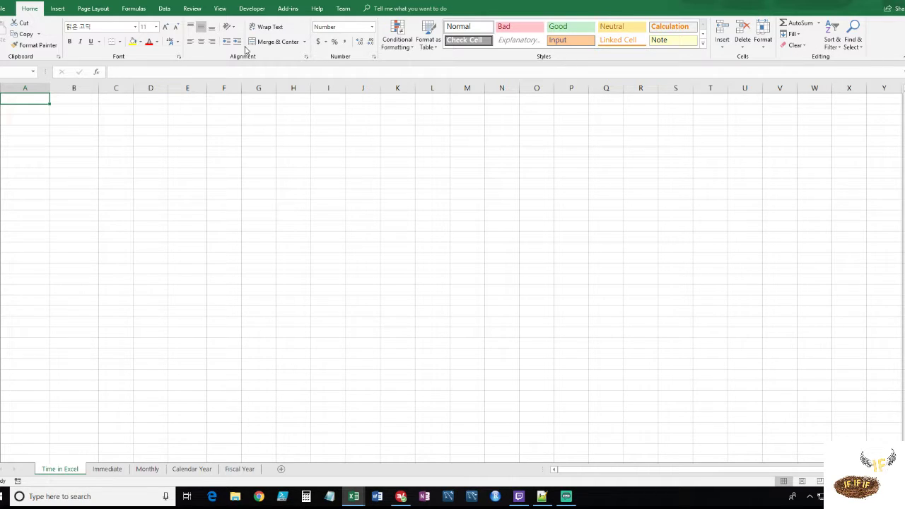
type("=")
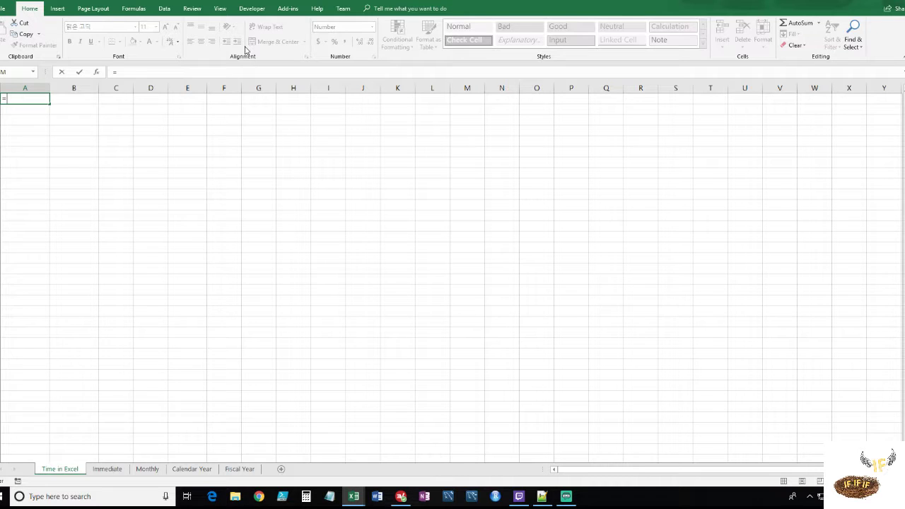
type("1/1/10000")
key("ctrl+Return")
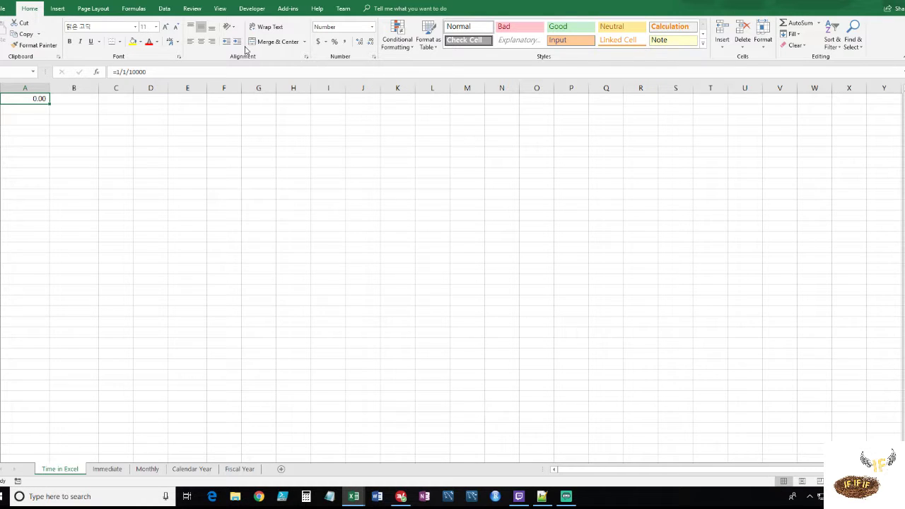
key("ctrl+c")
key("ctrl+Right")
key("Return")
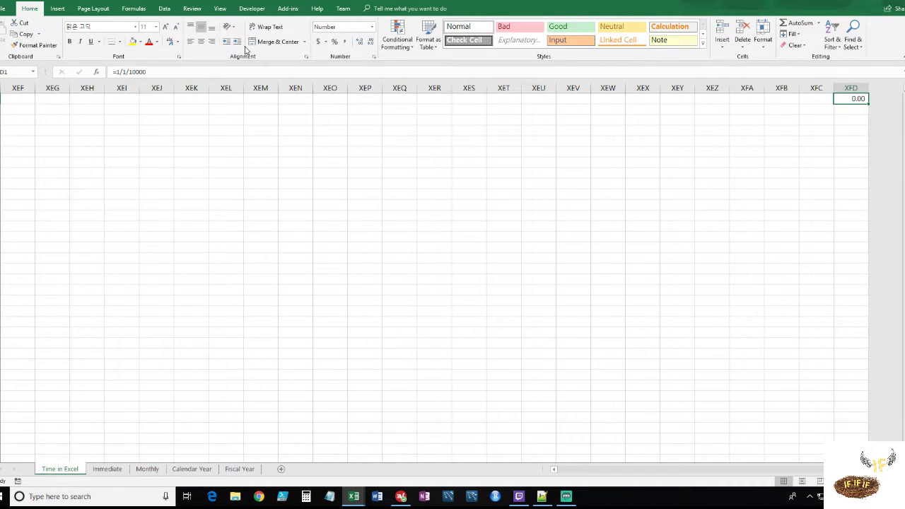
key("shift+space")
key("Delete")
key("ctrl+Home")
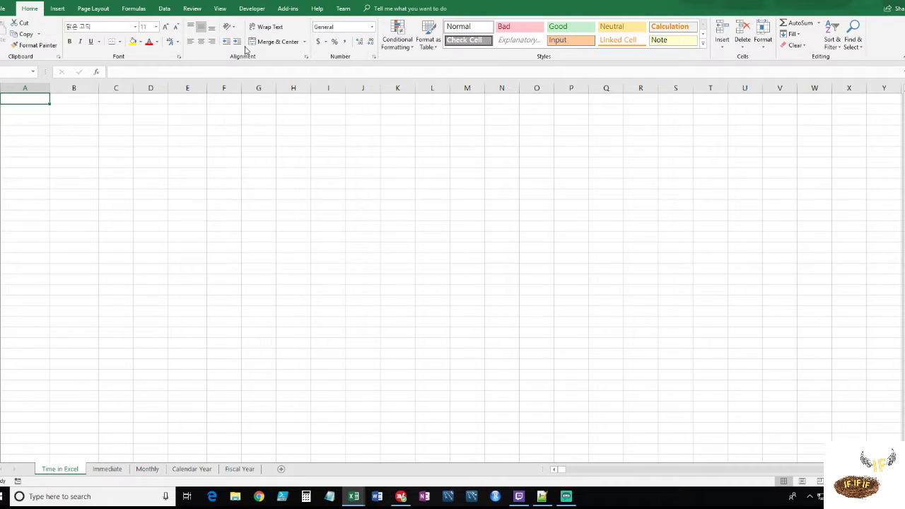
key("Right")
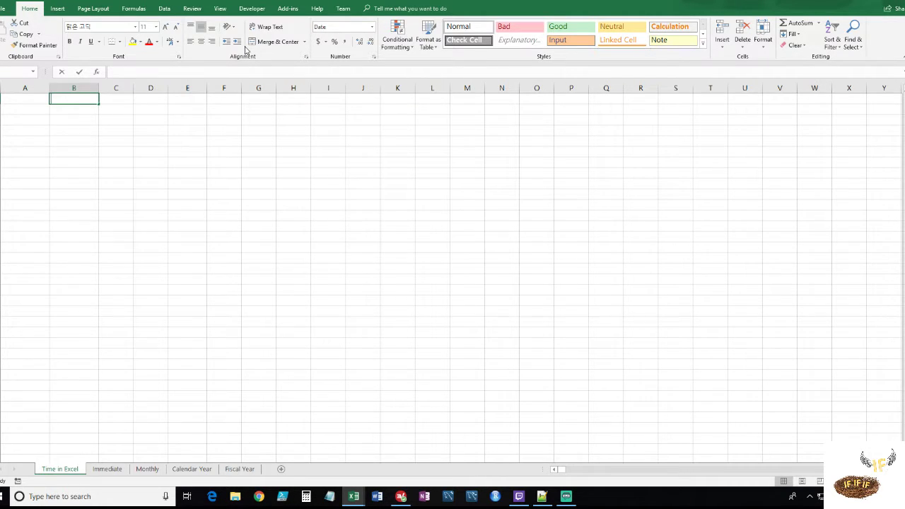
type("=1/1/10000")
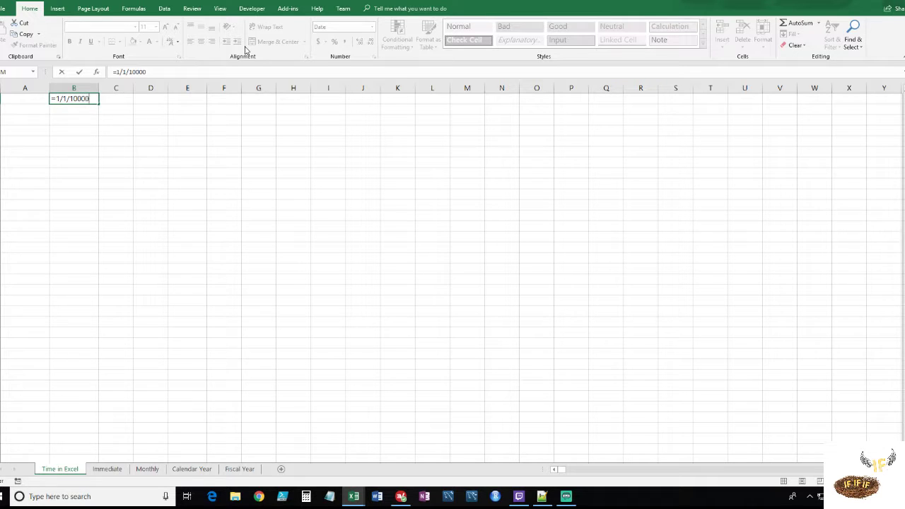
key("Return")
key("Up")
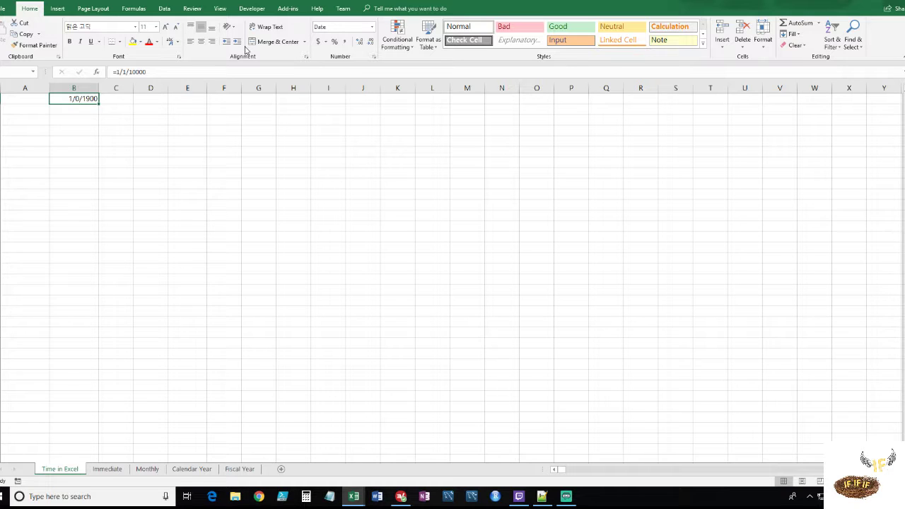
key("Delete")
key("Left")
key("Down")
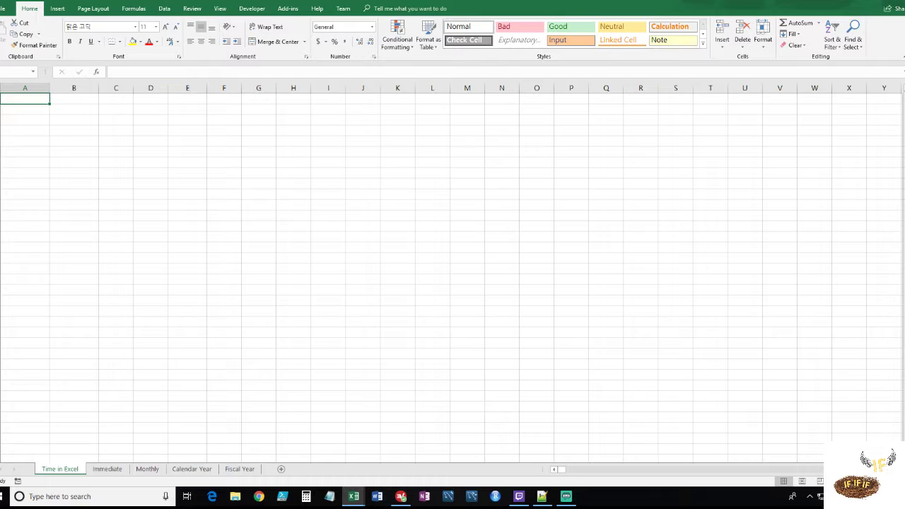
key("alt+Tab")
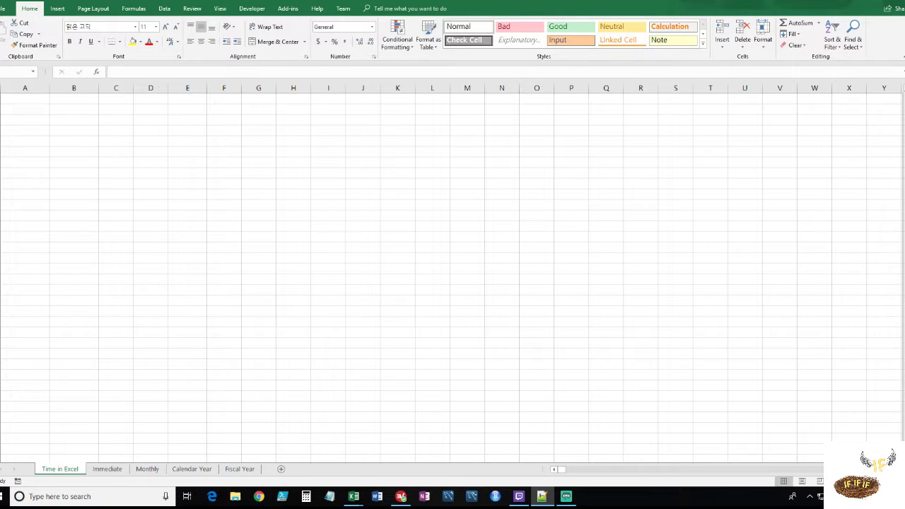
- On the Immediate sheet, enter =NOW() in A1
left_click(106, 469)
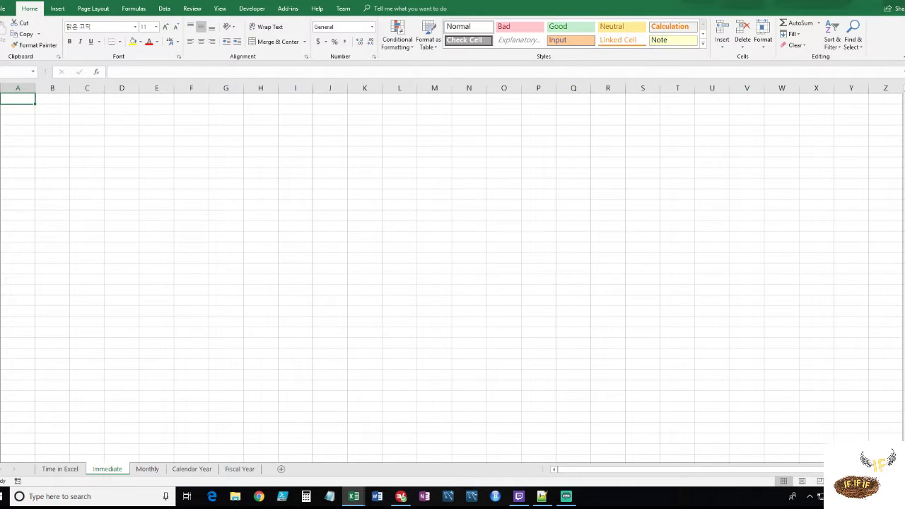
key("alt+Tab")
key("alt+Tab")
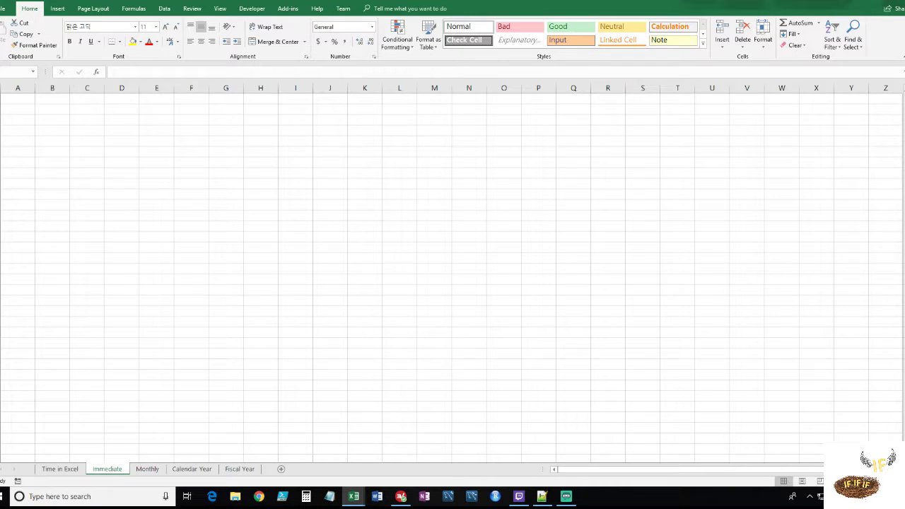
left_click(28, 100)
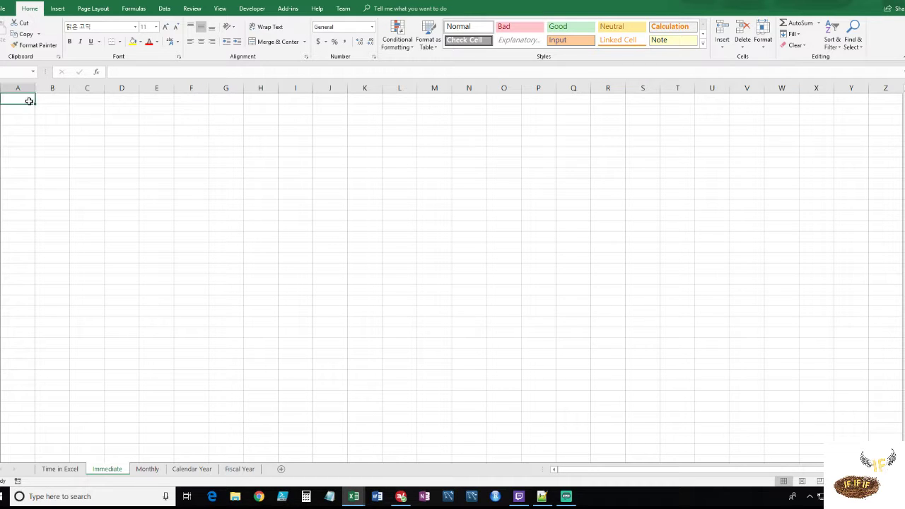
type("=NOW()")
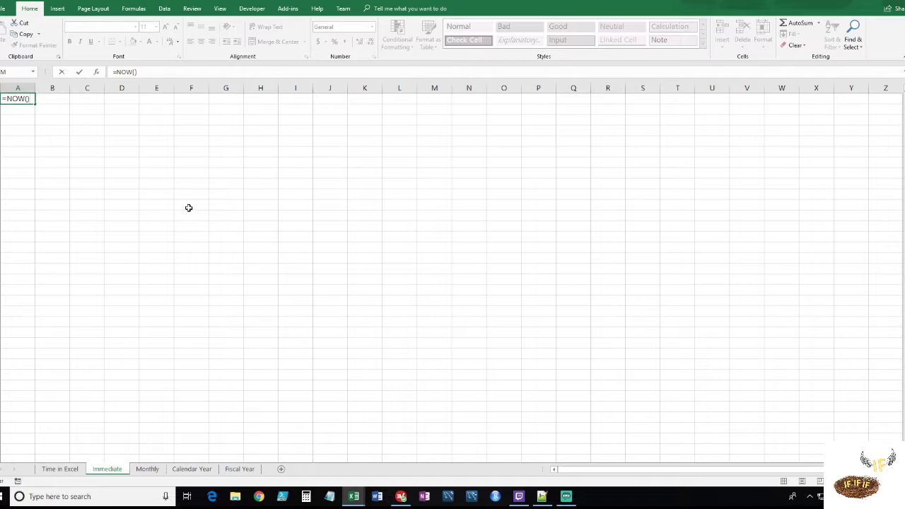
key("ctrl+Return")
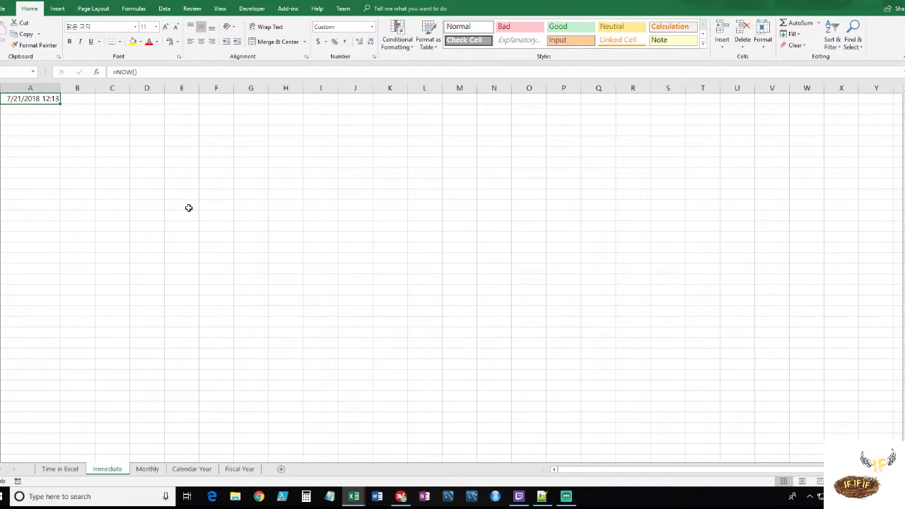
- Inspect A1's m/d/yyyy h:mm custom format in Format Cells, then cancel unchanged
right_click(22, 100)
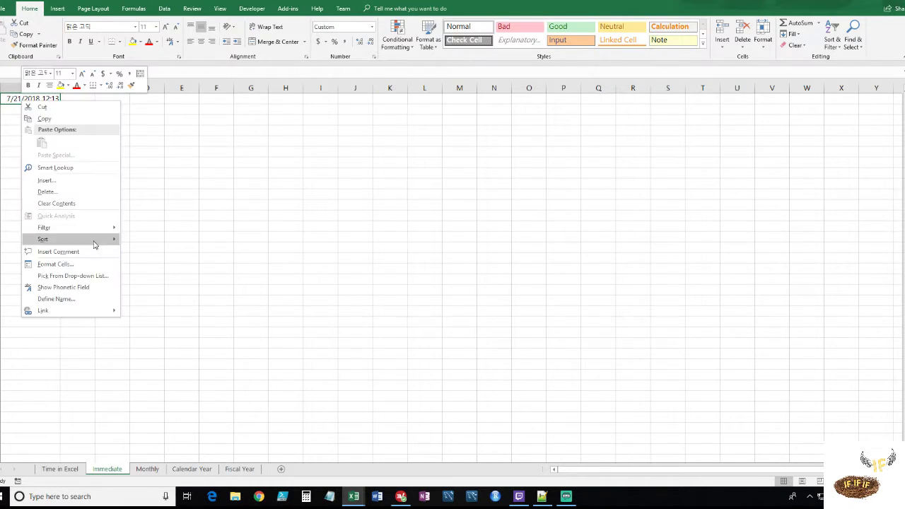
left_click(74, 264)
left_click_drag(134, 145, 262, 144)
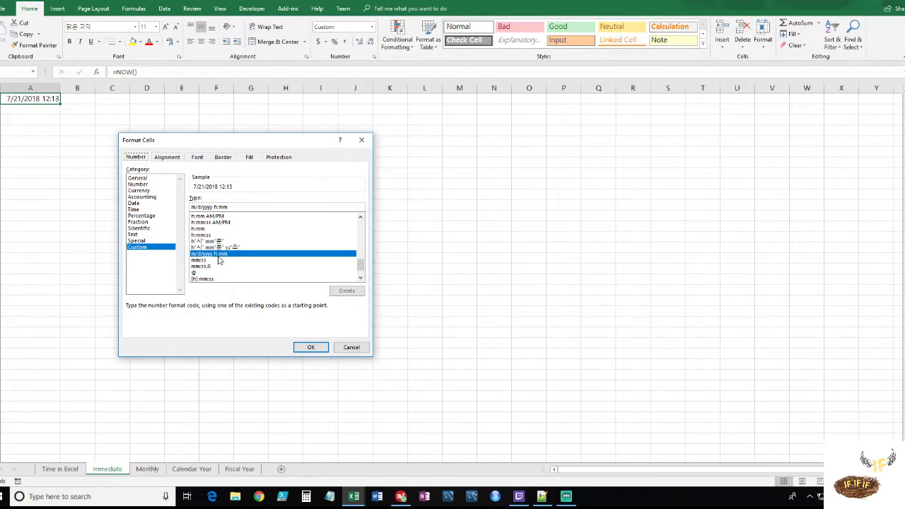
left_click(353, 347)
left_click(77, 99)
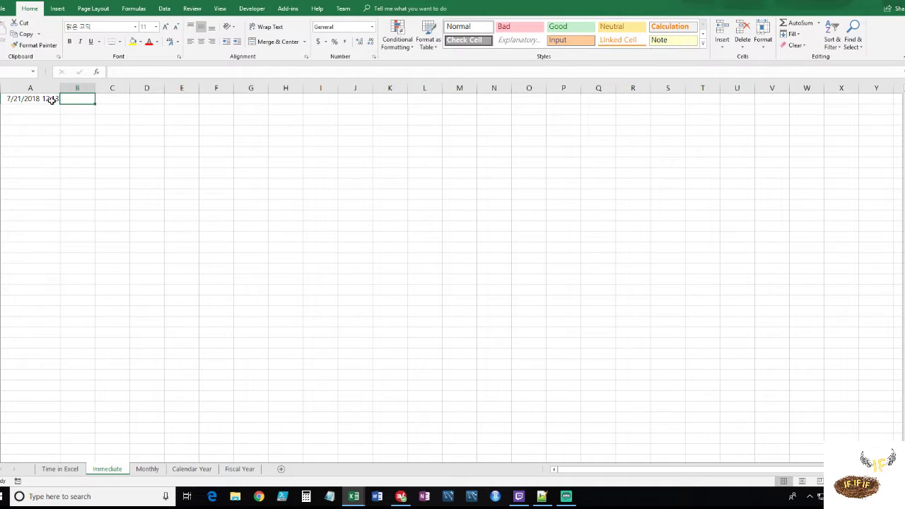
- Enter =TODAY() in B1
left_click(53, 100)
left_click(89, 101)
type("=today()")
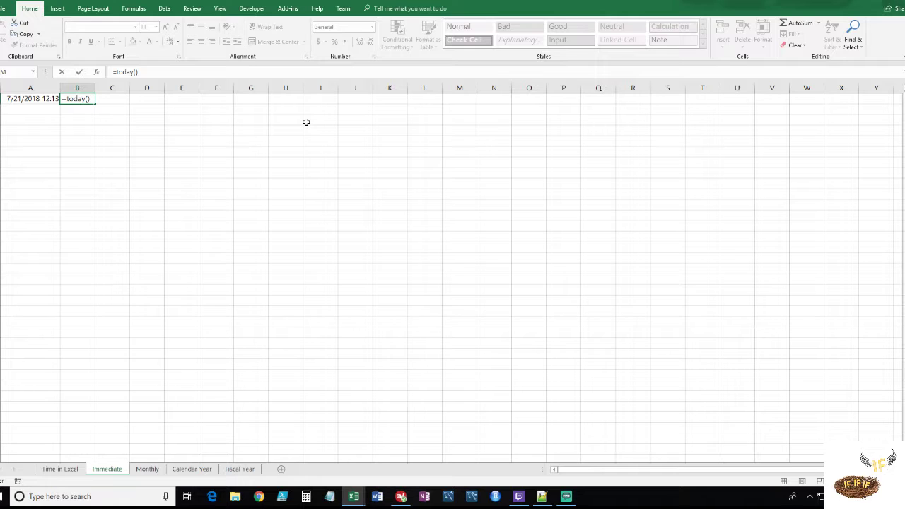
key("Return")
key("Up")
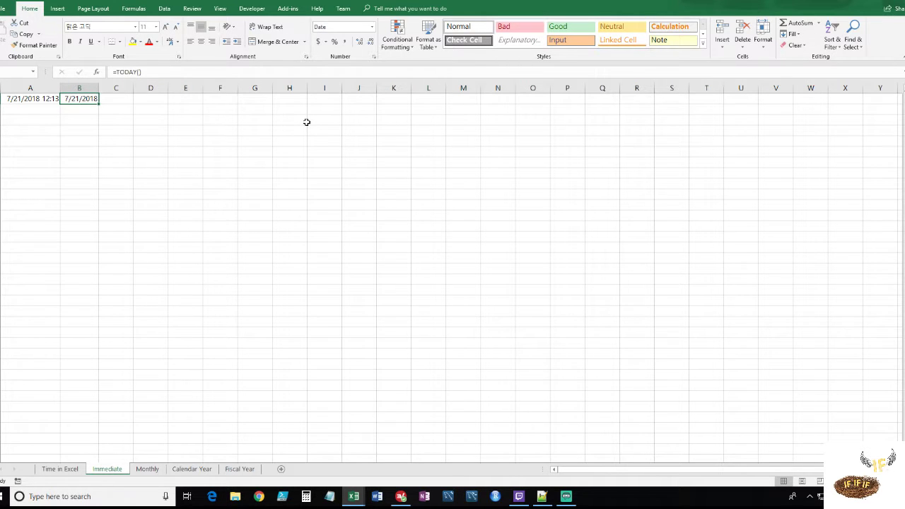
key("Left")
key("Right")
- Give B1 the custom m/d/yyyy h:mm format, showing 7/21/2018 0:00
right_click(93, 99)
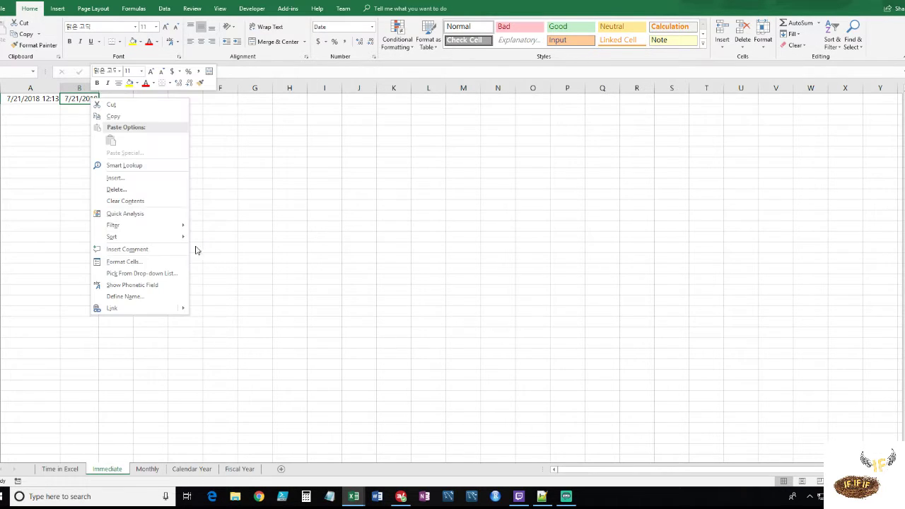
left_click(135, 262)
left_click(31, 258)
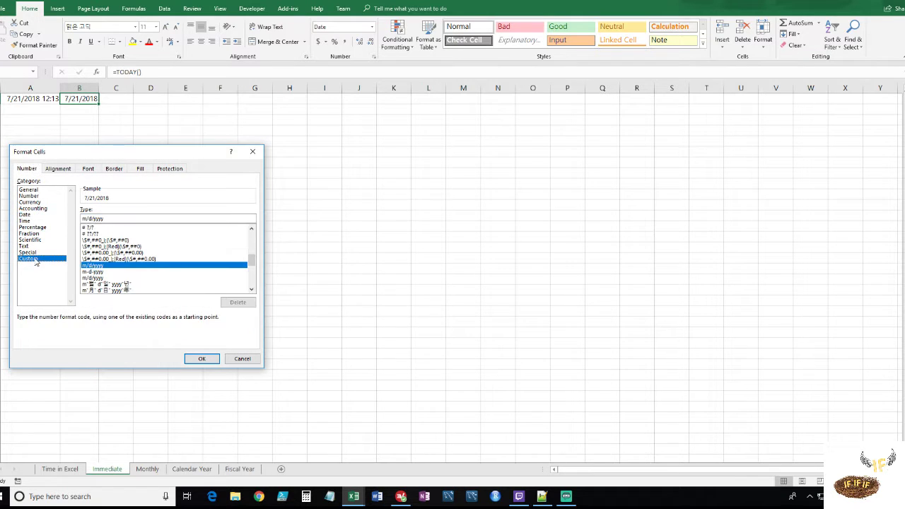
left_click_drag(255, 263, 249, 290)
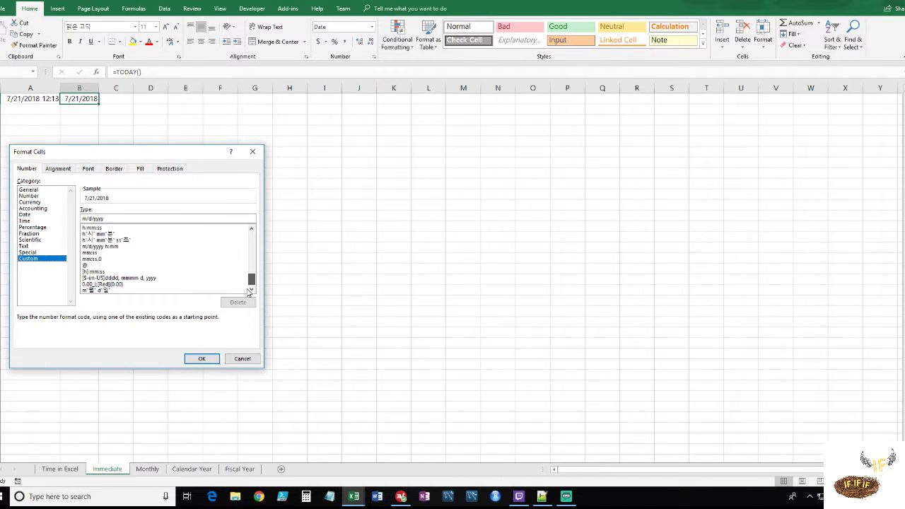
left_click(122, 247)
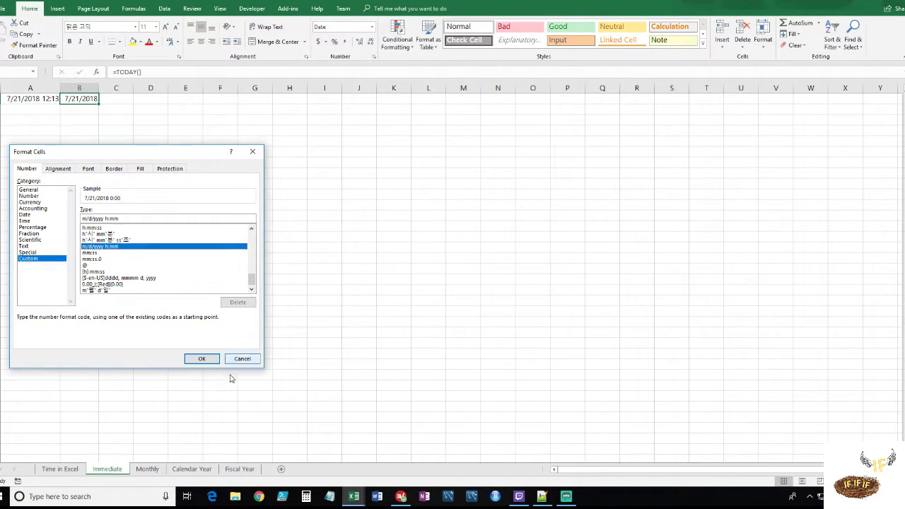
left_click(209, 356)
- Compare B1's TODAY formula with neighbouring cells and select C1
left_click(104, 110)
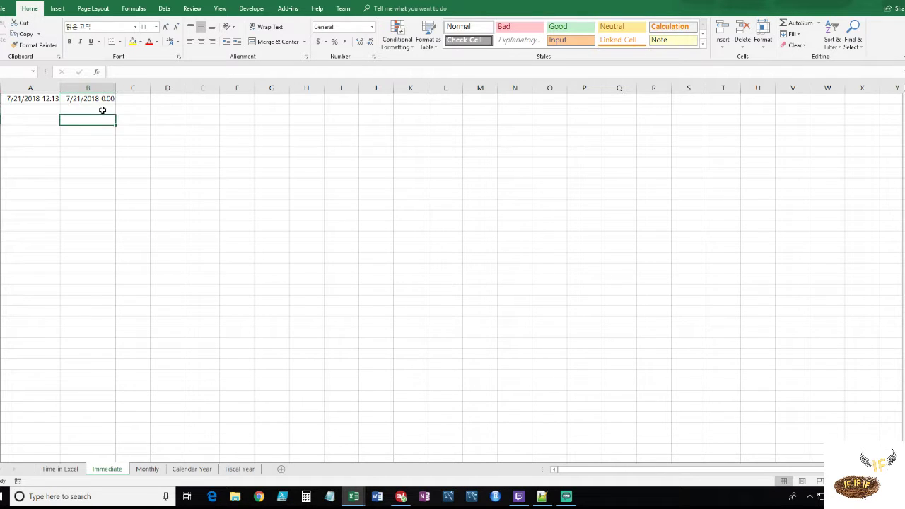
left_click(104, 99)
left_click(151, 114)
left_click(88, 99)
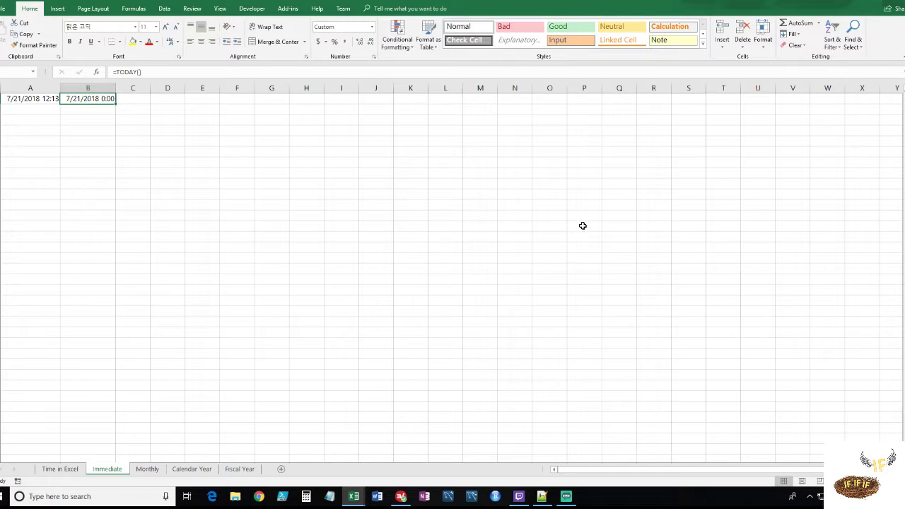
left_click(140, 98)
left_click(97, 98)
left_click(141, 104)
- Enter =B1+0.25 in C1 to add six hours to B1
type("=")
key("Left")
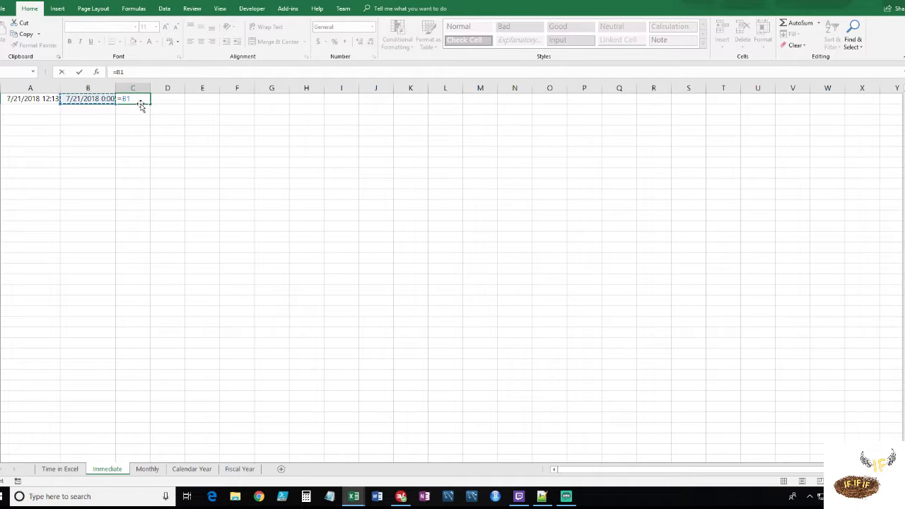
type("+0.25")
key("Return")
left_click(141, 103)
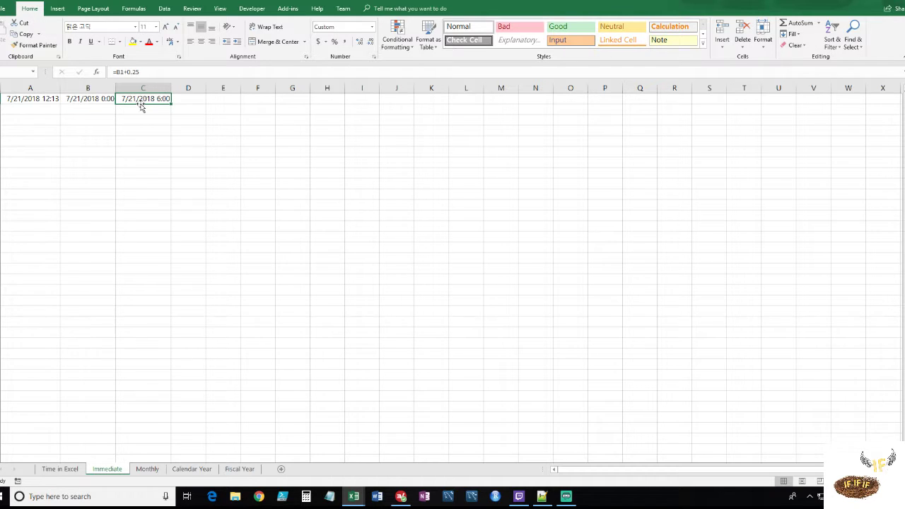
- Change C1's formula to =B1+TIME(6,0,0), showing 7/21/2018 6:00
left_click(159, 73)
left_click_drag(157, 74, 126, 73)
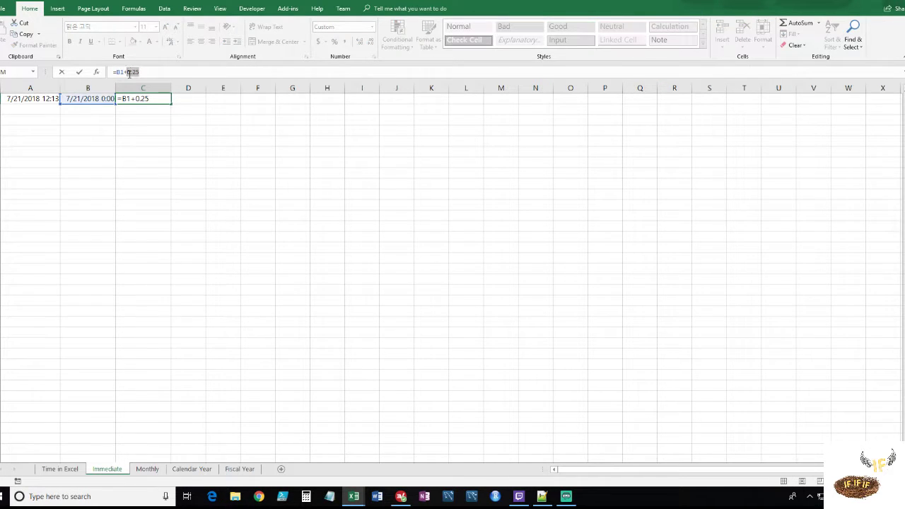
left_click(171, 74)
key("BackSpace")
key("BackSpace")
key("BackSpace")
key("BackSpace")
type("T")
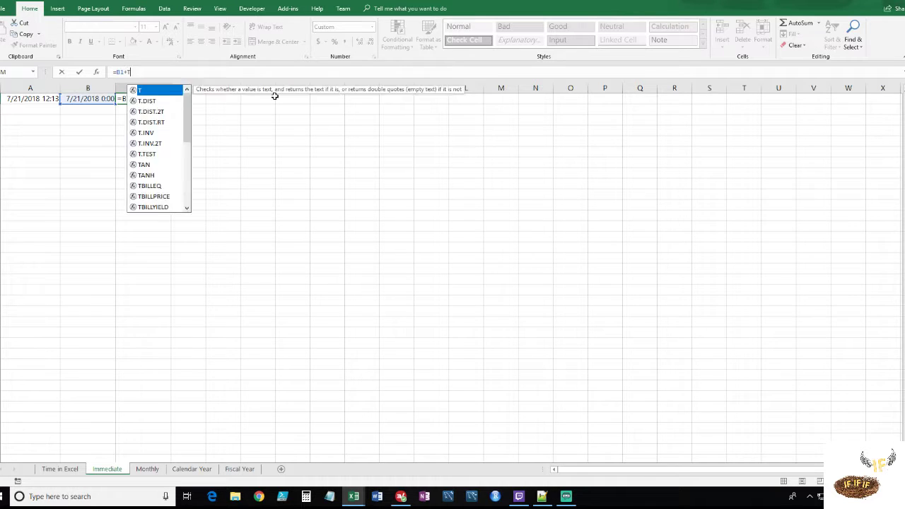
type("IME(")
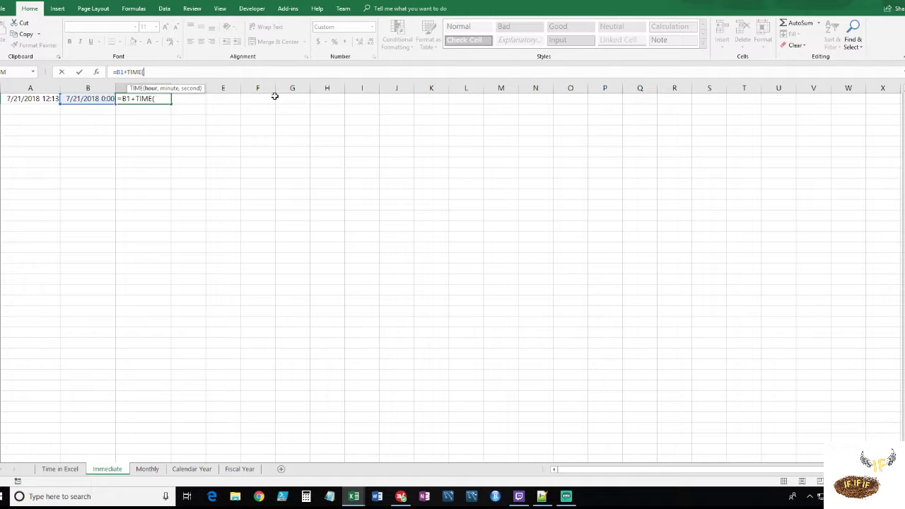
type("6,0,0)")
key("ctrl+Return")
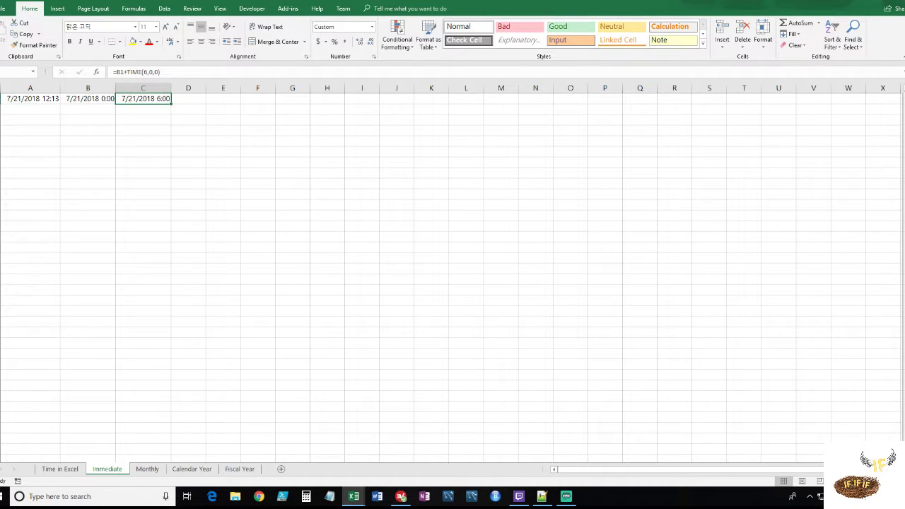
- Return to Excel and review the NOW, TODAY and TIME formulas in row 1
key("alt+Tab")
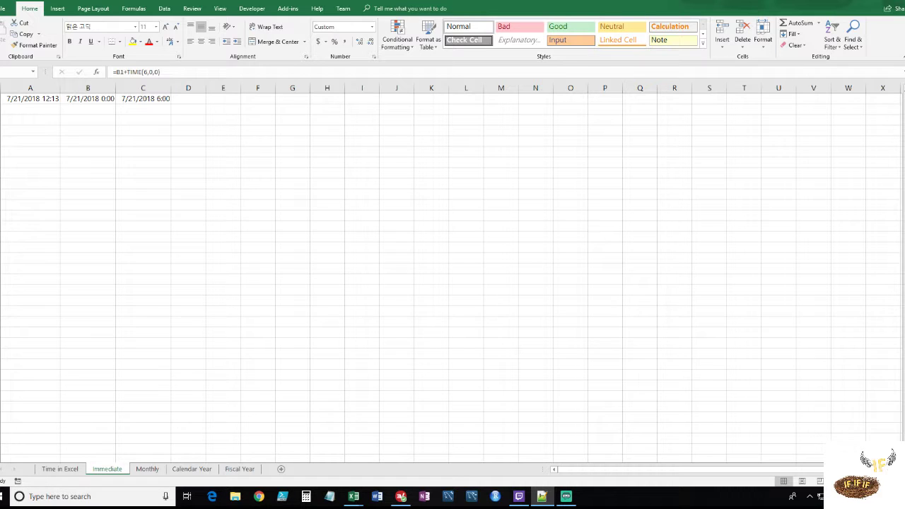
key("alt+Tab")
left_click(141, 113)
left_click(95, 111)
left_click(67, 99)
left_click(56, 100)
key("Right")
key("Right")
key("Left")
key("Left")
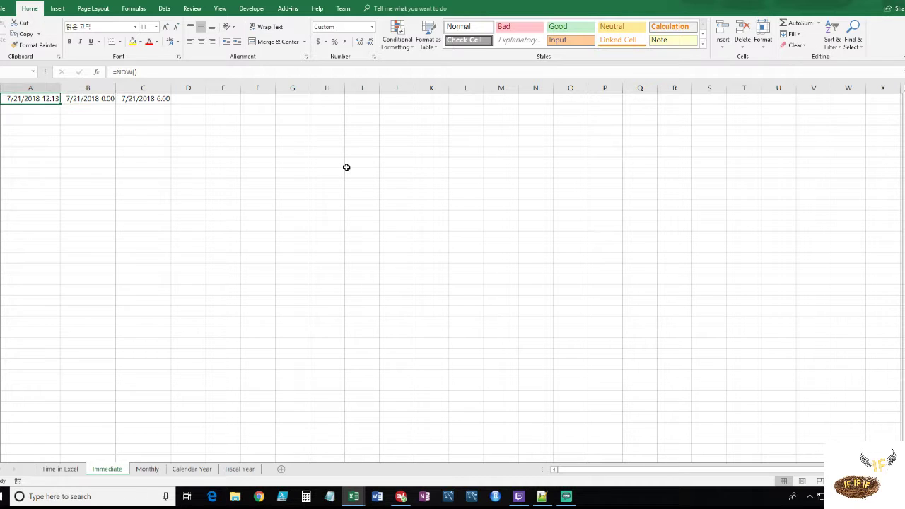
- Review A1 and B1, then recalculate with F9 so A1 updates to 12:15
key("Right")
key("Right")
key("Left")
key("Left")
key("Right")
key("Right")
key("Left")
key("Left")
key("Right")
key("Right")
key("Left")
key("Left")
key("F9")
- Switch to the Monthly sheet and select cell A1
left_click(328, 148)
left_click(145, 375)
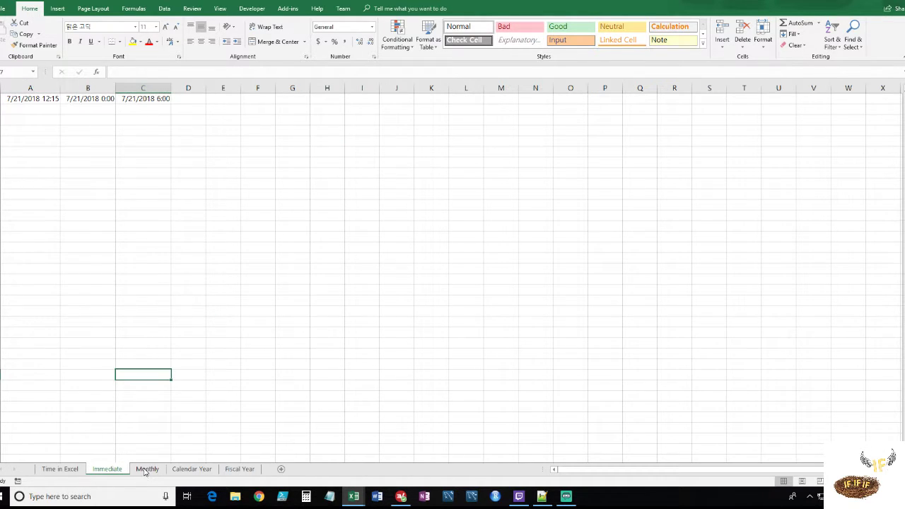
left_click(146, 469)
left_click(27, 108)
left_click(28, 99)
left_click(50, 100)
left_click(26, 101)
left_click(52, 101)
left_click(20, 101)
left_click(48, 101)
left_click(31, 99)
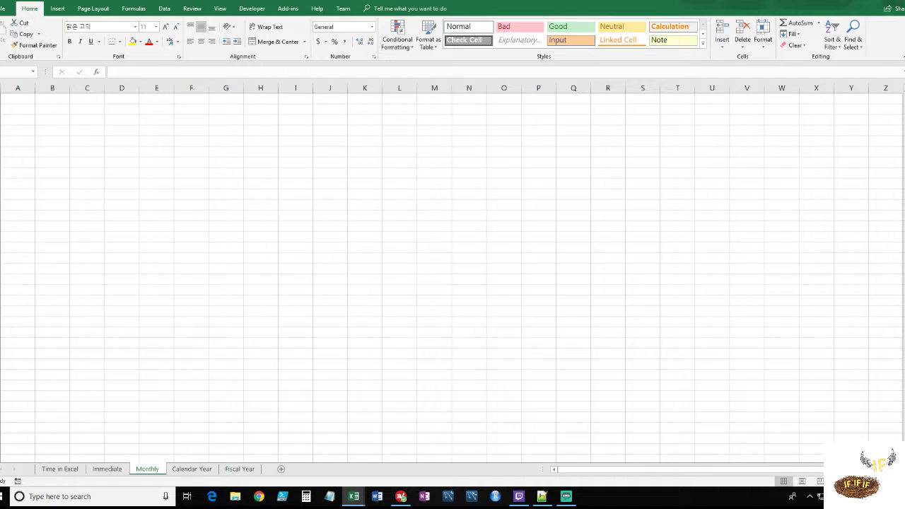
- Enter the label 'Month Start' in A1, correcting typos along the way
type("Month Srt")
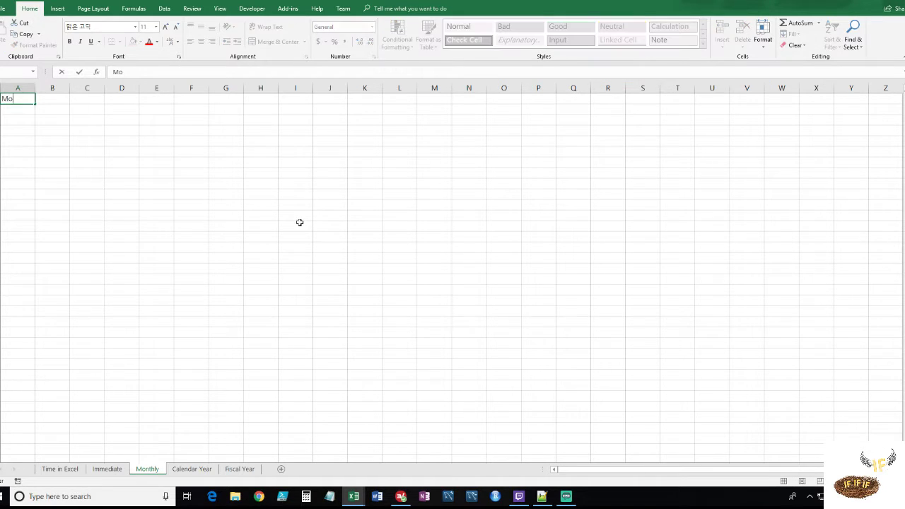
key("BackSpace")
key("BackSpace")
type("TART")
key("Return")
key("Up")
key("Down")
type("mOP")
key("BackSpace")
key("BackSpace")
key("BackSpace")
key("Up")
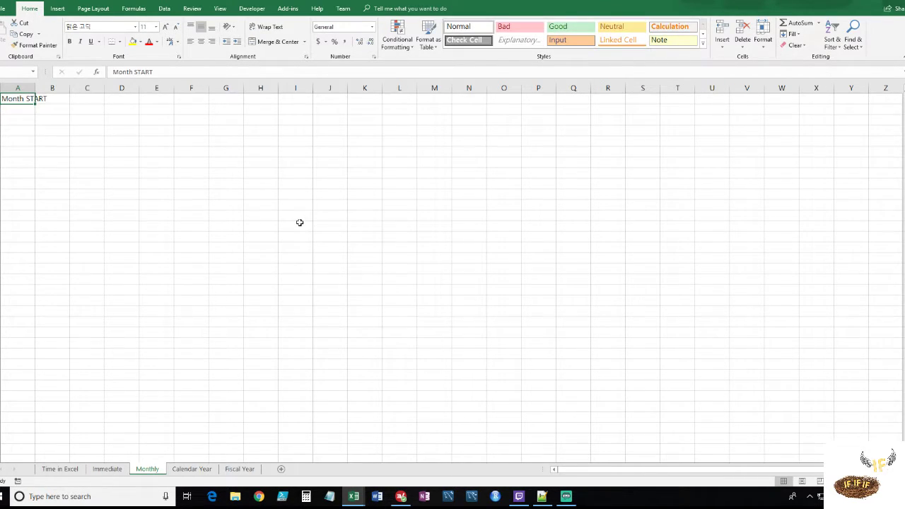
key("Delete")
type("Monthl")
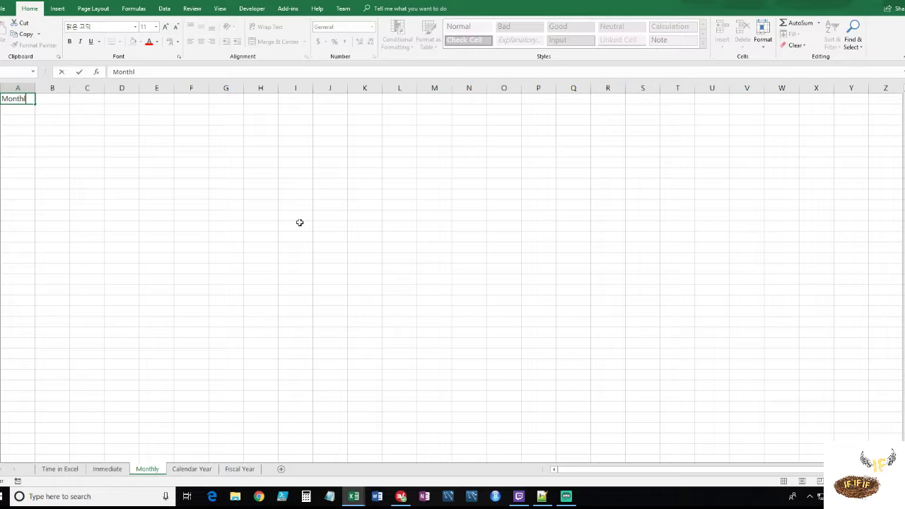
type(" S")
key("BackSpace")
type("Start")
key("Return")
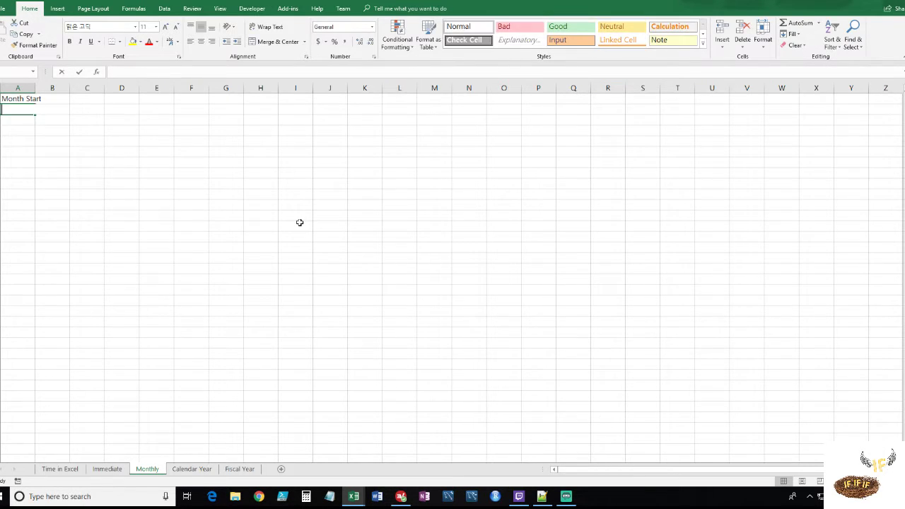
- Enter 'Month End' in A2 and 'Today' in A3, then autofit column A
type("Month")
key("BackSpace")
type("En")
key("BackSpace")
type("d")
key("Return")
type("Today")
key("Return")
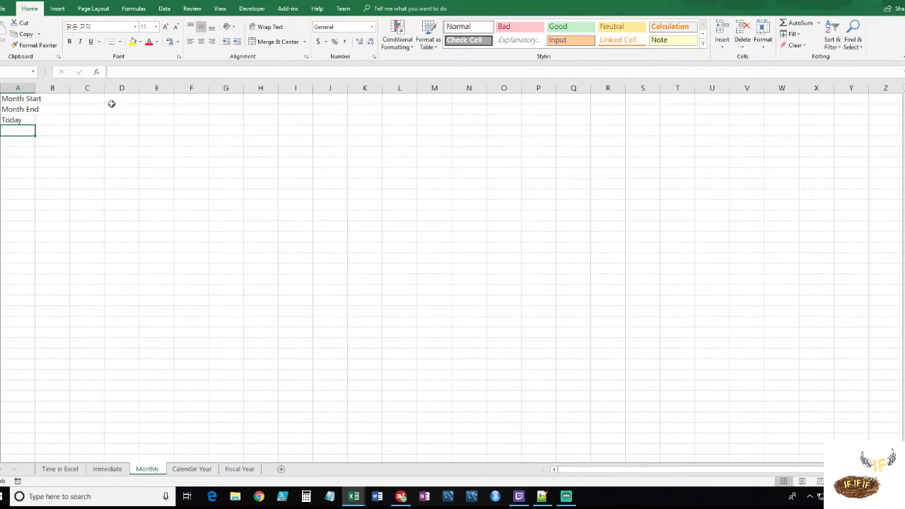
double_click(36, 87)
- Select cell B3 beside the Today label
left_click(64, 100)
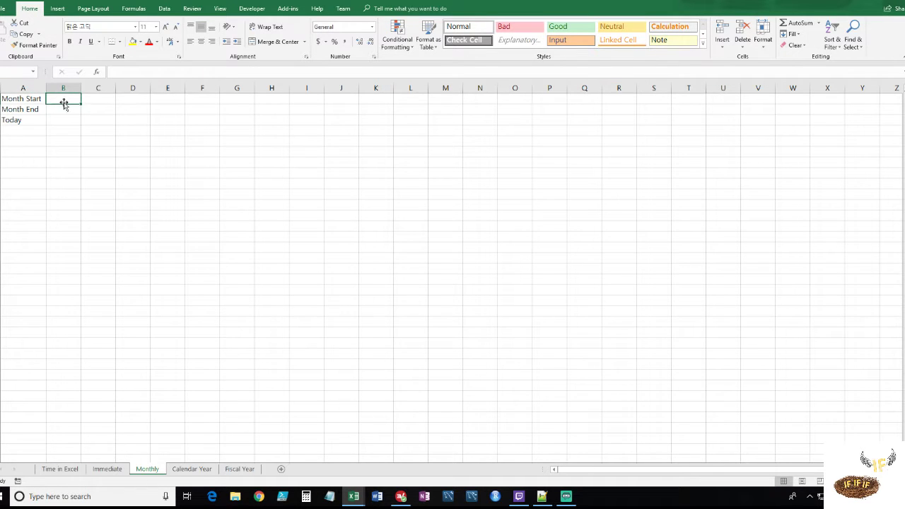
left_click(550, 225)
left_click_drag(365, 204, 340, 204)
left_click(63, 110)
left_click(67, 100)
left_click(63, 107)
left_click(63, 99)
left_click(63, 118)
left_click(64, 107)
left_click(64, 100)
left_click(57, 110)
left_click(60, 127)
left_click(62, 110)
left_click(61, 119)
left_click(65, 100)
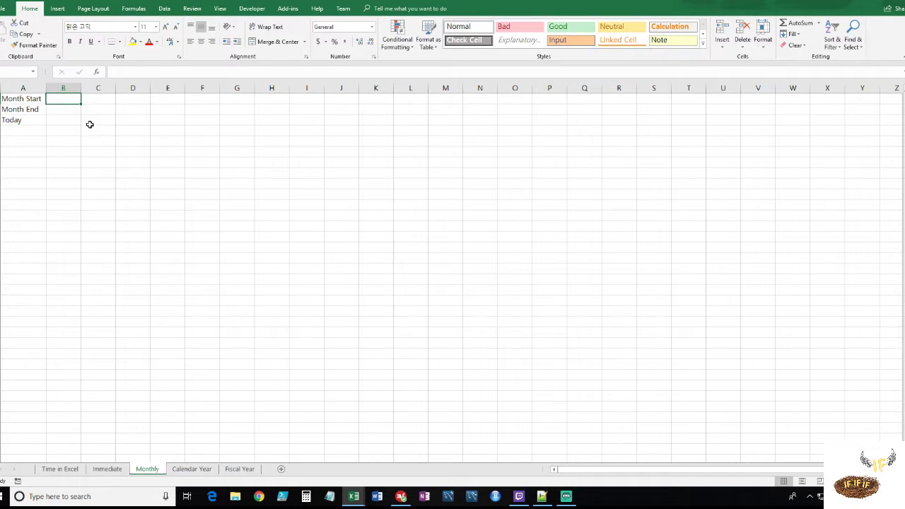
left_click(89, 121)
- Enter =TODAY() in B3 and give it the custom format m/d/yyyy h:mm
type("=TODAY()")
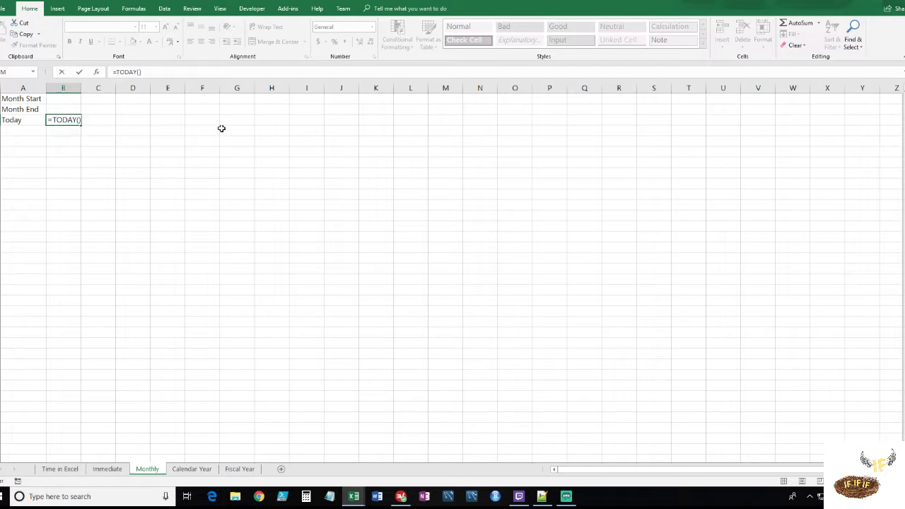
key("Return")
right_click(76, 120)
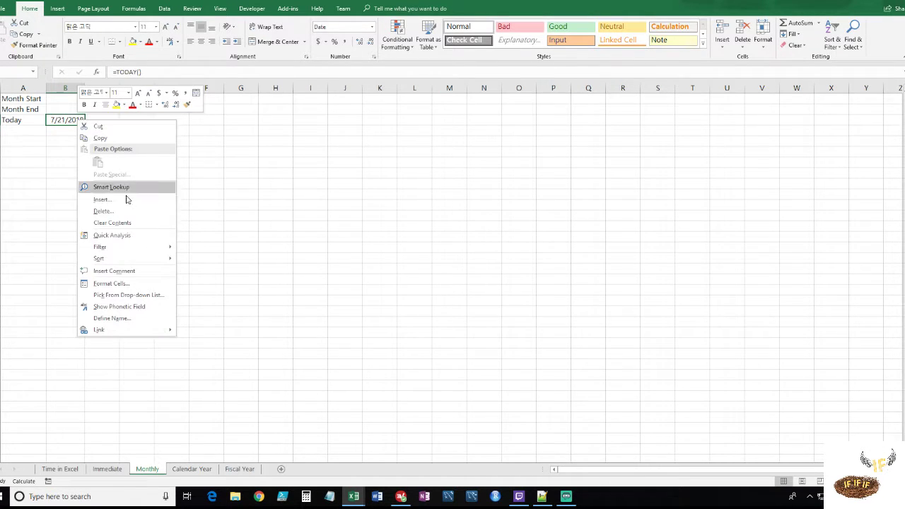
left_click(124, 284)
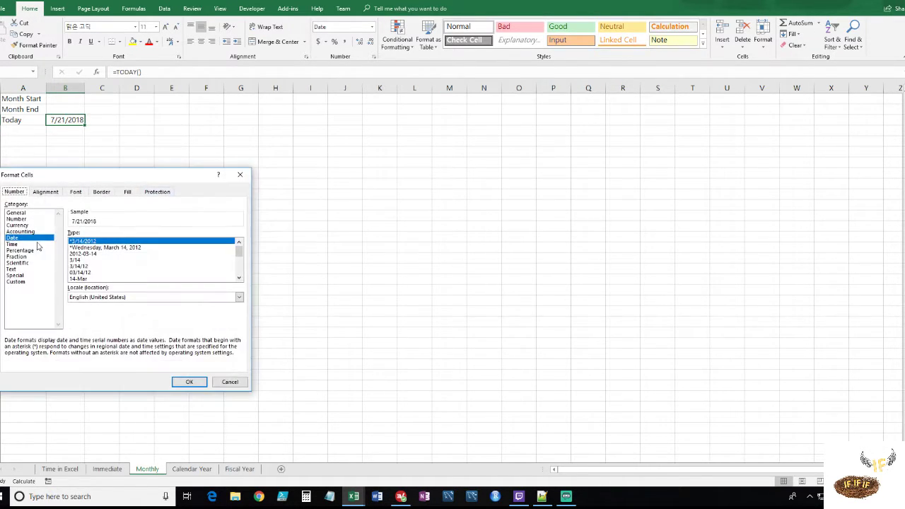
left_click(23, 282)
left_click(147, 294)
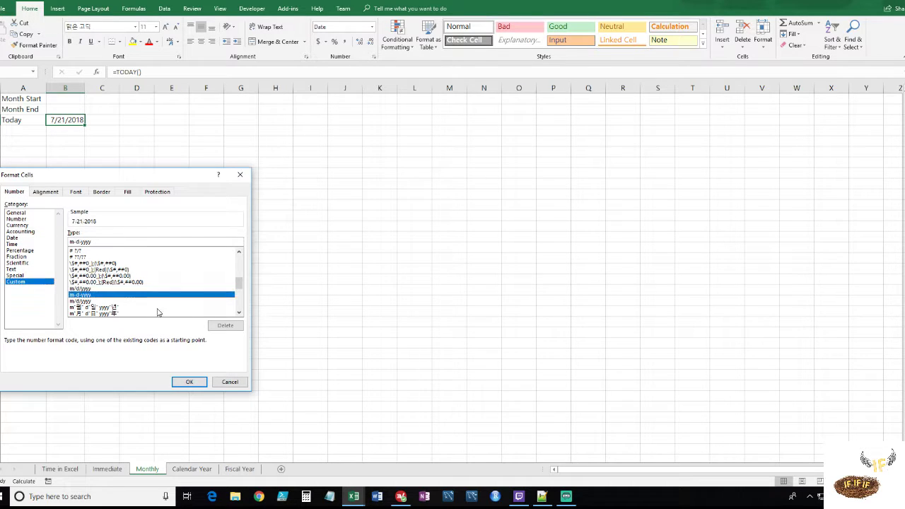
scroll(138, 298, "down", 4)
left_click(102, 296)
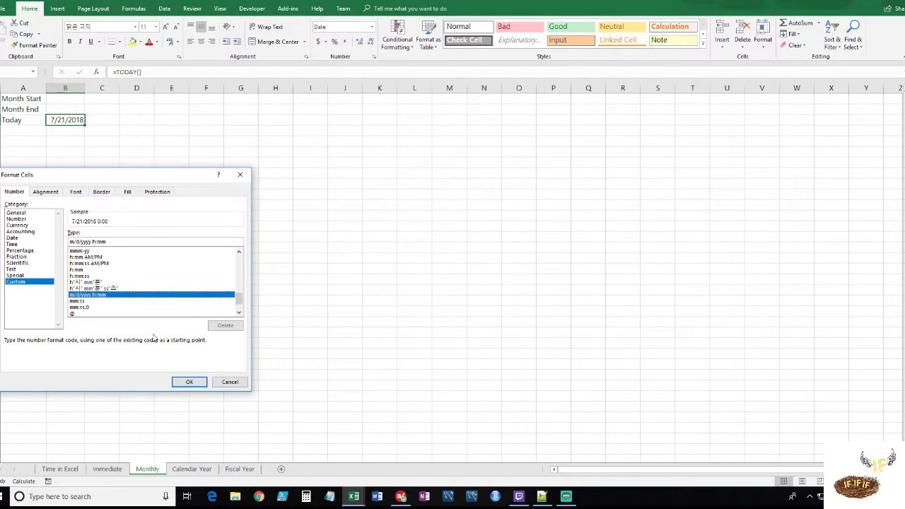
left_click(190, 382)
- Change B3 to =TODAY()+0.25 so it shows today at 6:00
left_click(78, 107)
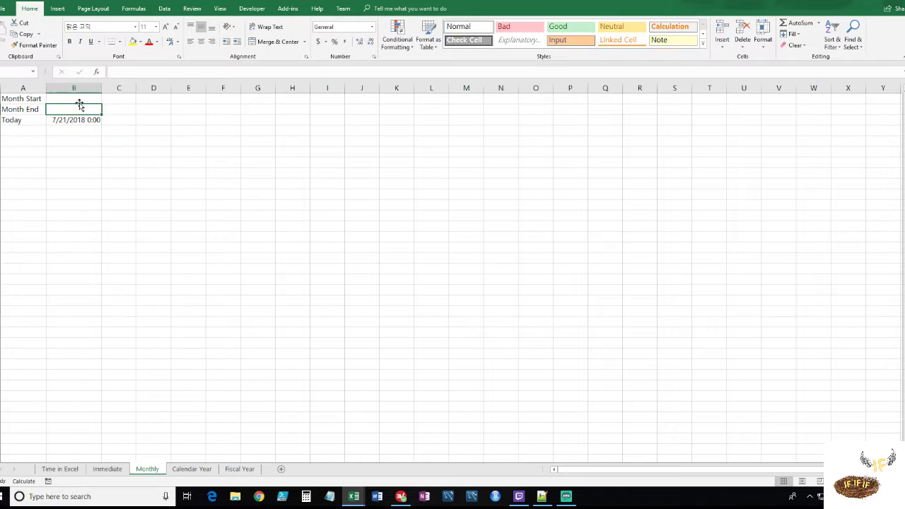
left_click(90, 120)
key("F2")
type("+0.25")
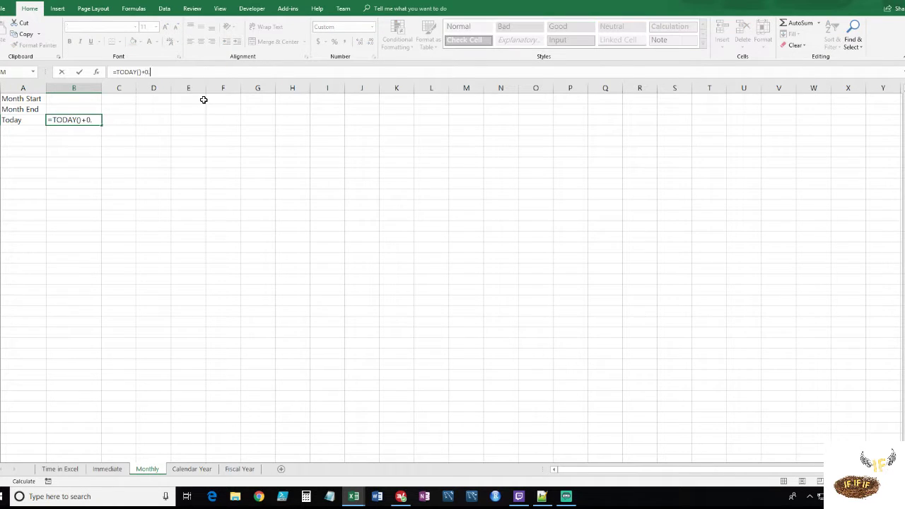
key("Return")
- Select the Month Start cell B1
key("Up")
key("Up")
key("Up")
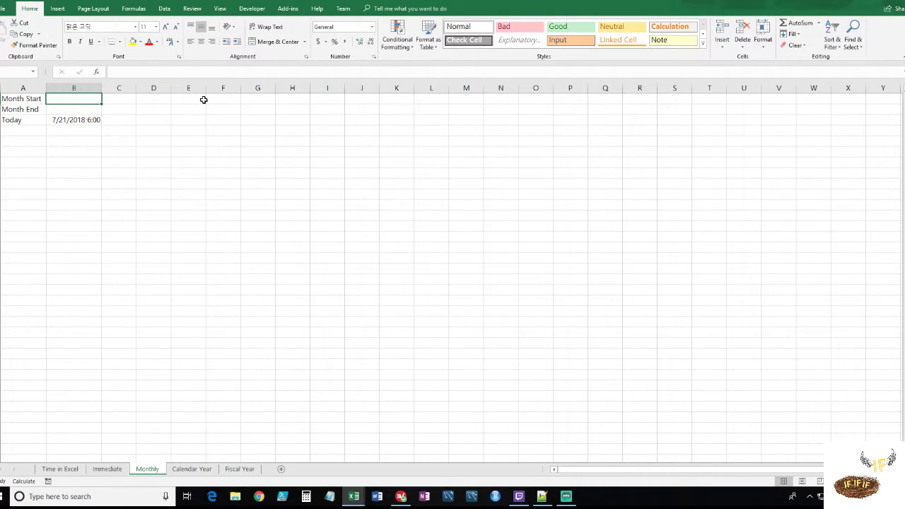
left_click(104, 138)
left_click(81, 99)
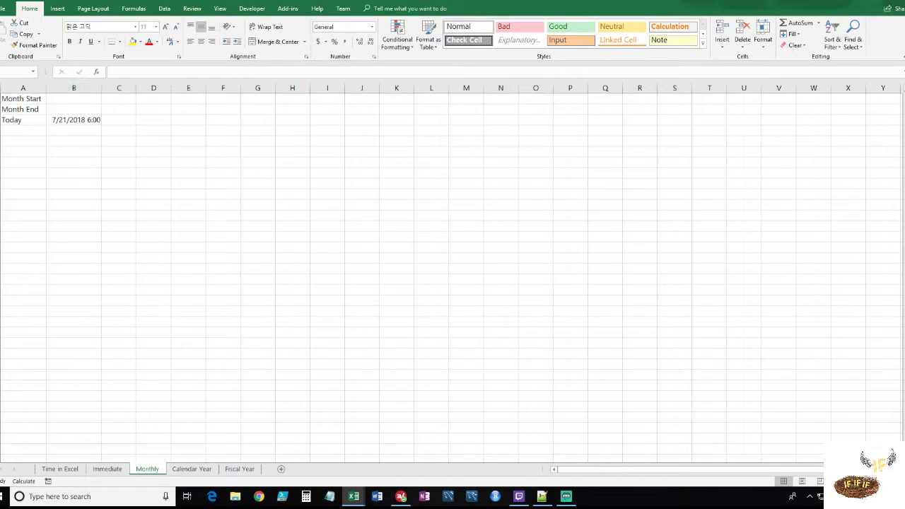
left_click(95, 99)
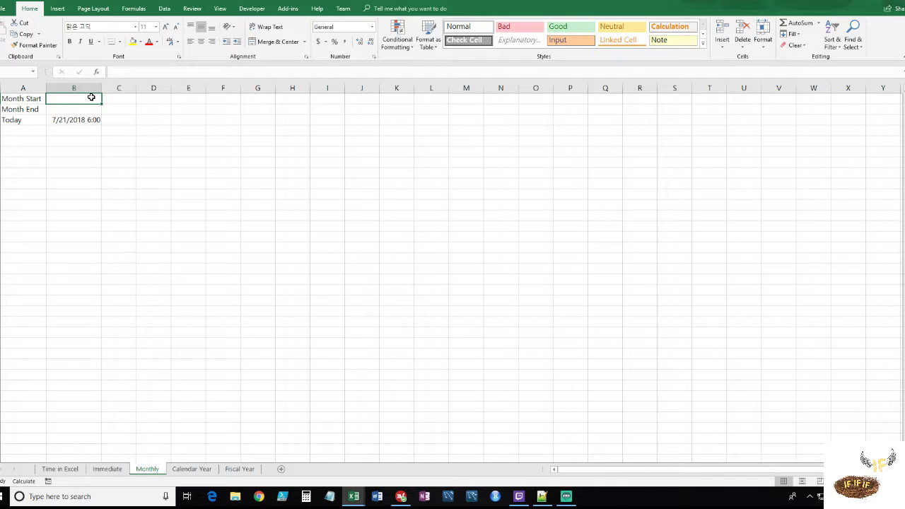
- Enter =EOMONTH(B3, -1) in B1 to get the last day of the previous month
type("=EO")
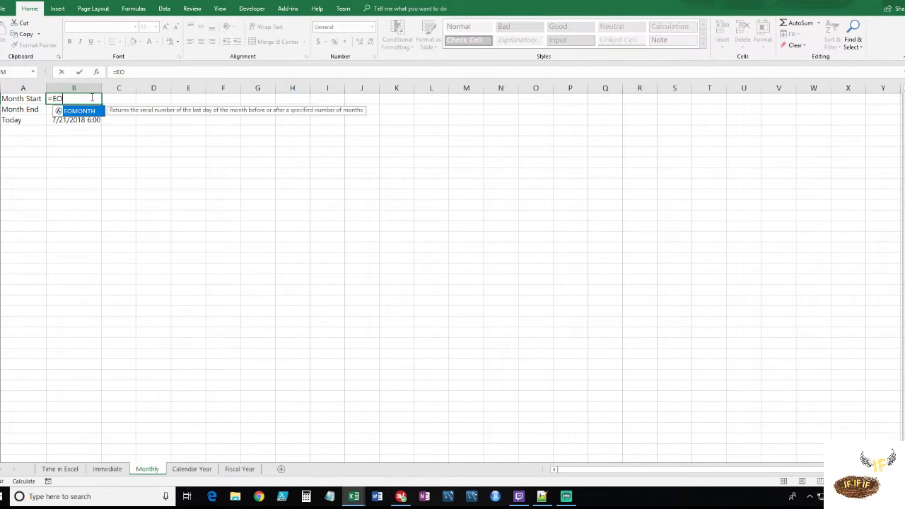
key("Tab")
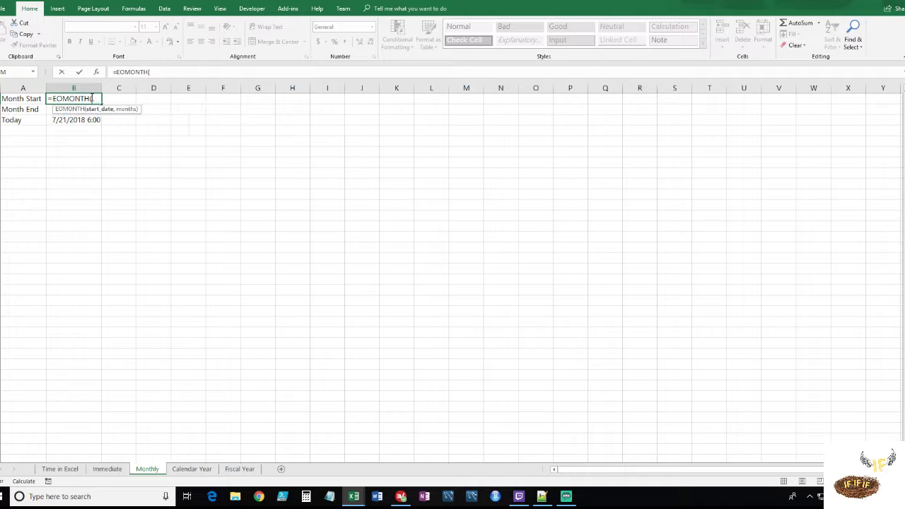
key("BackSpace")
key("BackSpace")
key("BackSpace")
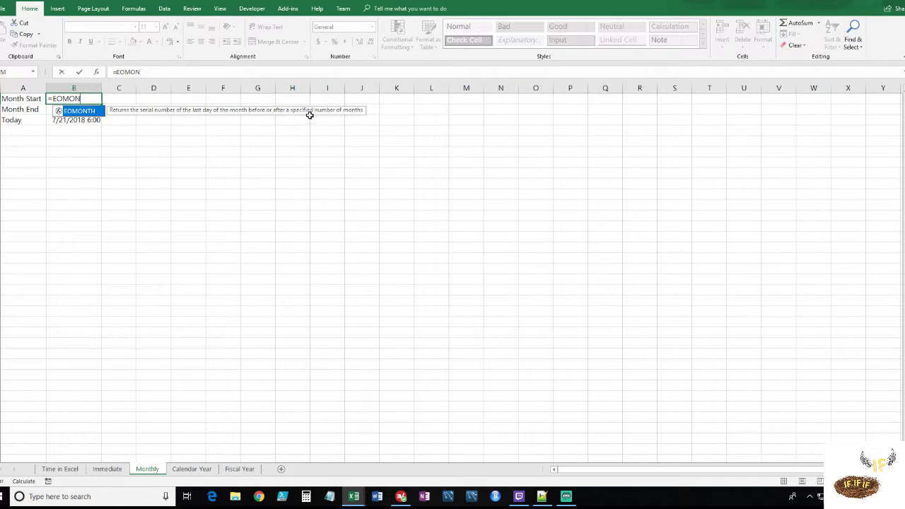
key("Tab")
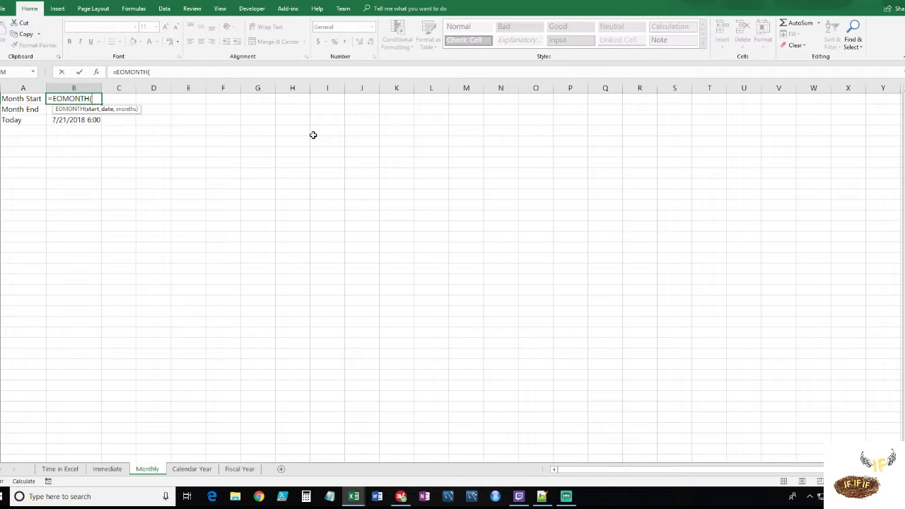
key("Down")
key("Left")
key("Down")
key("Right")
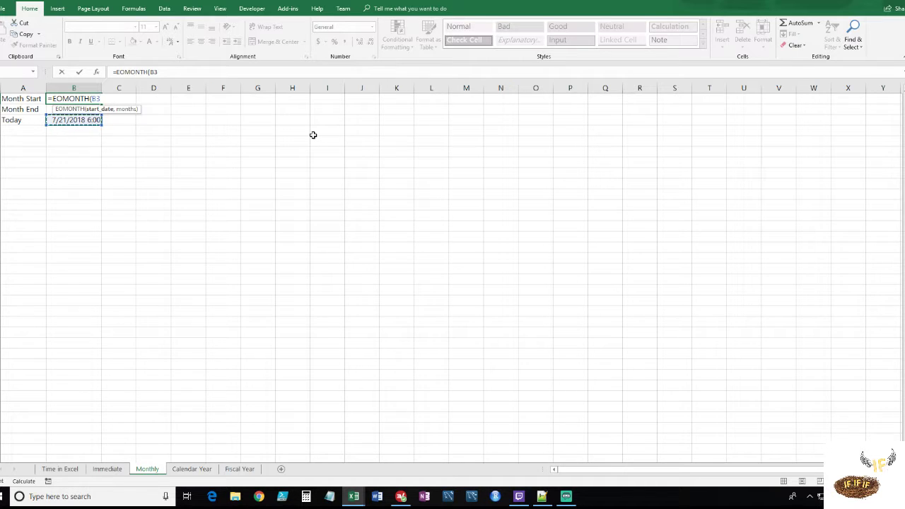
type(", -1)")
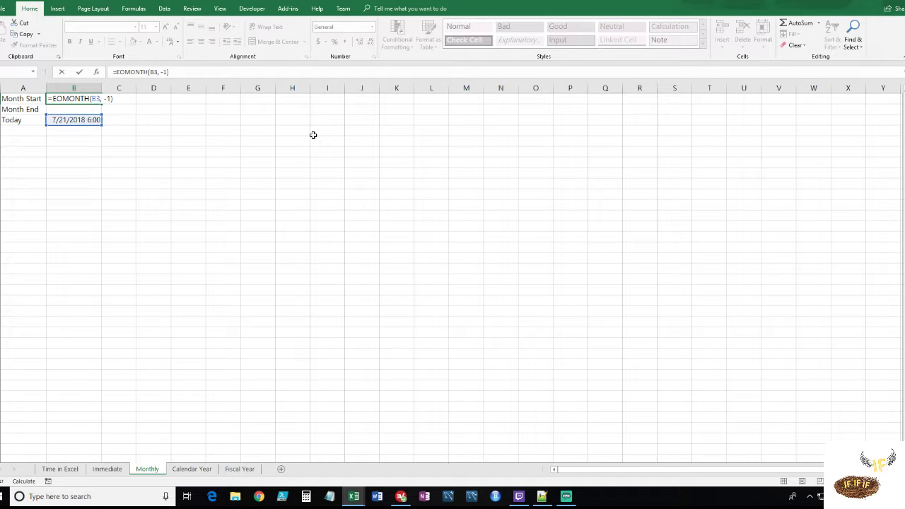
key("Return")
key("Up")
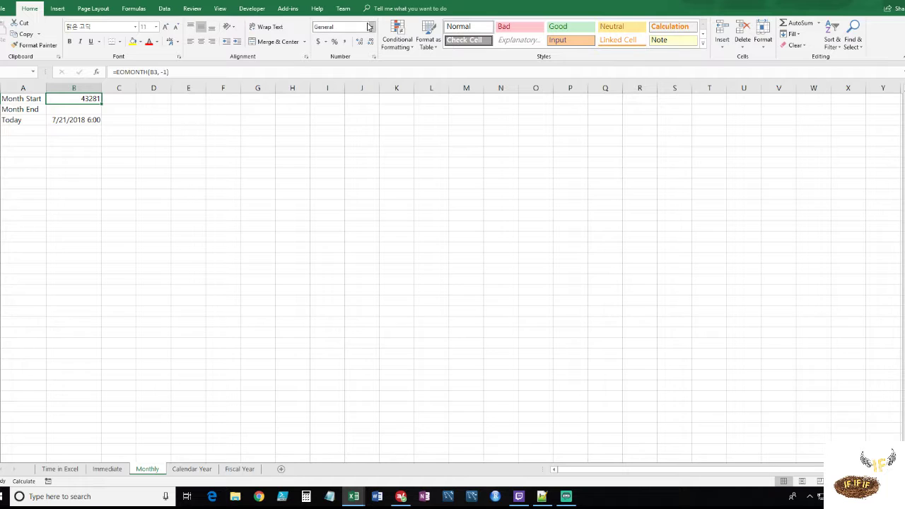
- Format B1 as a short date, then as date with 24-hour time (3/14/12 13:30)
left_click(372, 27)
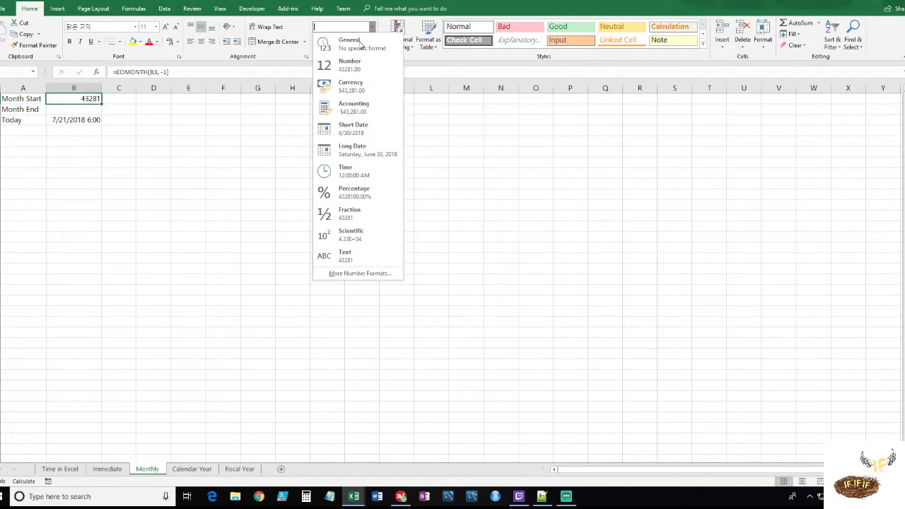
left_click(353, 128)
right_click(94, 99)
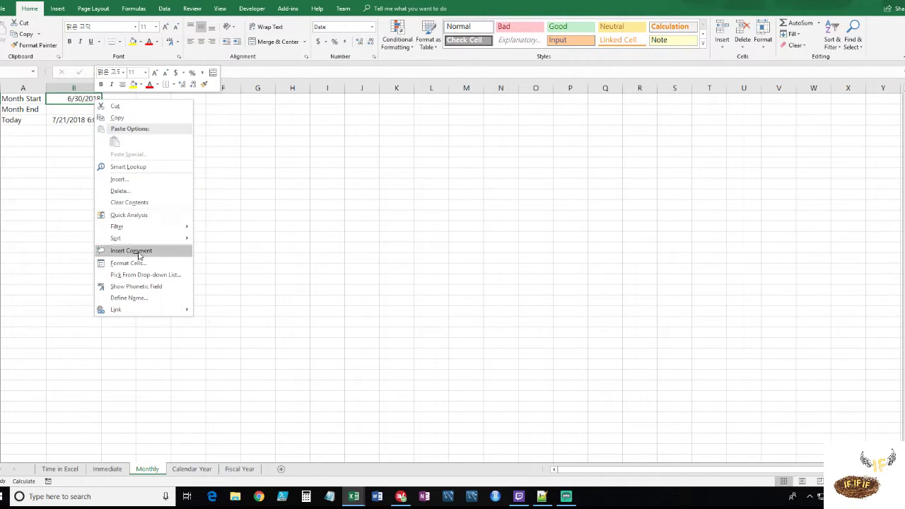
left_click(140, 261)
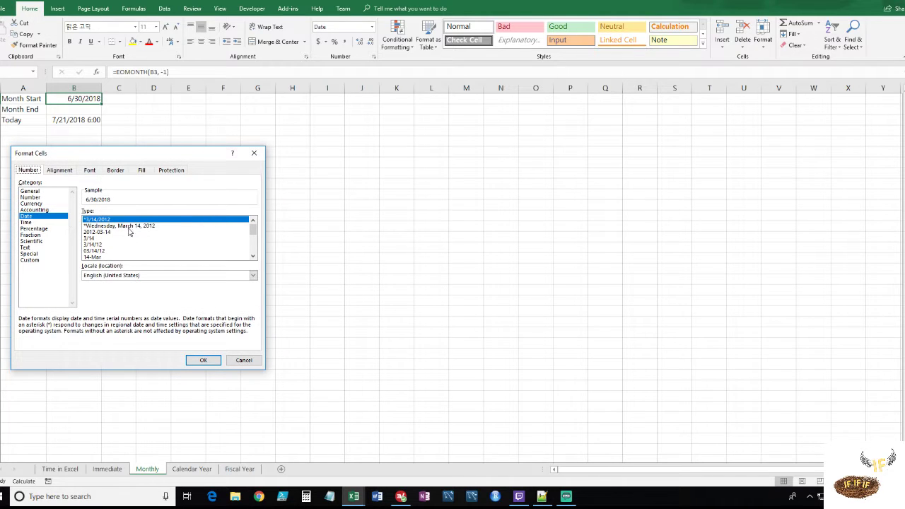
left_click_drag(253, 233, 253, 247)
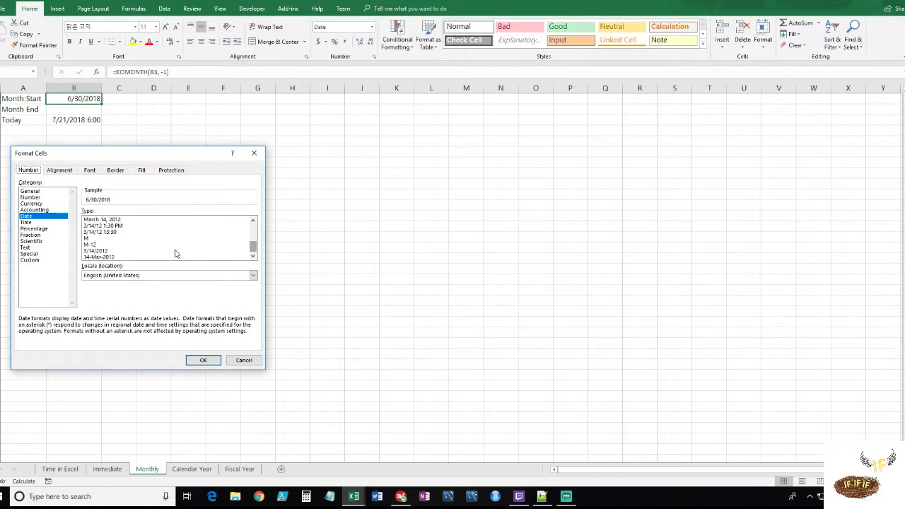
left_click(118, 233)
left_click(203, 360)
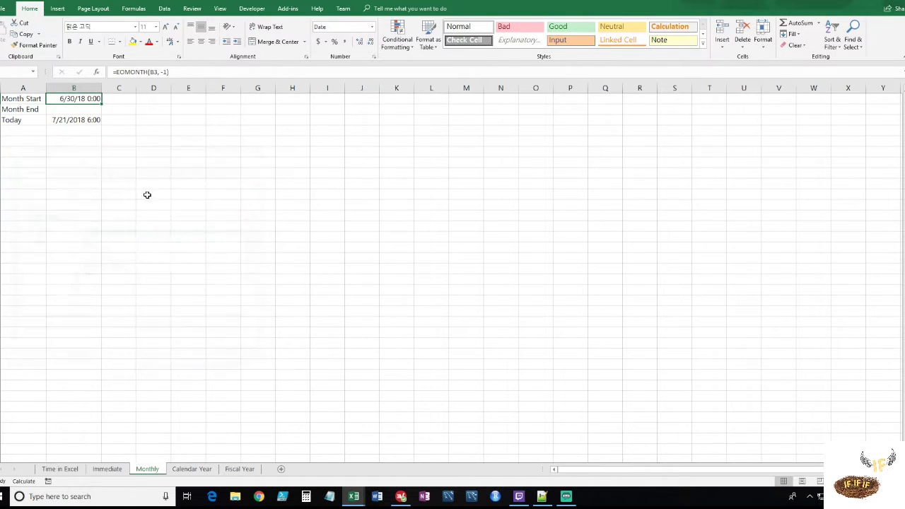
- Check the formulas in the Today and Month Start cells
left_click(143, 151)
left_click(89, 100)
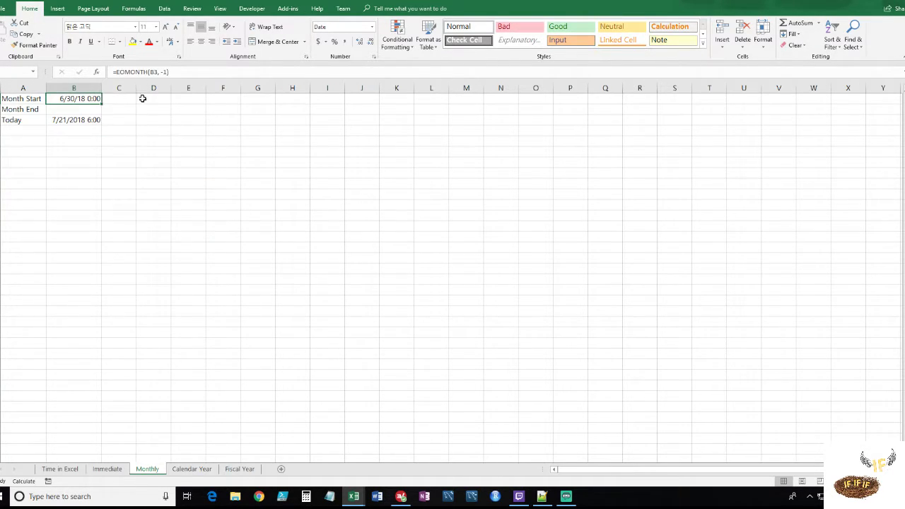
left_click(87, 118)
left_click(90, 102)
left_click(82, 121)
left_click(88, 100)
left_click(65, 108)
left_click(71, 99)
- Change the Month Start formula to =EOMONTH(B3, -1)+1.25
left_click(186, 74)
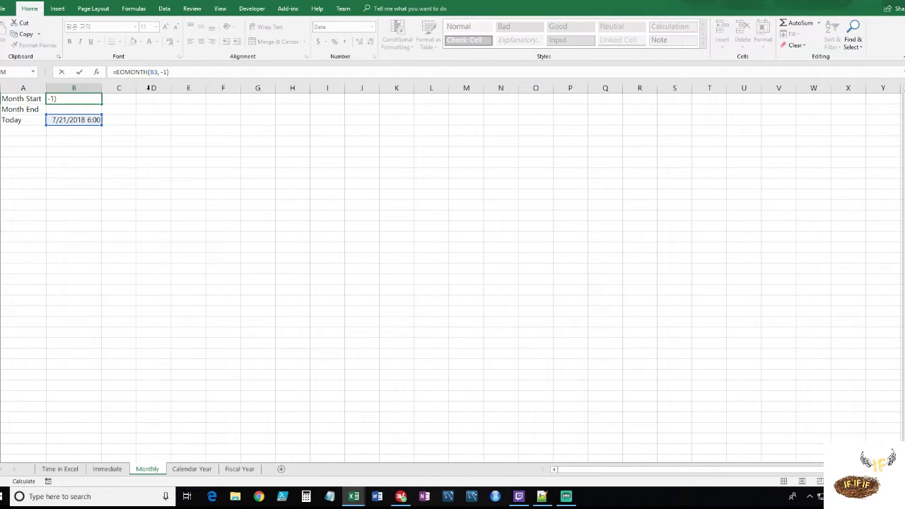
key("ctrl+Return")
left_click(84, 113)
left_click(86, 99)
left_click(180, 72)
type("+1.25")
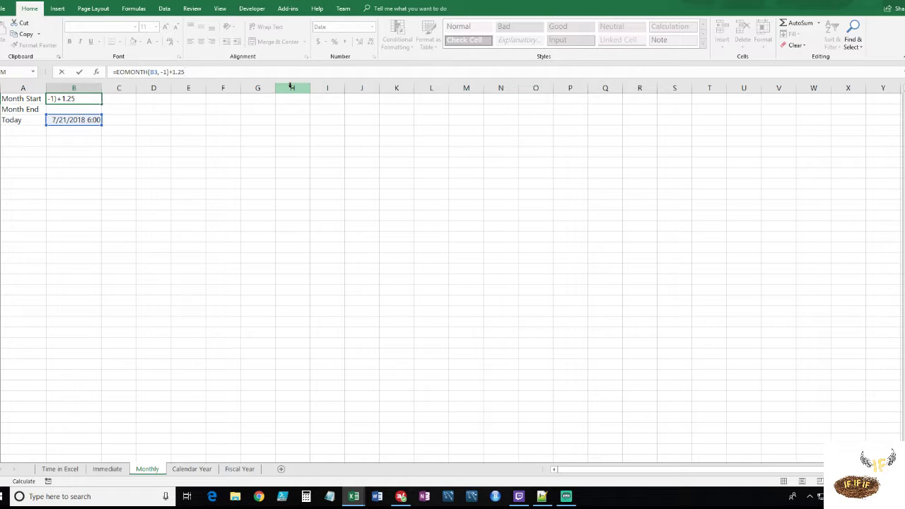
key("ctrl+Return")
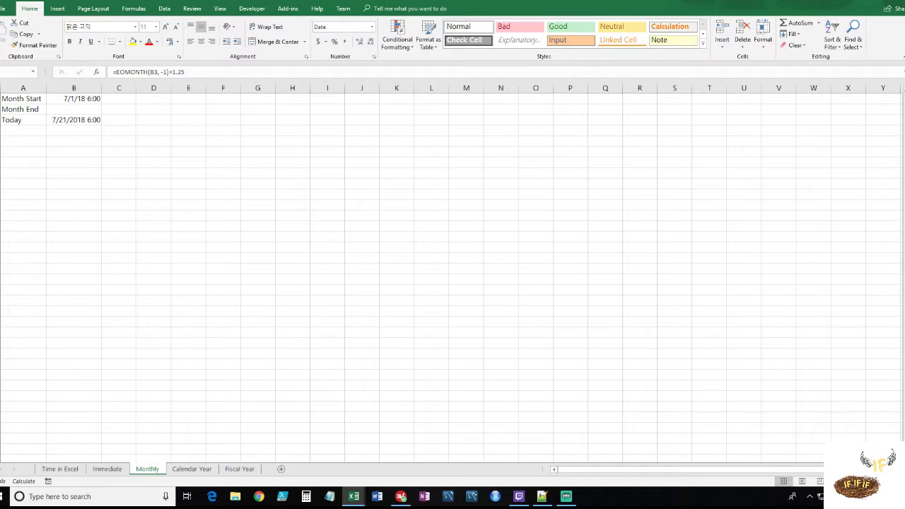
- Copy the Month Start formula into B2 and edit it to reference B3 with month offset 0
left_click(81, 99)
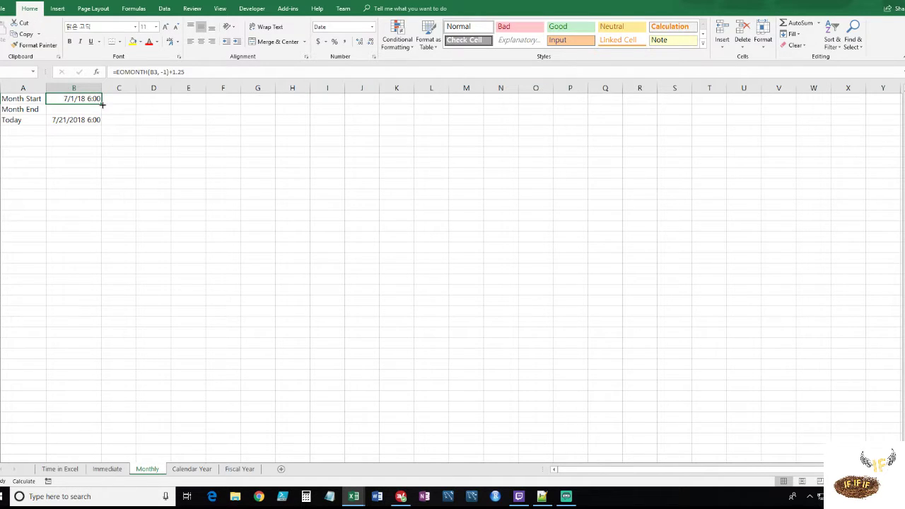
left_click_drag(100, 104, 100, 114)
left_click(88, 109)
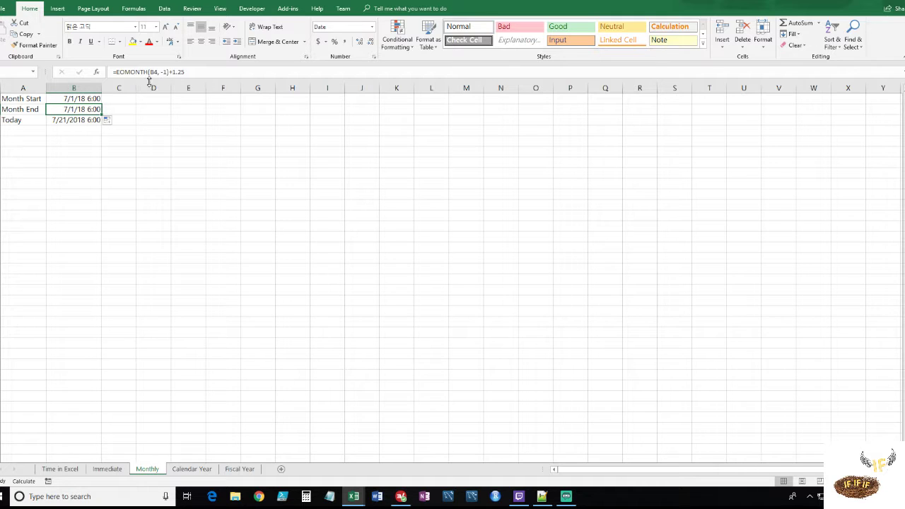
double_click(153, 72)
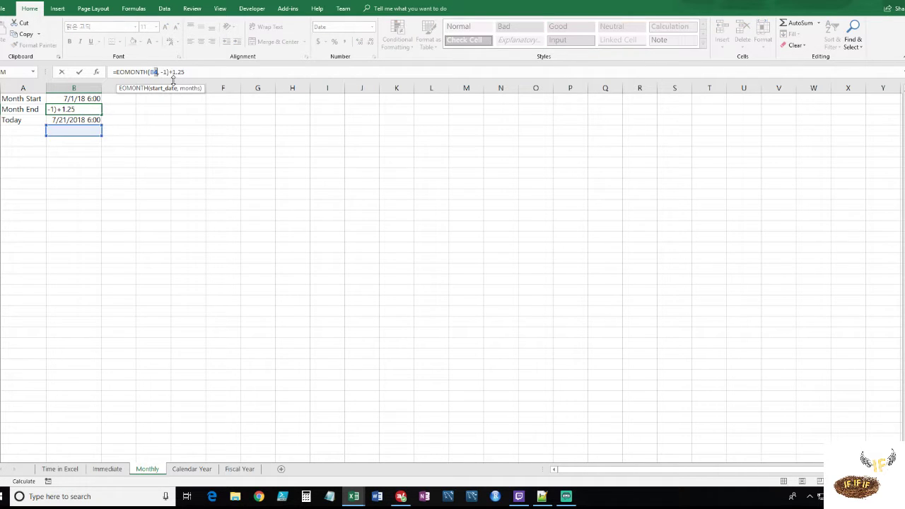
key("Up")
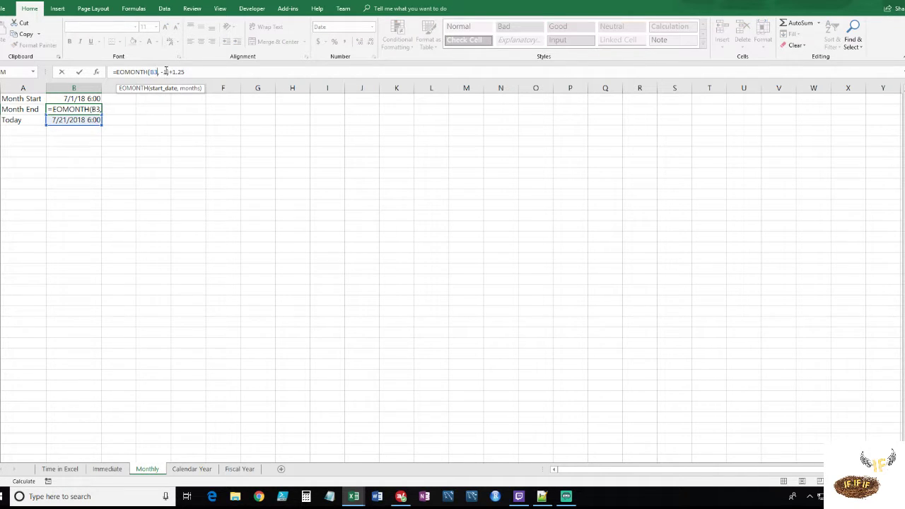
key("BackSpace")
key("BackSpace")
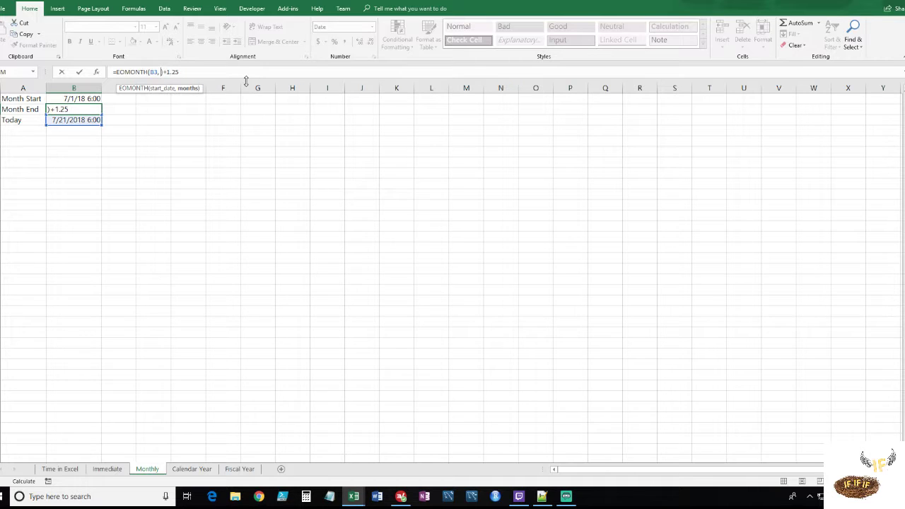
type("0")
key("Return")
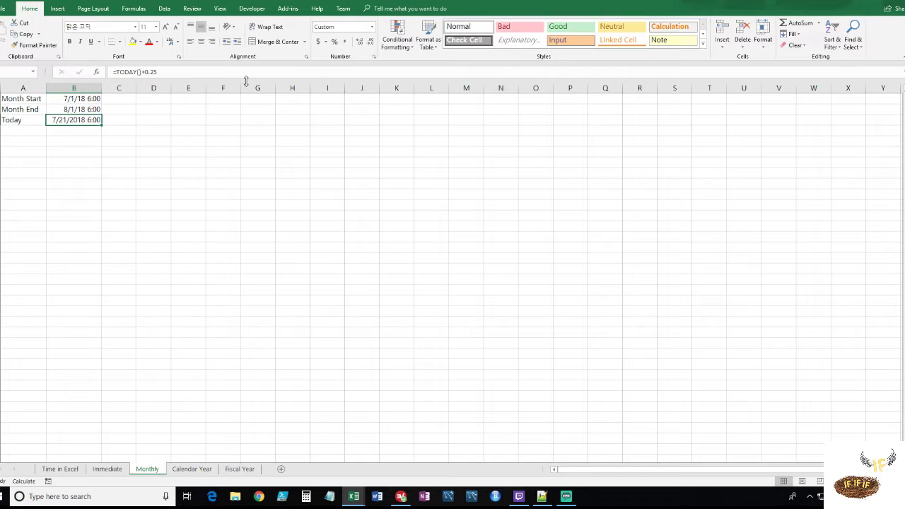
- Compare the Month Start and Month End formulas, showing 7/1/18 6:00 to 8/1/18 6:00
key("Up")
key("Up")
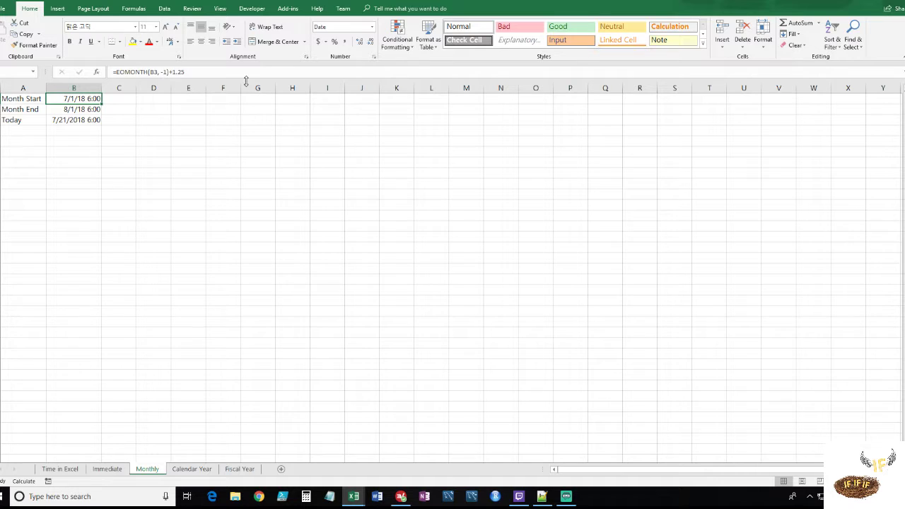
key("Down")
key("Down")
key("Up")
key("Up")
key("Down")
key("Up")
key("Down")
key("Up")
key("Down")
key("Up")
key("Down")
key("Up")
key("Down")
key("Up")
key("Down")
key("Down")
key("Up")
key("Up")
key("Down")
key("Down")
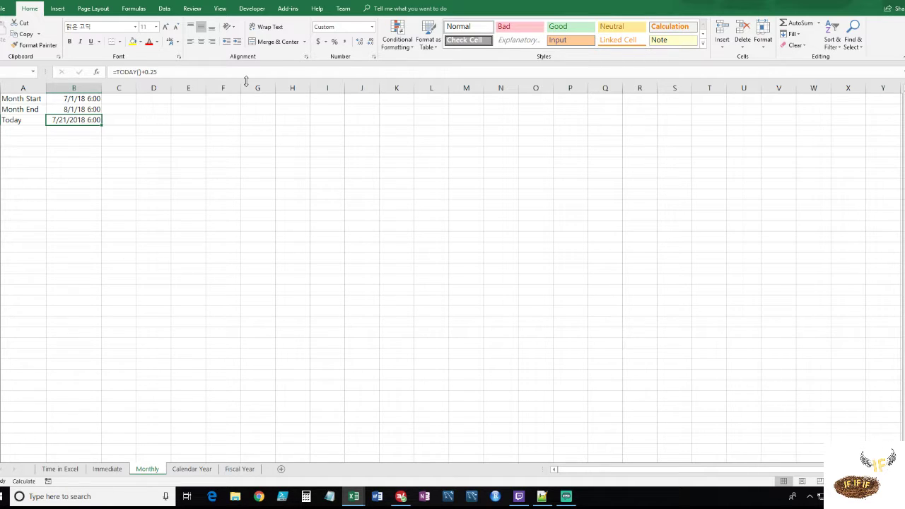
- Replace the TODAY formula in the Today cell with the fixed date 8/7/2018
left_click(139, 71)
key("BackSpace")
key("Delete")
key("Delete")
key("BackSpace")
key("BackSpace")
key("BackSpace")
key("BackSpace")
key("BackSpace")
key("Delete")
key("Delete")
key("Delete")
key("Delete")
key("BackSpace")
type("8/1/2018")
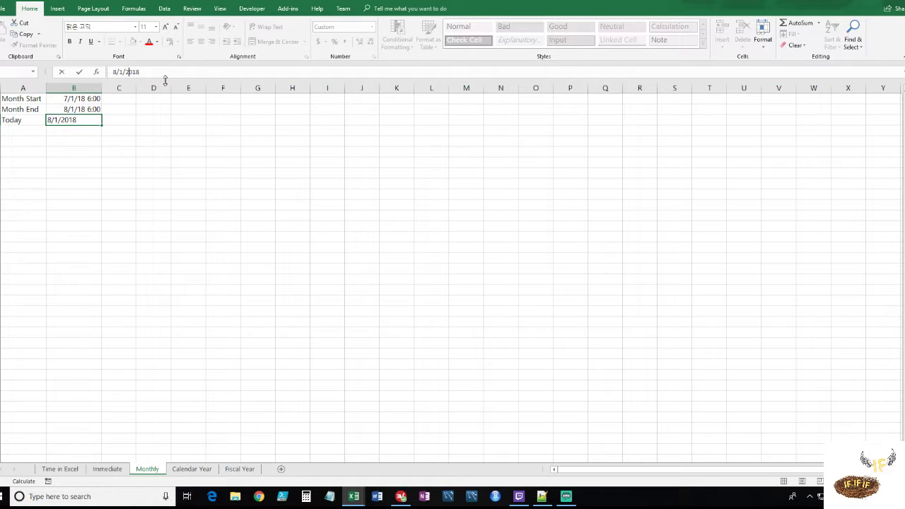
key("BackSpace")
type("7")
key("Return")
- Change the Today time to 6:00 AM and re-enter the month formulas to recalculate
key("Up")
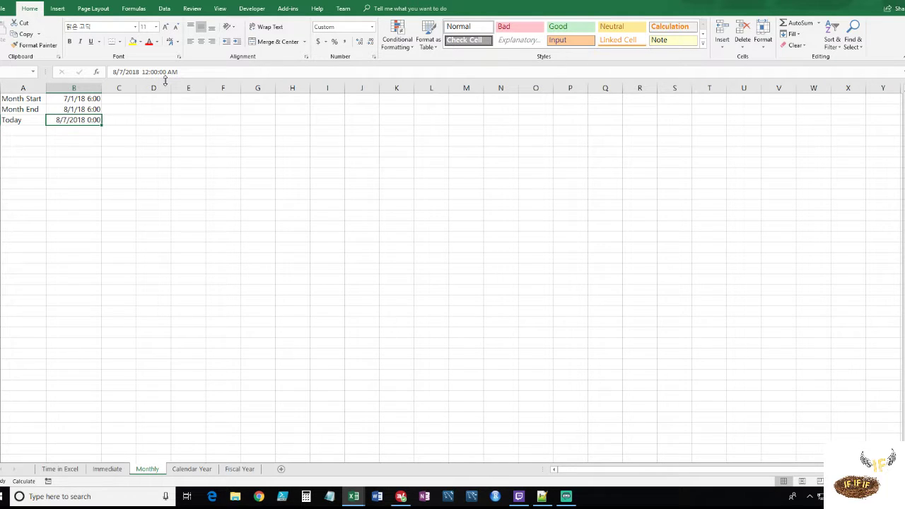
left_click(149, 72)
key("BackSpace")
key("BackSpace")
type("6")
key("Return")
key("Up")
key("Up")
key("Up")
key("F2")
key("Return")
key("F2")
key("Return")
key("Up")
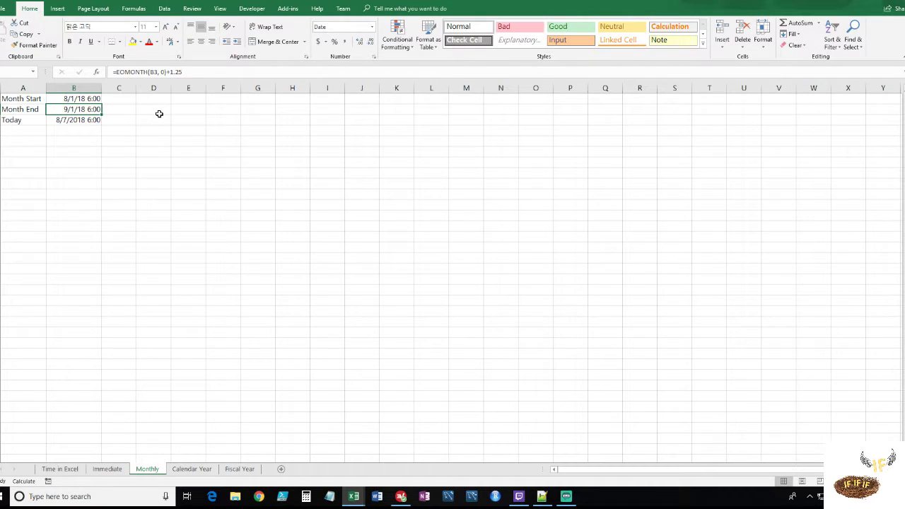
key("Up")
- Set the EOMONTH month offsets to -2 for Month Start and -1 for Month End
left_click(165, 72)
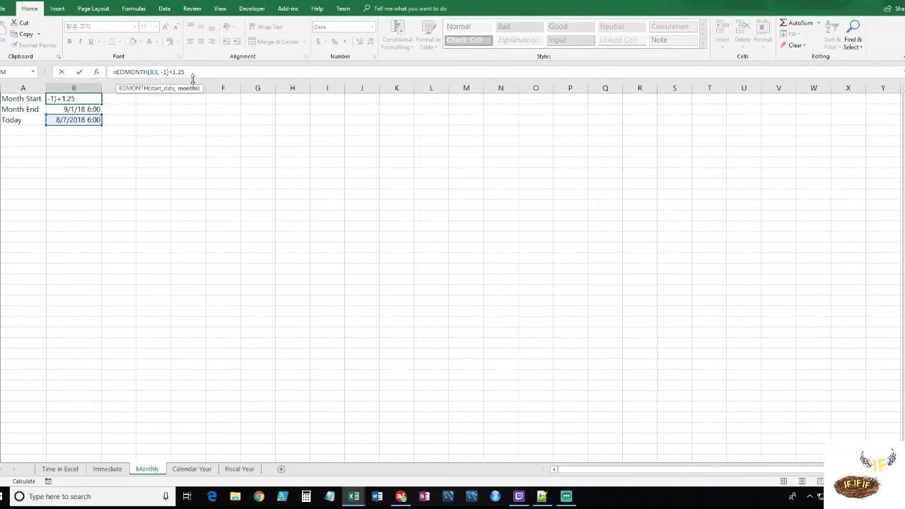
key("Return")
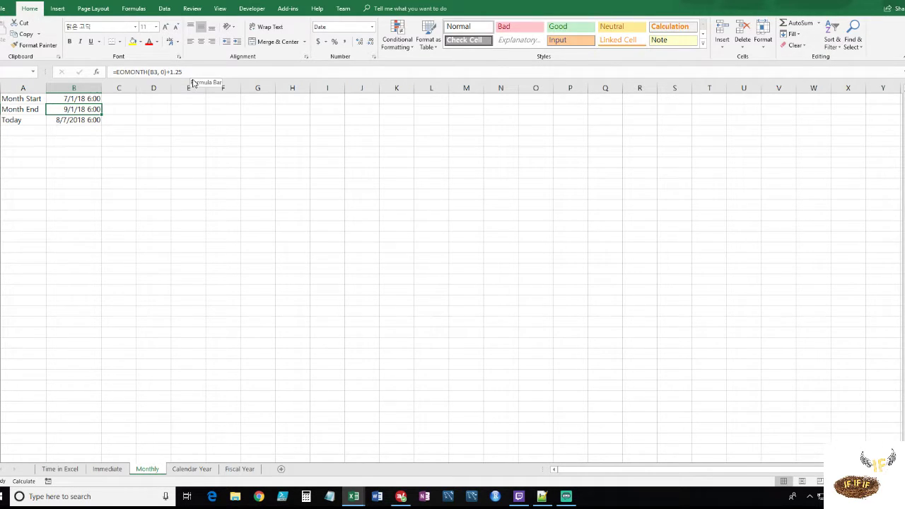
left_click(166, 72)
key("BackSpace")
type("-2)+1")
key("Return")
key("Up")
key("Up")
key("ctrl+c")
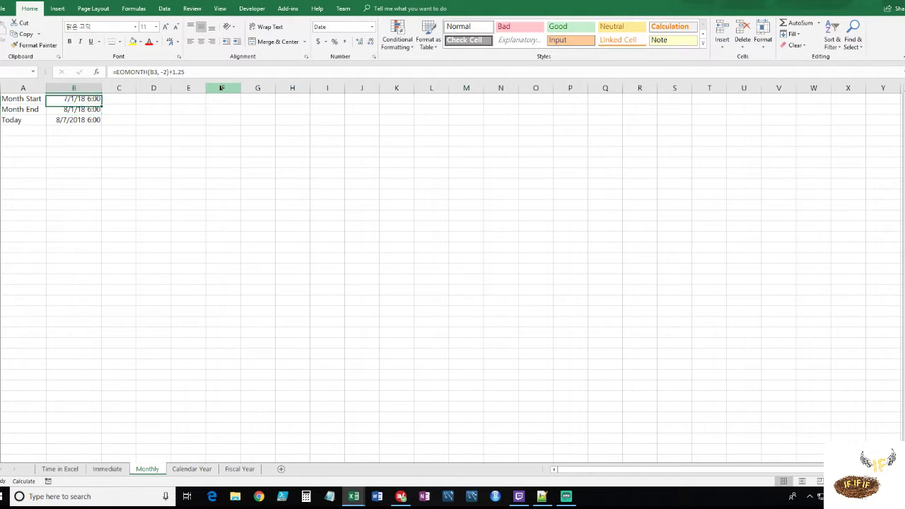
key("Escape")
key("Down")
key("Down")
- Edit the Today date to 3/4/2055 6:00
left_click(77, 128)
left_click(77, 121)
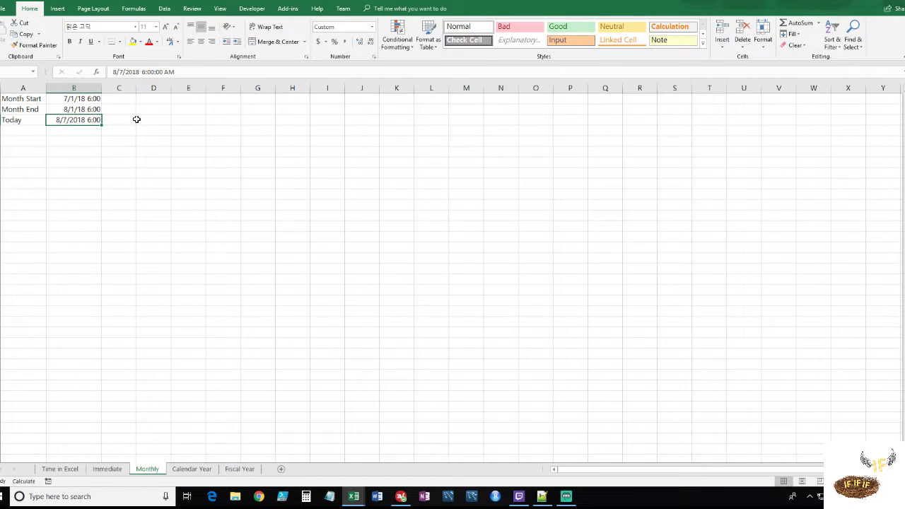
left_click(132, 120)
left_click(76, 120)
double_click(85, 119)
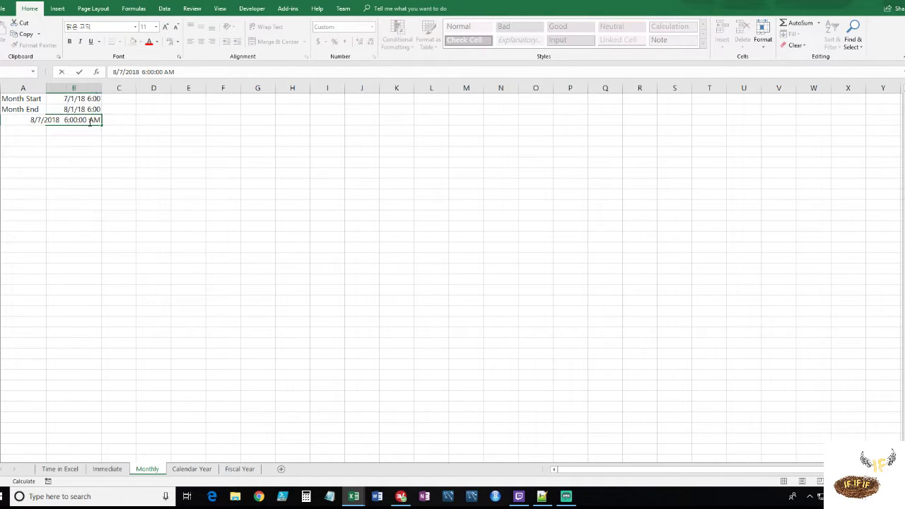
key("BackSpace")
type("3")
key("BackSpace")
type("4")
key("Right")
key("Right")
key("Right")
key("Right")
key("Right")
key("BackSpace")
key("BackSpace")
type("55")
key("ctrl+Return")
- Re-commit the Today date and check Month Start 2/1/55 and Month End 3/1/55
key("Up")
key("Up")
double_click(89, 120)
key("ctrl+Return")
key("Down")
key("Down")
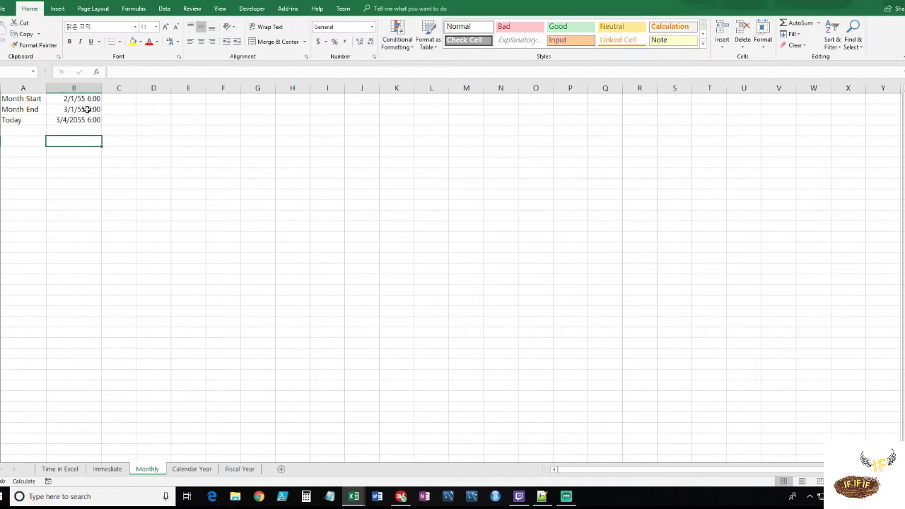
left_click(82, 121)
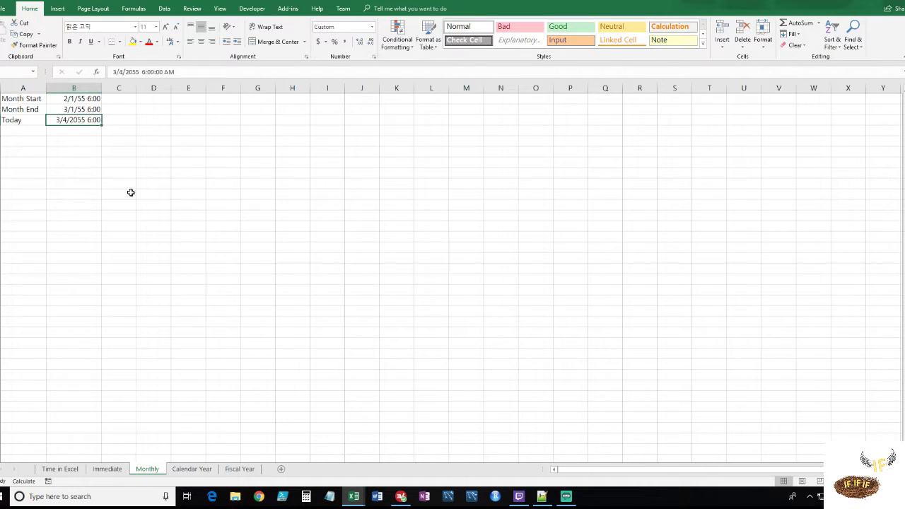
left_click(89, 110)
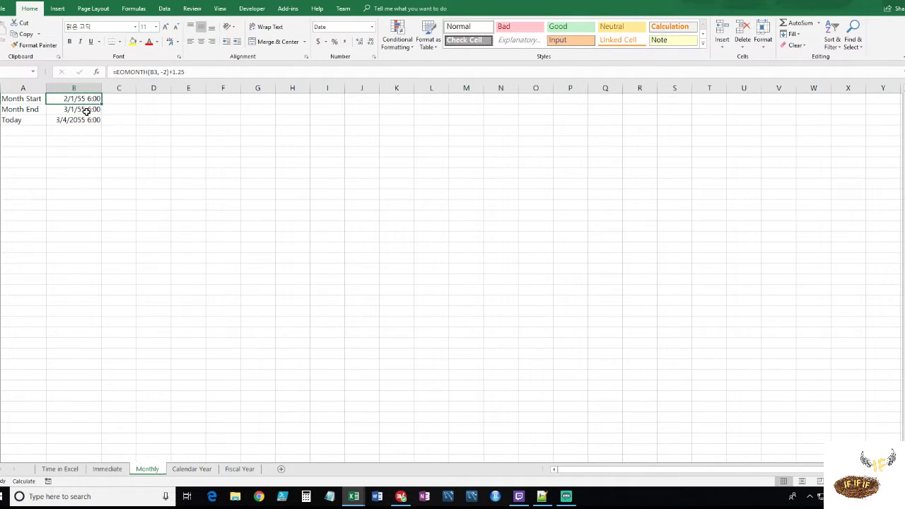
left_click(89, 120)
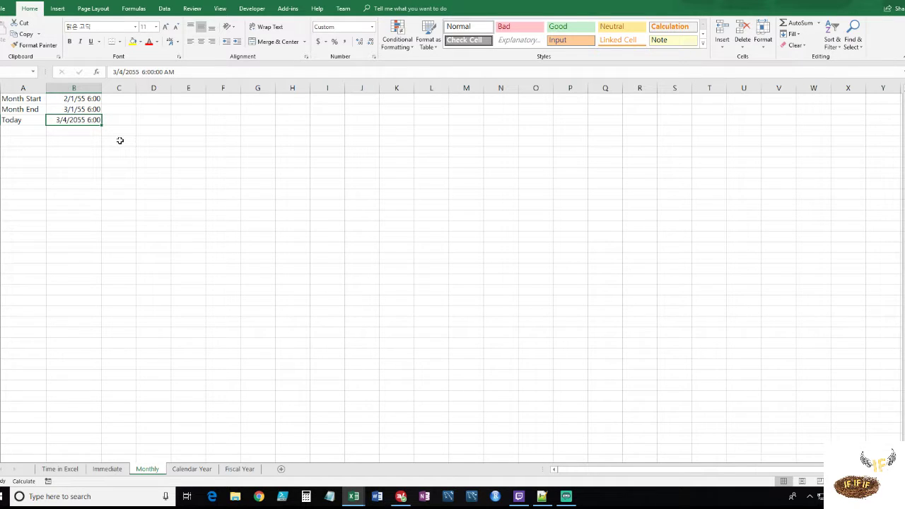
- Change the Today year to 100000 and inspect the #VALUE! error on Month Start
double_click(87, 121)
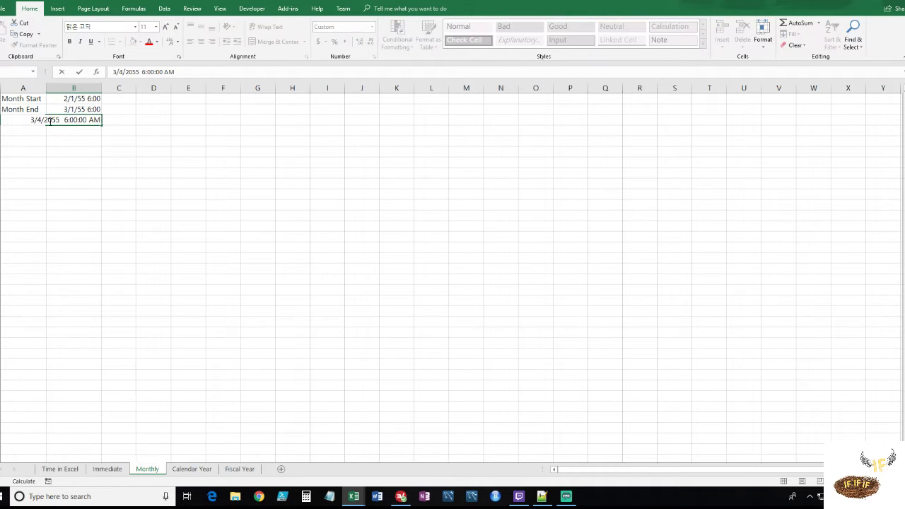
key("BackSpace")
key("BackSpace")
key("BackSpace")
key("BackSpace")
type("100000")
key("Return")
key("Up")
key("Up")
key("Up")
key("Down")
key("Down")
key("Up")
key("Up")
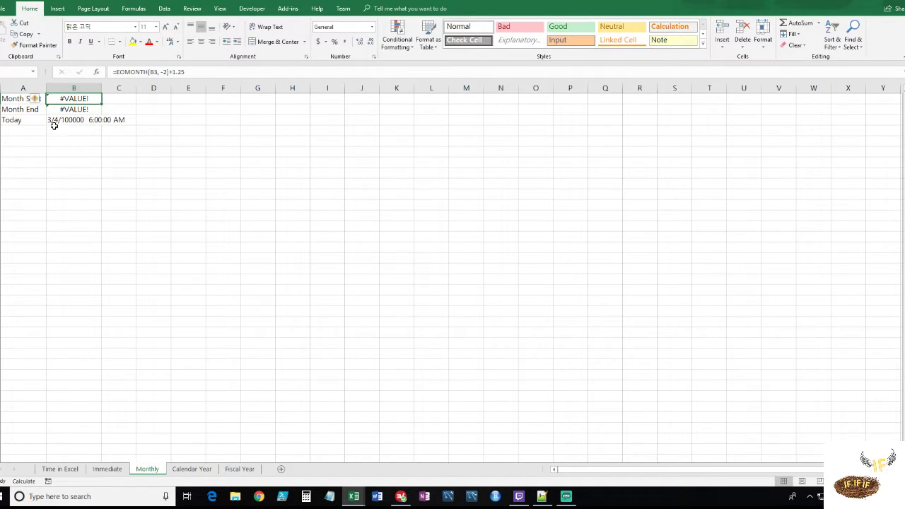
left_click(42, 99)
left_click(150, 109)
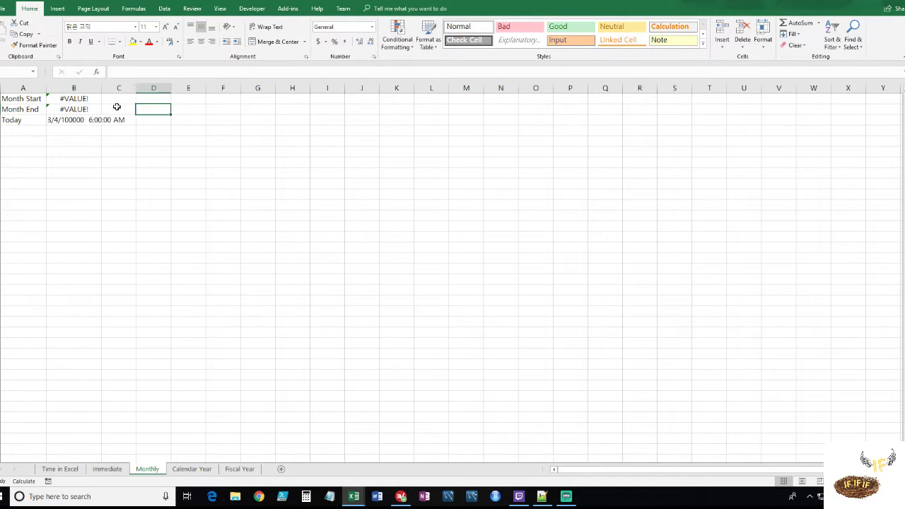
left_click(58, 99)
mouse_move(40, 104)
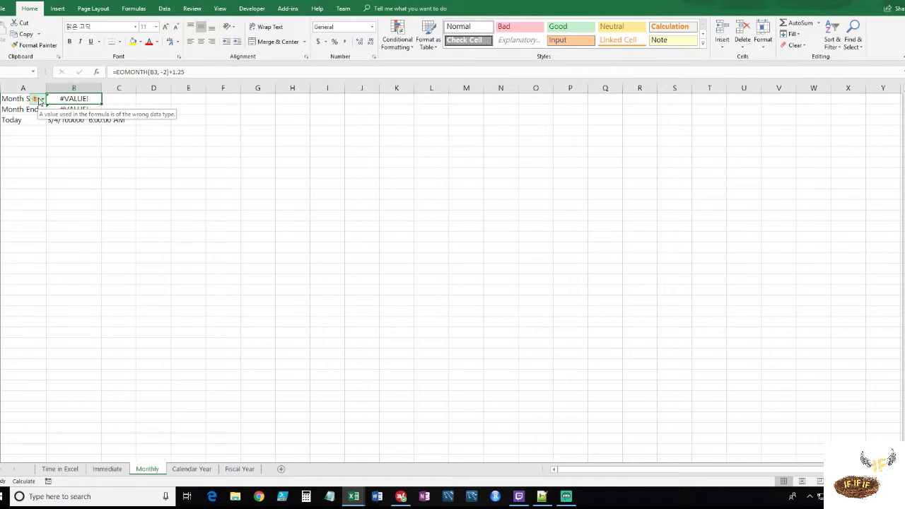
key("Down")
key("Down")
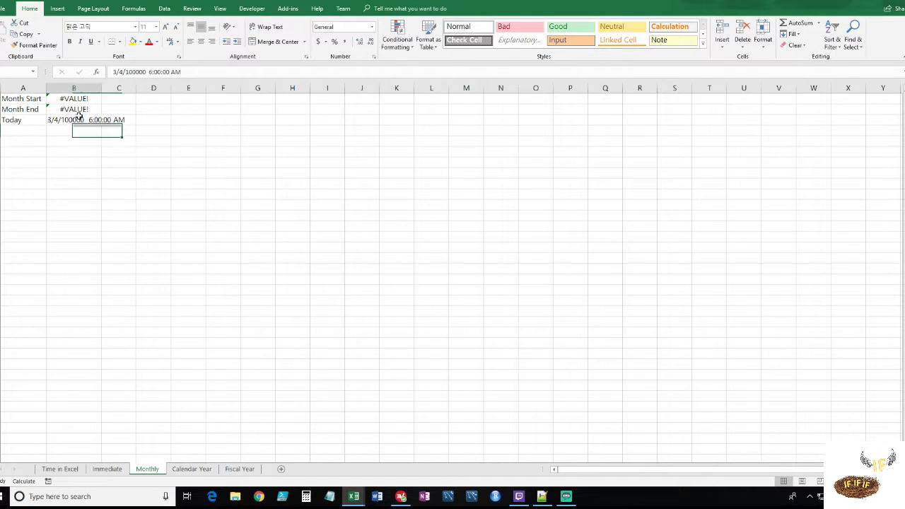
- Change the Today year to 2018 instead
left_click(148, 73)
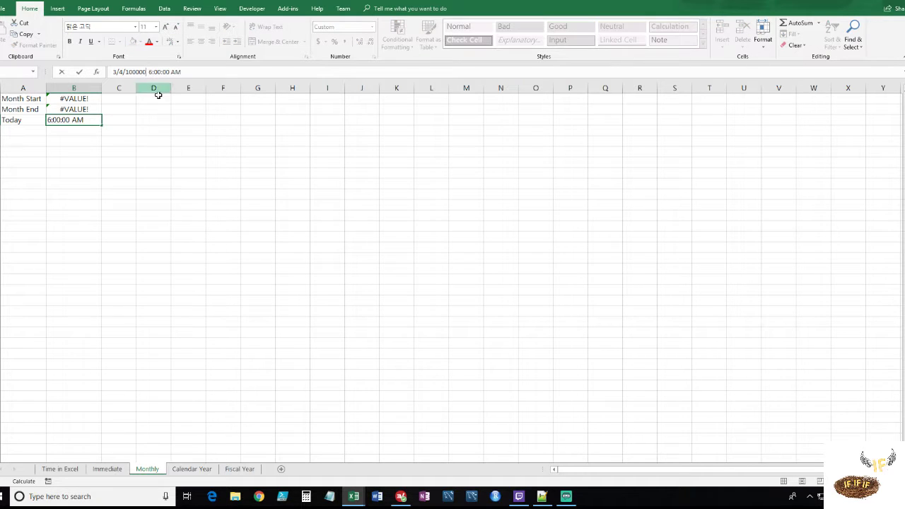
left_click(140, 141)
key("Up")
key("Up")
key("Left")
key("Left")
left_click(147, 71)
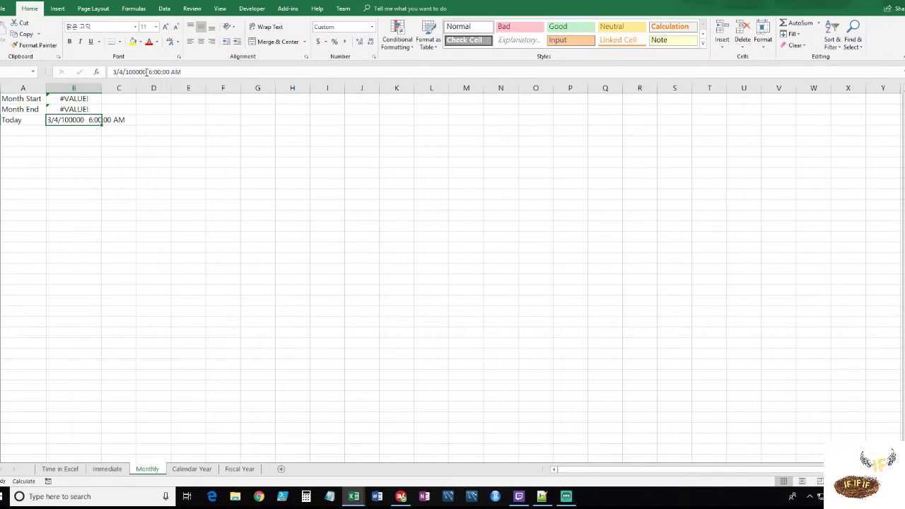
key("BackSpace")
key("BackSpace")
key("BackSpace")
key("BackSpace")
key("BackSpace")
key("BackSpace")
type("2018")
key("Return")
- Undo back to the 2055 dates and begin typing =today()+0.25 into Today
key("Up")
key("Up")
key("Up")
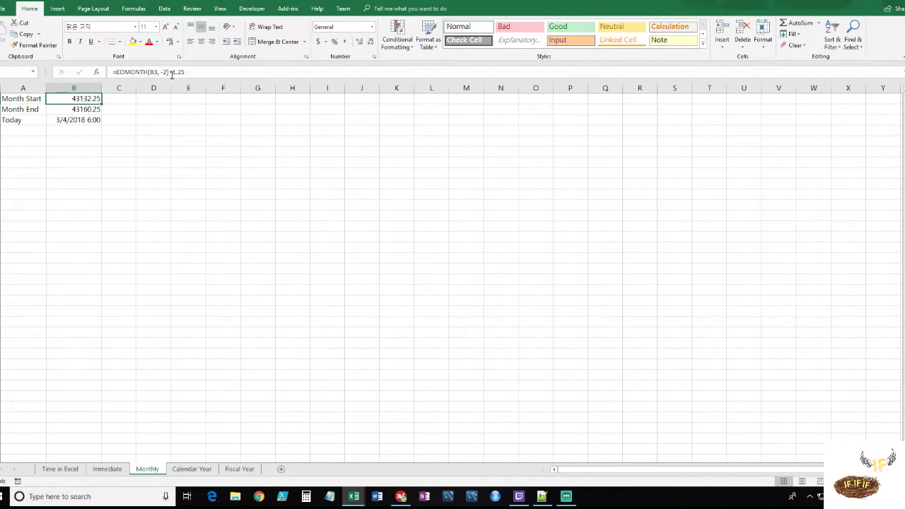
key("ctrl+z")
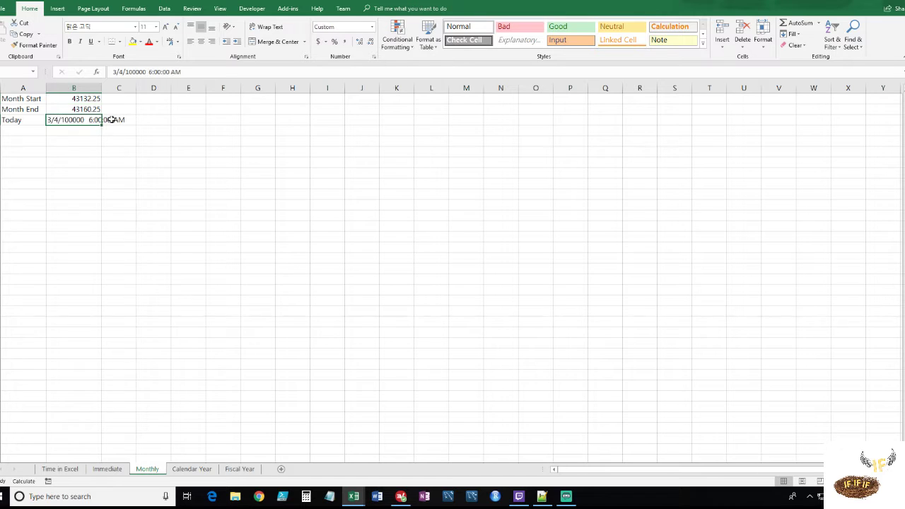
key("ctrl+z")
key("ctrl+z")
key("ctrl+z")
type("3")
type("7/")
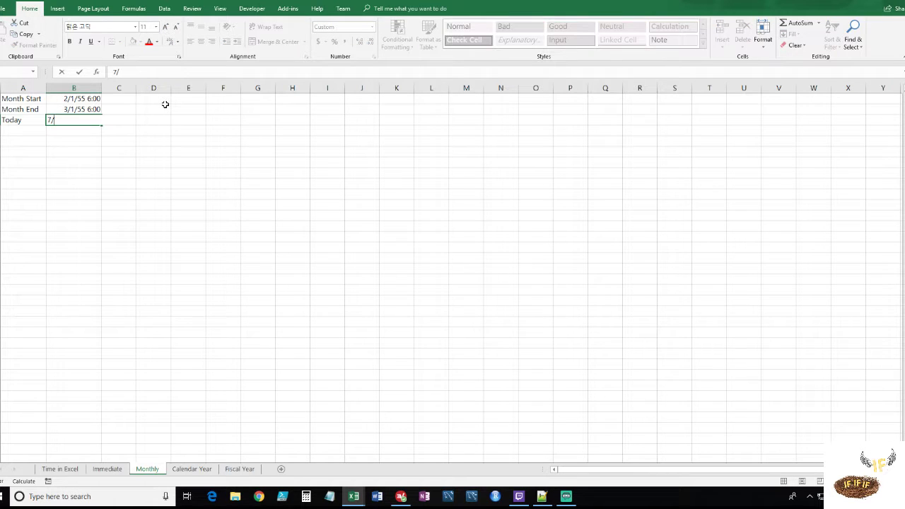
type("=today()")
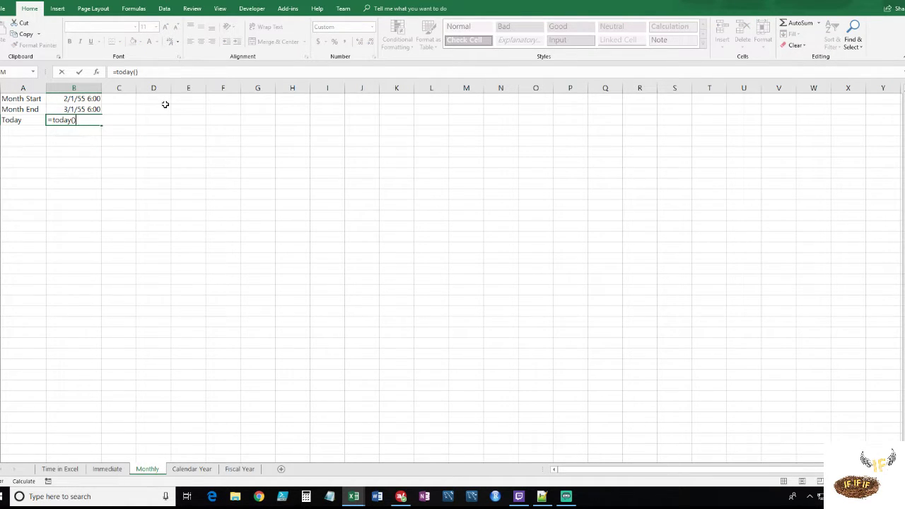
type("+0.25")
- Confirm =today()+0.25 so Today shows 7/21/2018 6:00
key("Return")
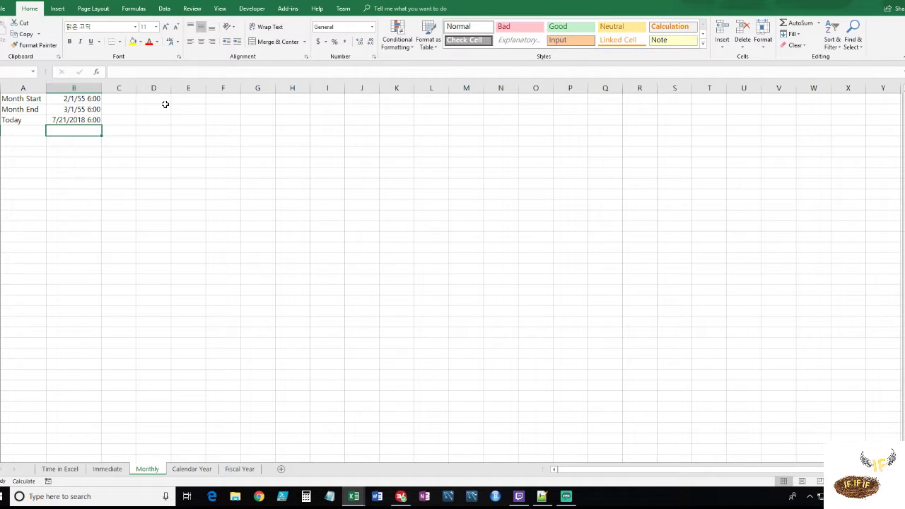
key("Up")
key("Up")
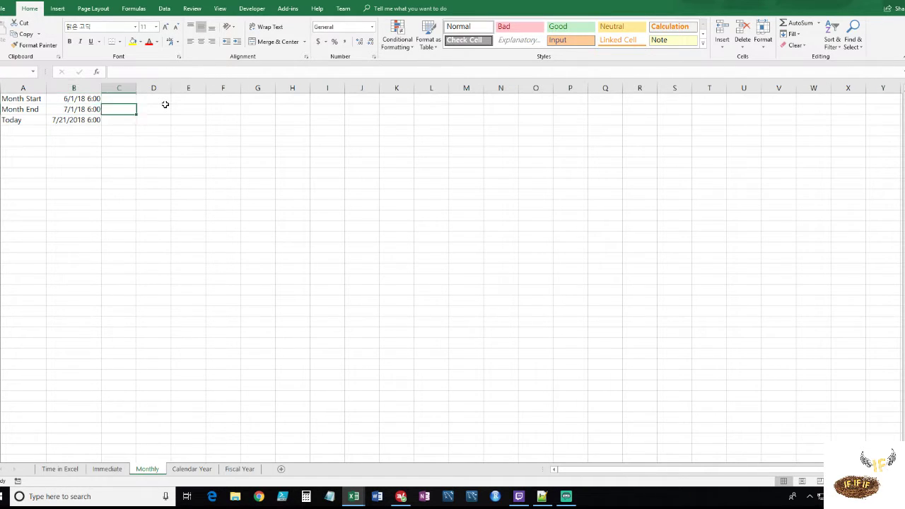
key("Down")
left_click(119, 141)
left_click(79, 127)
key("Up")
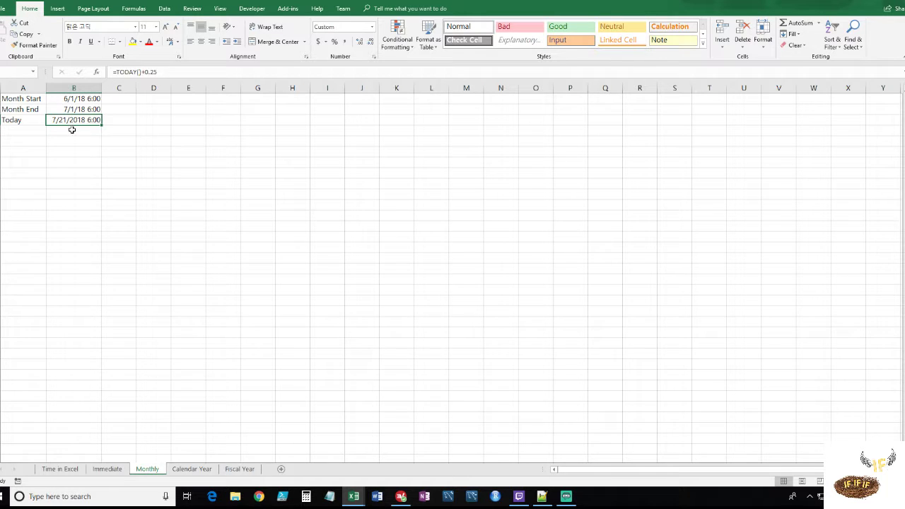
key("Down")
key("Up")
key("Up")
- Review the Month Start and Month End EOMONTH formulas without changing them
left_click(81, 98)
left_click(202, 73)
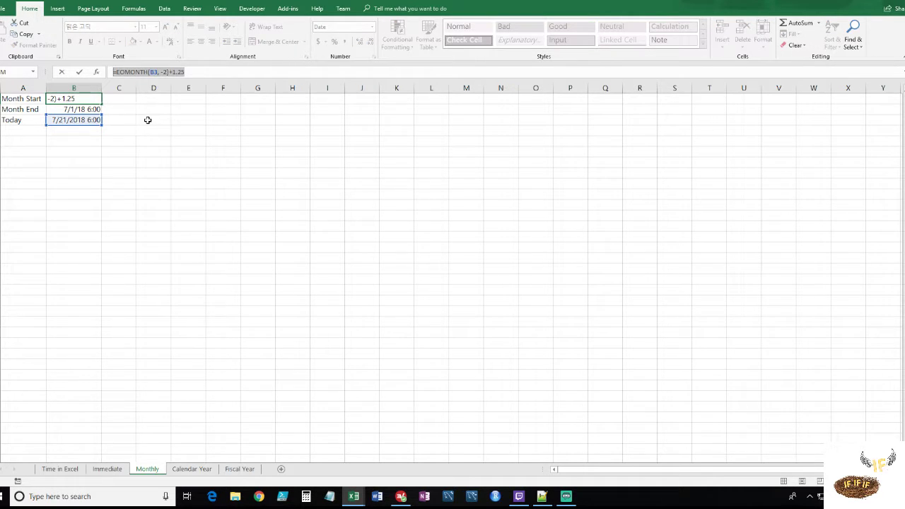
key("Escape")
left_click(90, 109)
left_click(91, 99)
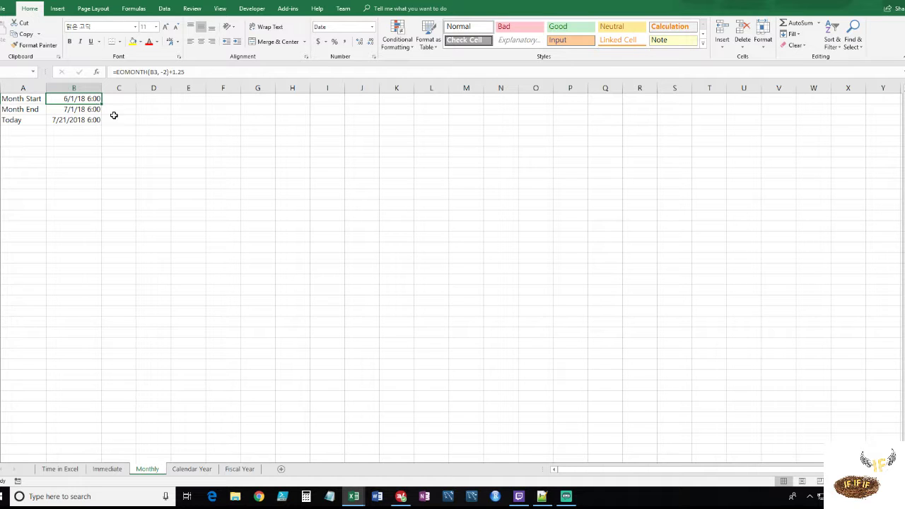
left_click(116, 111)
left_click(94, 104)
left_click(94, 100)
- Compare the Today, Month Start (6/1/18) and Month End (7/1/18) cells
left_click(166, 142)
left_click(106, 139)
left_click(96, 133)
left_click(154, 120)
left_click(100, 119)
left_click(92, 98)
left_click(91, 108)
left_click(92, 98)
left_click(96, 113)
left_click(97, 98)
left_click(202, 191)
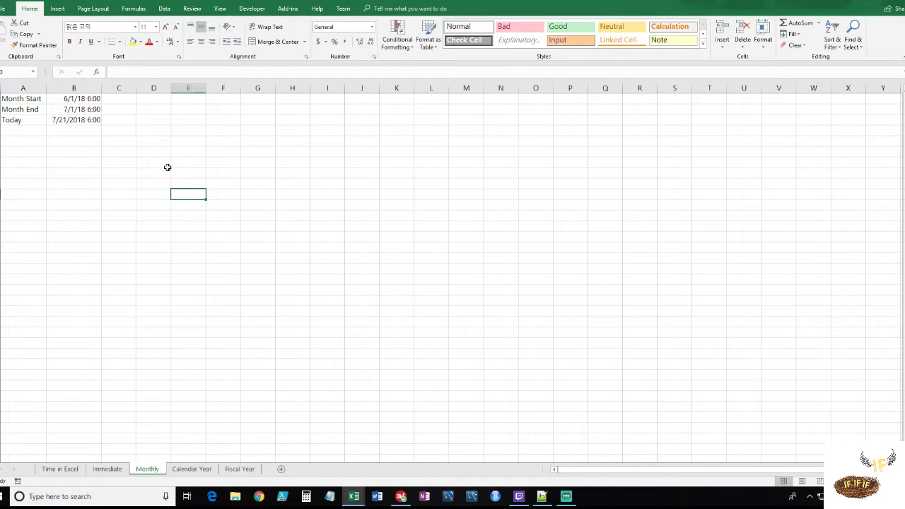
- On the Calendar Year sheet, paste the Year Start, Year End and Today labels into A1:A3
left_click(197, 470)
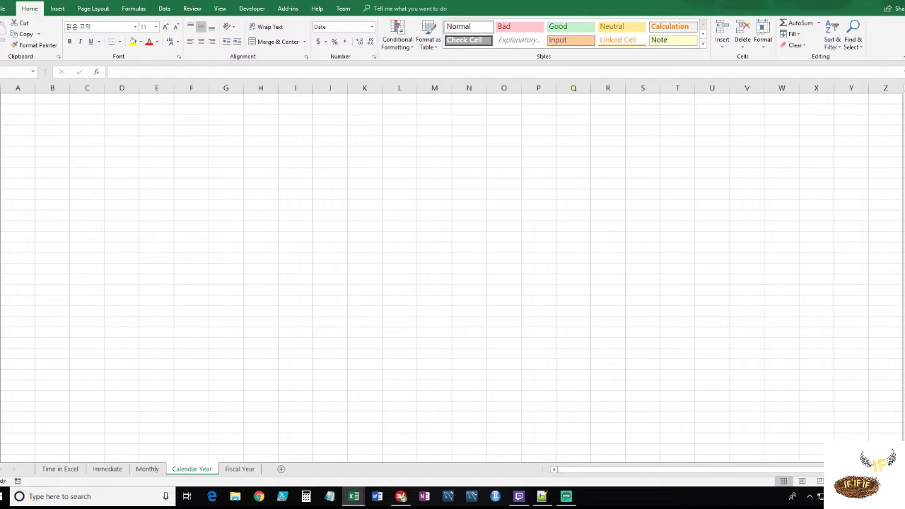
key("ctrl+c")
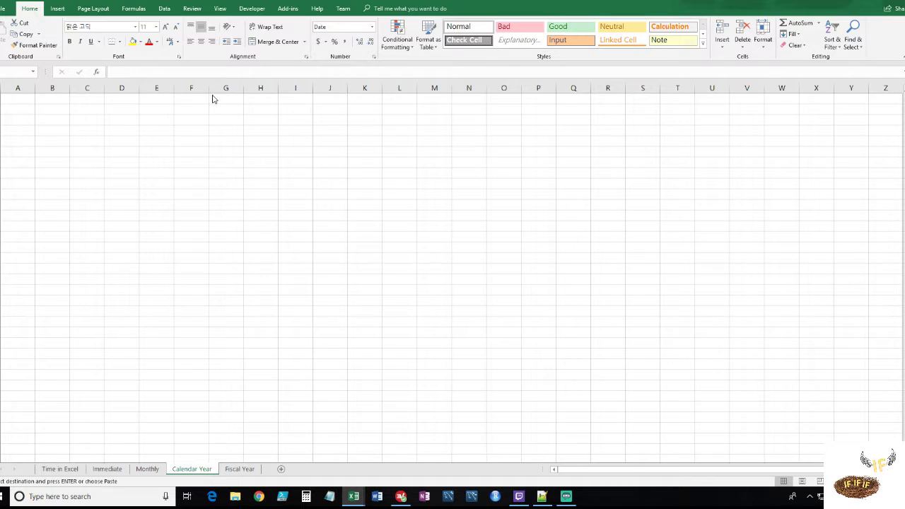
left_click(15, 101)
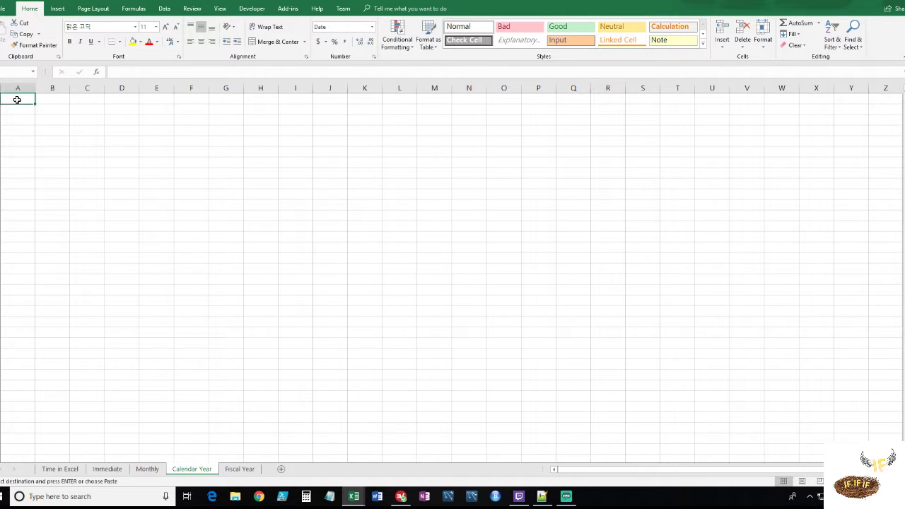
key("ctrl+v")
- Apply a date format to B1 with Ctrl+Shift+3, then select B2
left_click(61, 104)
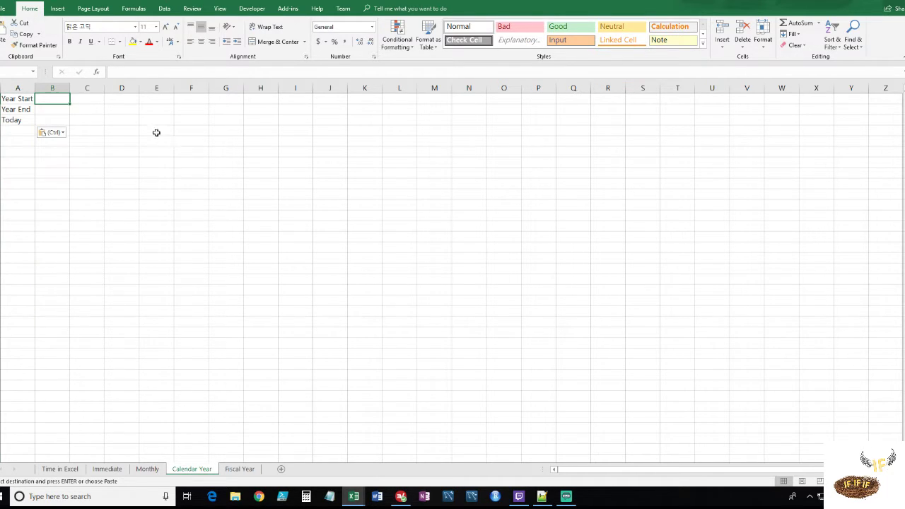
left_click_drag(495, 279, 387, 267)
left_click(41, 151)
left_click(53, 122)
left_click(57, 110)
left_click(55, 102)
key("ctrl+shift+3")
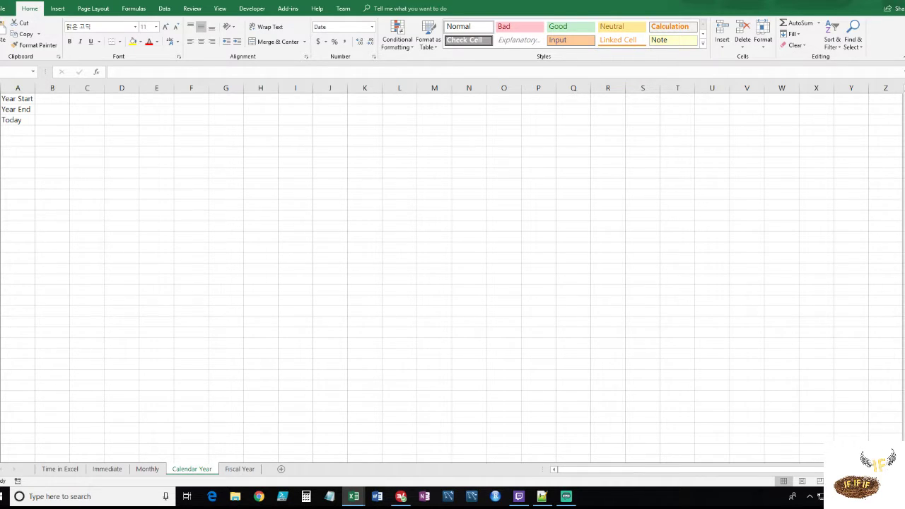
left_click(65, 100)
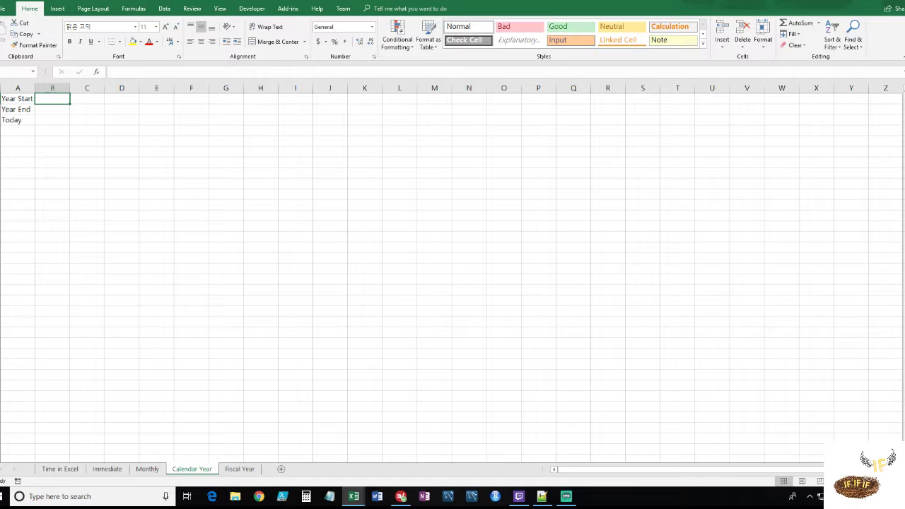
left_click(667, 132)
left_click(506, 204)
left_click(407, 172)
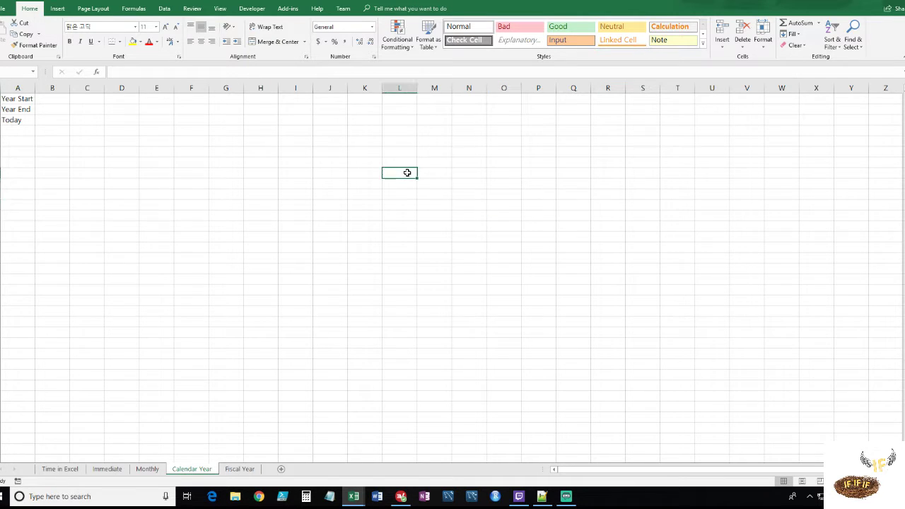
left_click(309, 166)
left_click(279, 144)
left_click(237, 131)
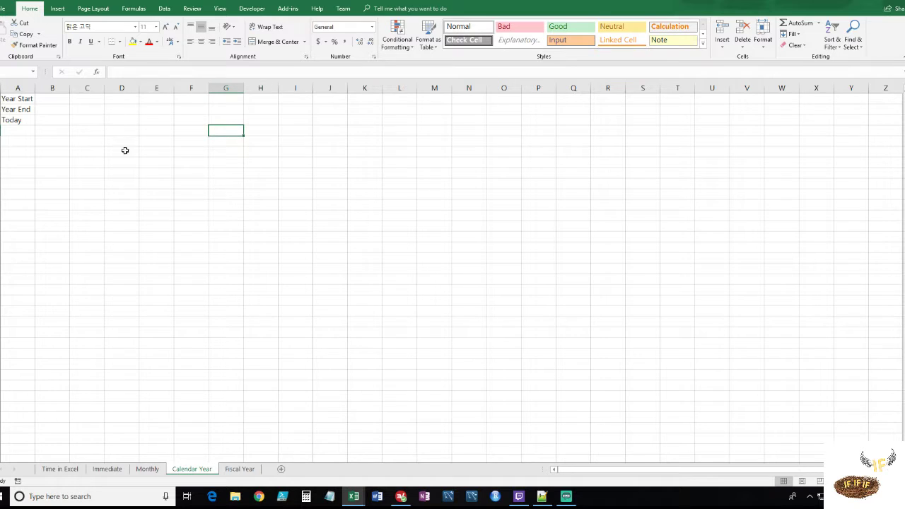
left_click(156, 193)
type("COncatenta")
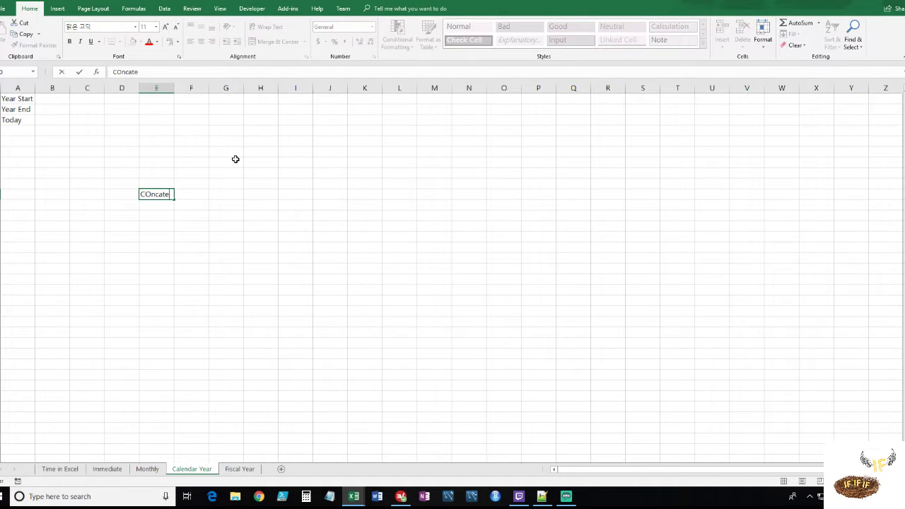
key("BackSpace")
key("BackSpace")
type("ation")
key("Left")
key("Left")
key("Left")
key("Left")
key("Right")
key("Right")
key("Right")
key("Right")
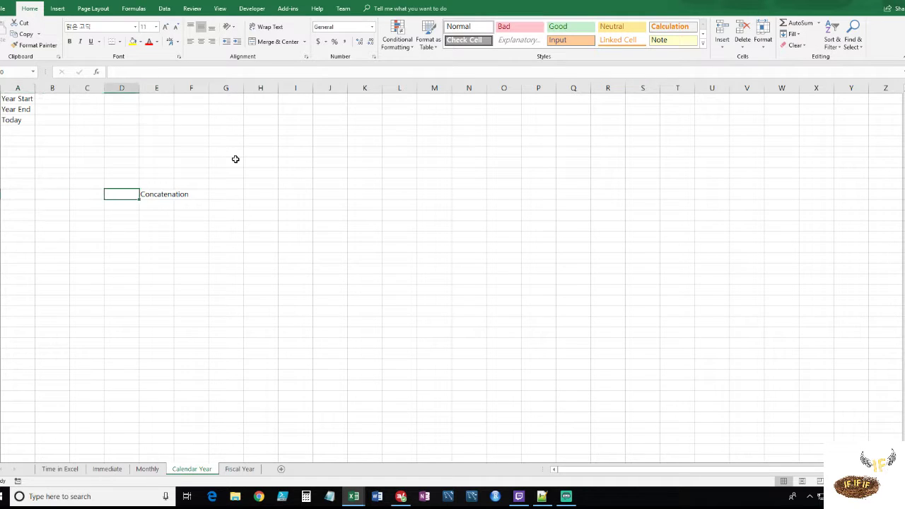
key("Right")
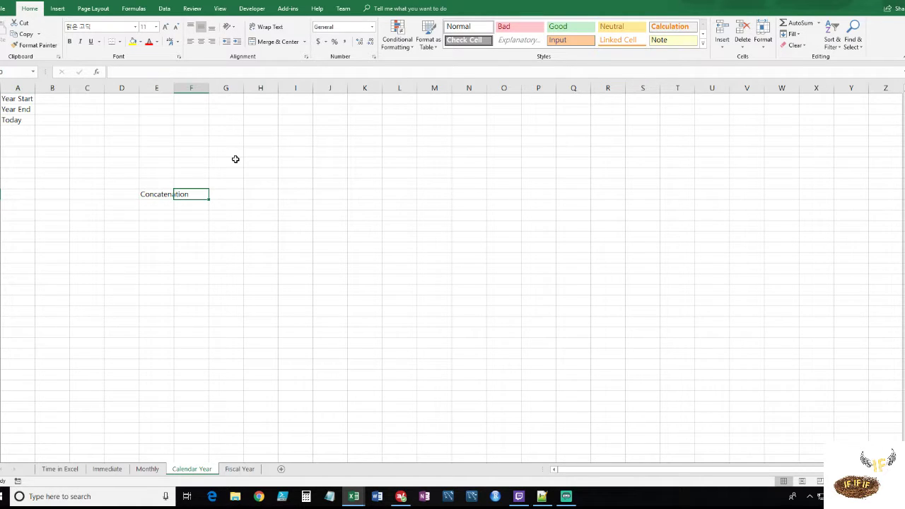
double_click(174, 88)
type("&")
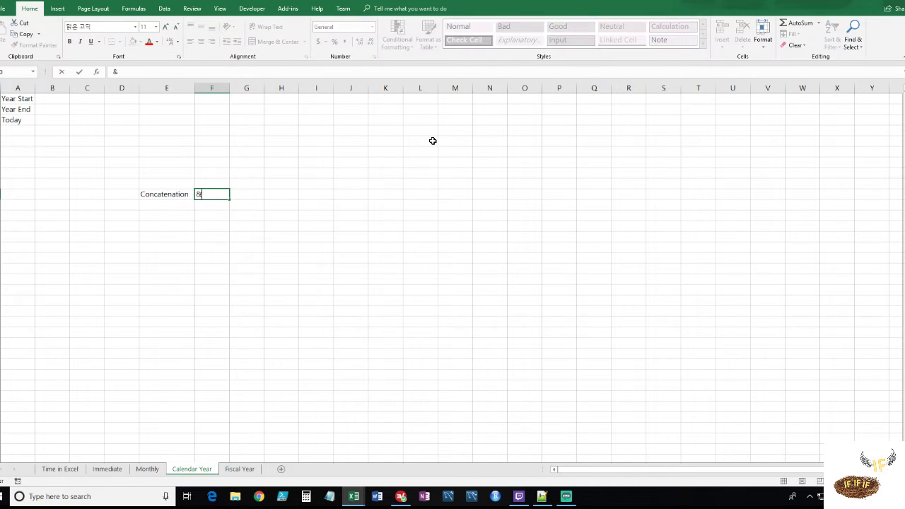
key("Return")
key("Up")
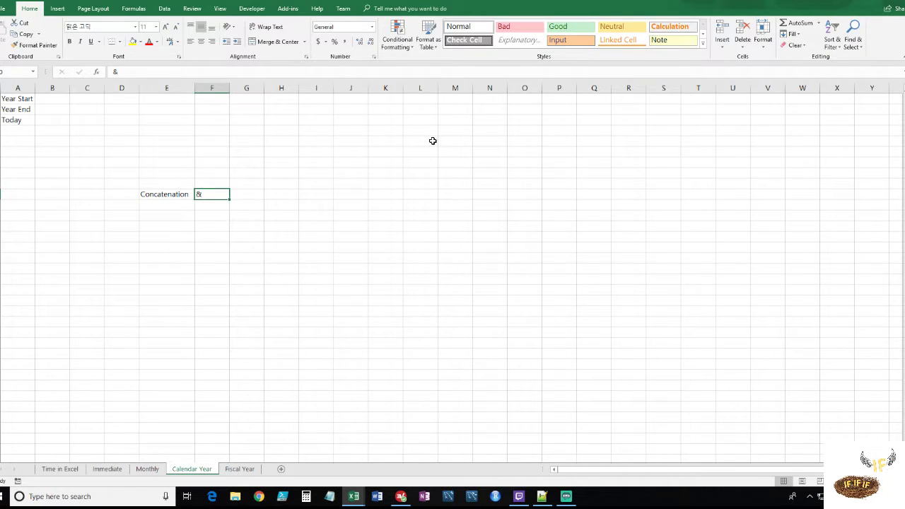
key("ctrl+z")
key("ctrl+z")
key("ctrl+z")
key("ctrl+z")
key("ctrl+z")
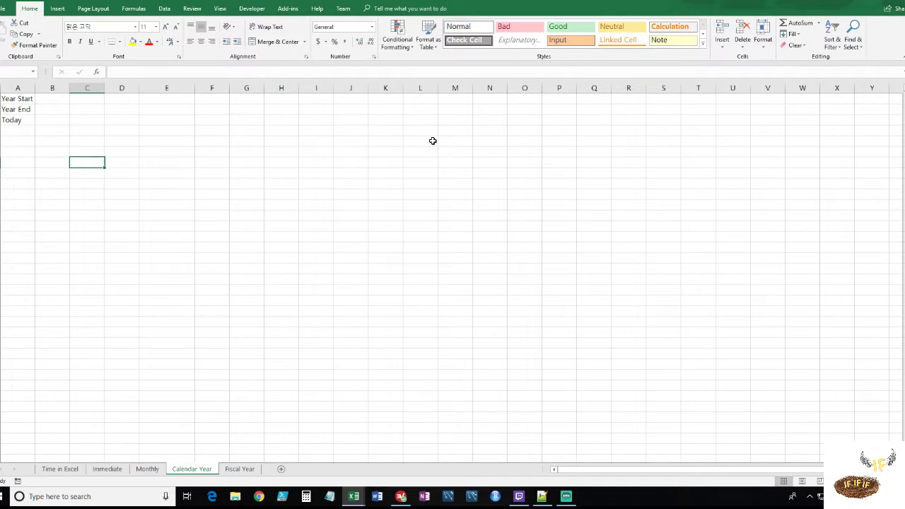
key("Up")
key("Up")
key("Up")
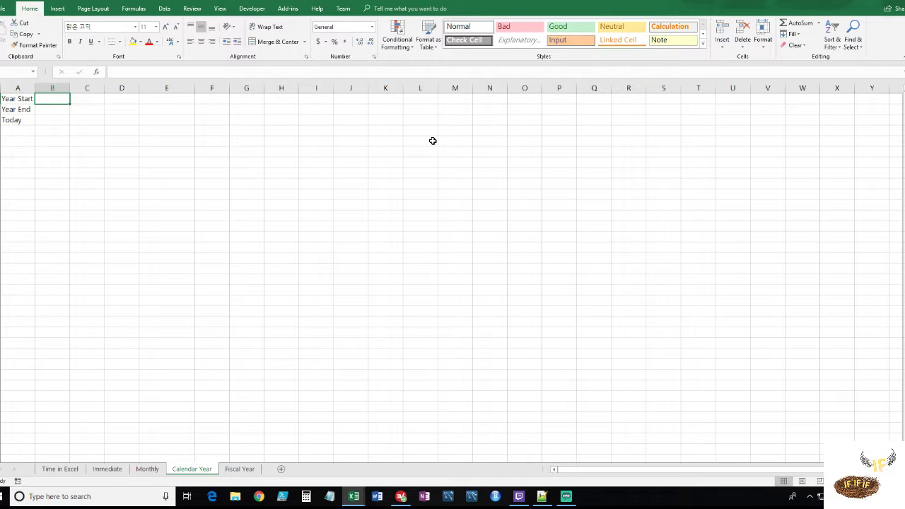
left_click(212, 140)
- Enter ="1/1/" & YEAR(TODAY()) in the Year Start cell B1
left_click(40, 100)
left_click(53, 112)
left_click(54, 98)
key("Return")
left_click(59, 99)
left_click(146, 75)
type("=")
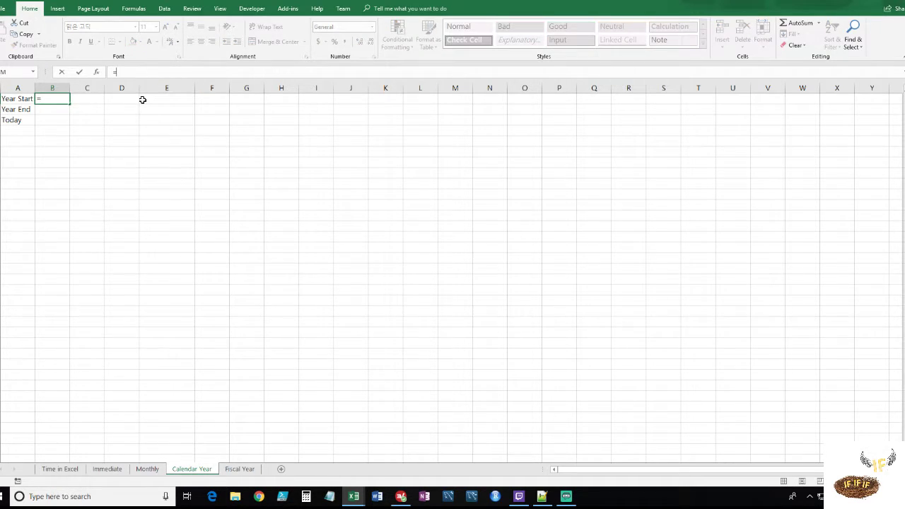
type("\"")
type("1/1/")
type("\" &")
type("y")
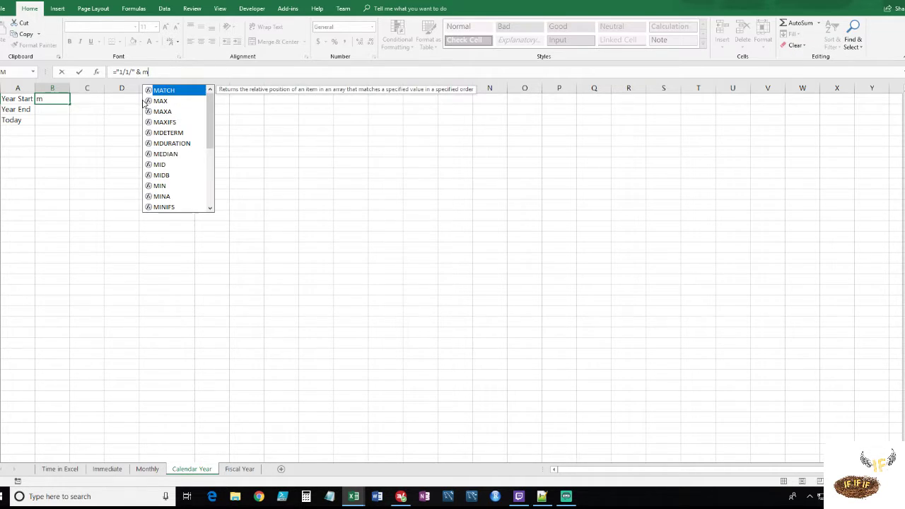
key("BackSpace")
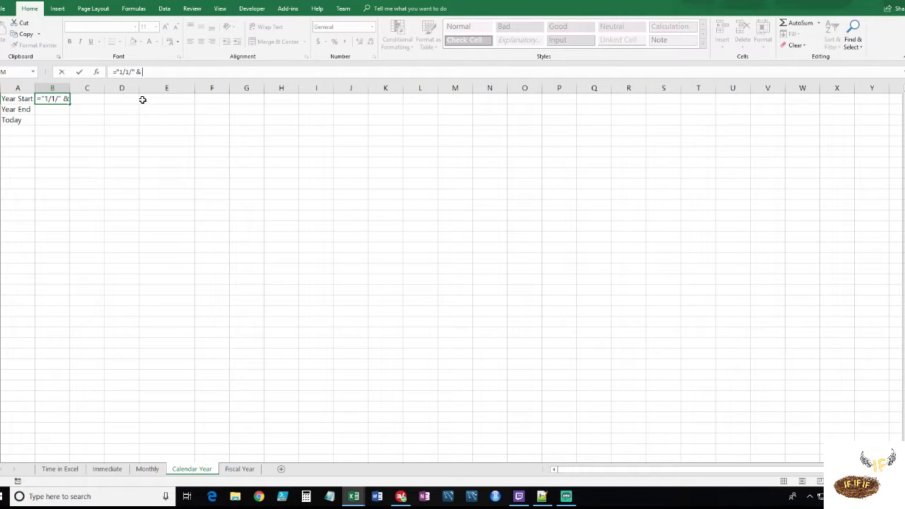
type("YEAR")
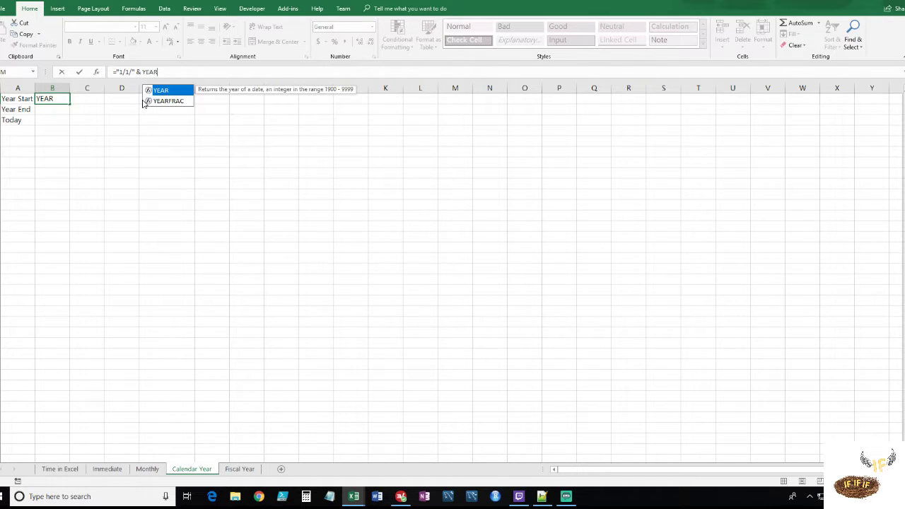
type("(TODA")
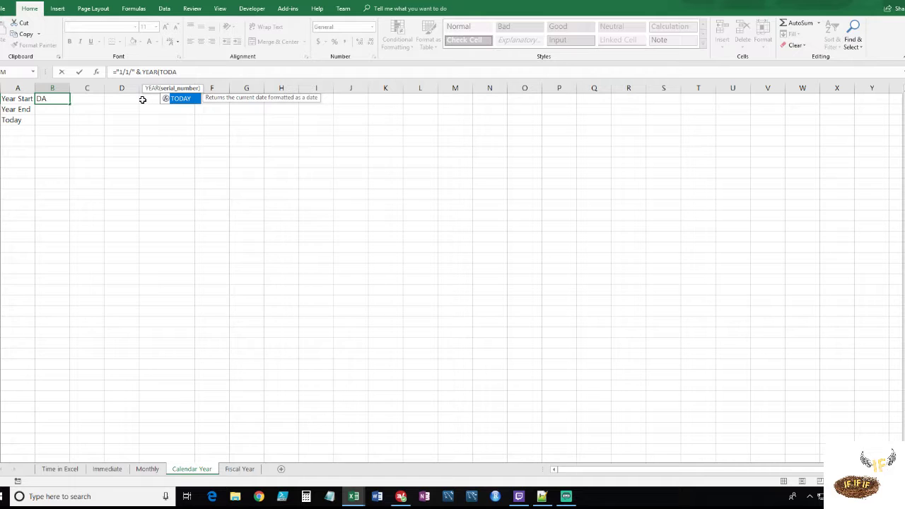
type("Y())")
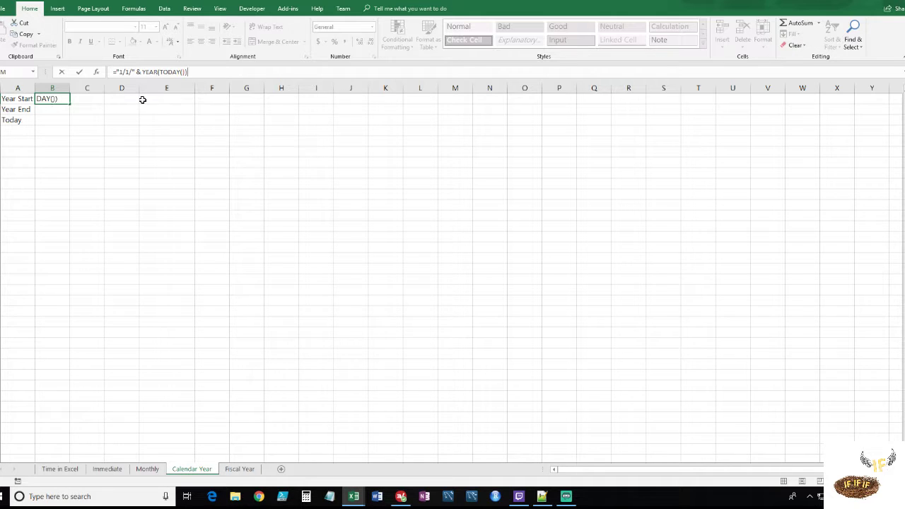
key("Return")
- Enter =TODAY() in the Today cell B3, showing 7/21/2018
key("Down")
type("=today()")
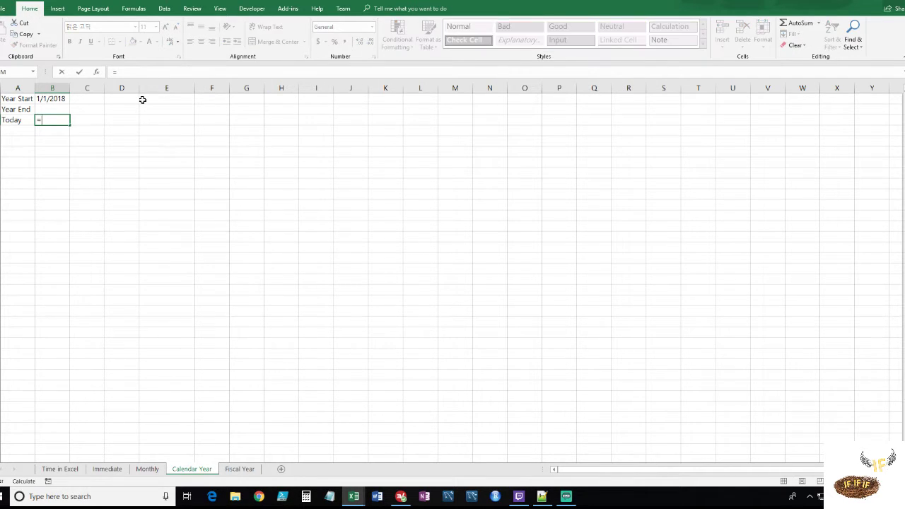
key("Return")
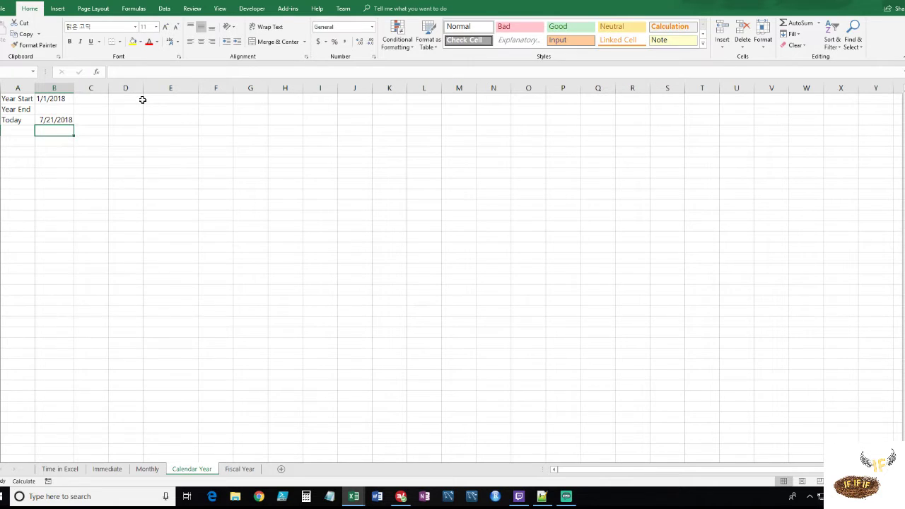
- Change Year Start to ="1/1/" & YEAR(B3), undoing a trial date format
key("Up")
key("Up")
key("Up")
left_click(184, 72)
key("BackSpace")
key("BackSpace")
key("BackSpace")
key("BackSpace")
key("BackSpace")
key("BackSpace")
key("BackSpace")
key("BackSpace")
type(")")
key("Left")
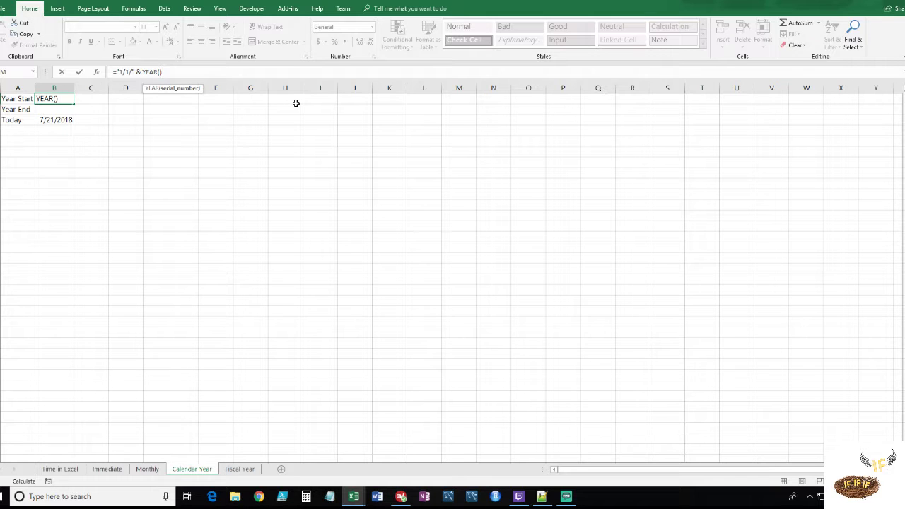
type("B3")
key("Return")
key("Up")
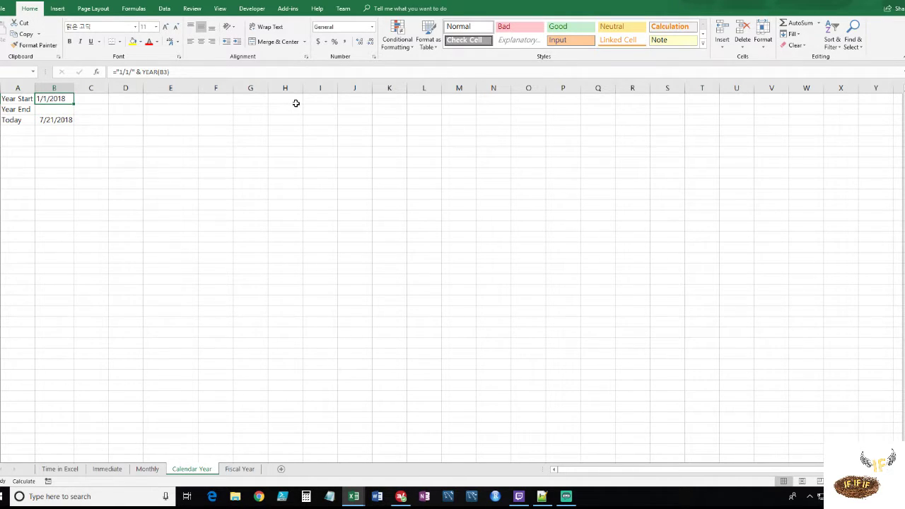
key("ctrl+shift+3")
key("ctrl+z")
left_click(48, 111)
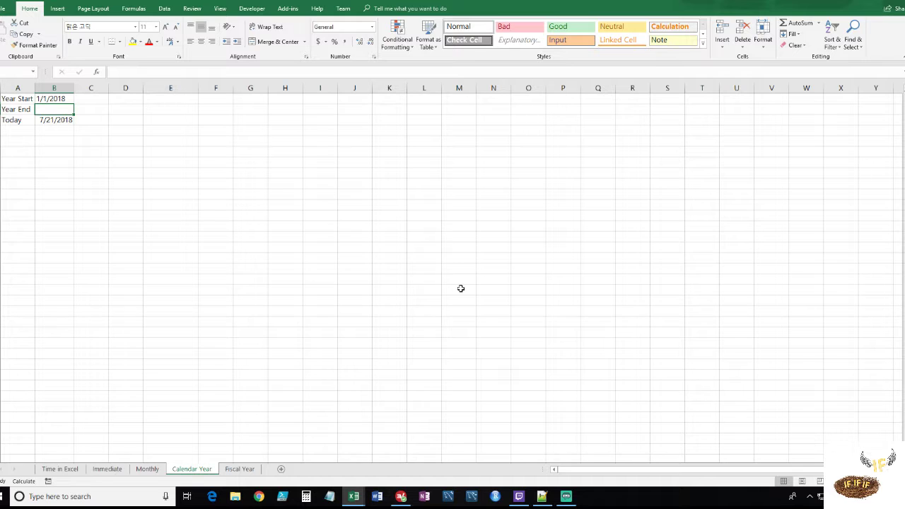
- Cancel a partial Year End entry and recommit the Year Start formula unchanged
type("=\"")
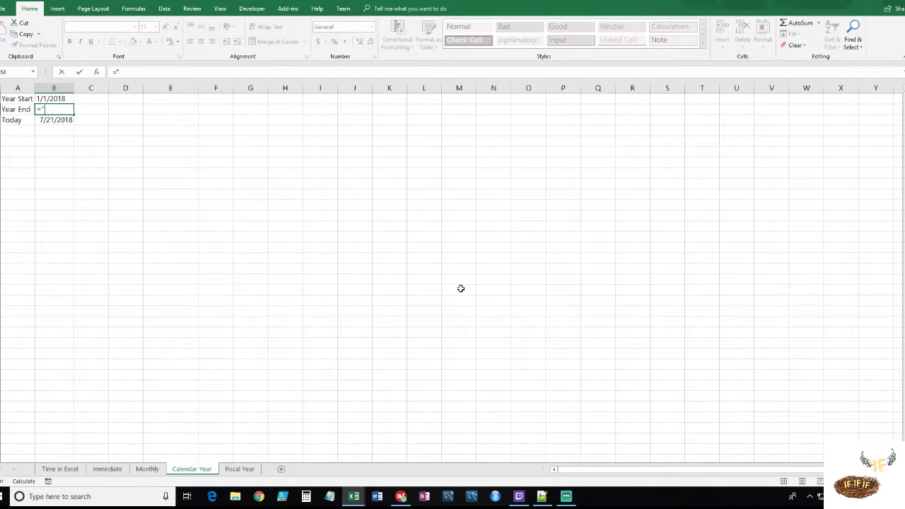
type("1/1/\"&")
key("Left")
key("BackSpace")
key("BackSpace")
key("BackSpace")
key("BackSpace")
key("Escape")
key("Up")
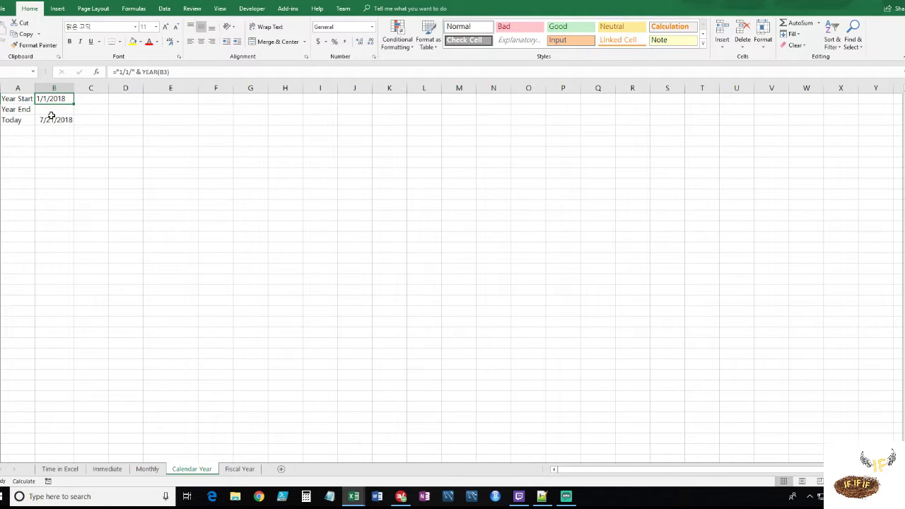
left_click(134, 72)
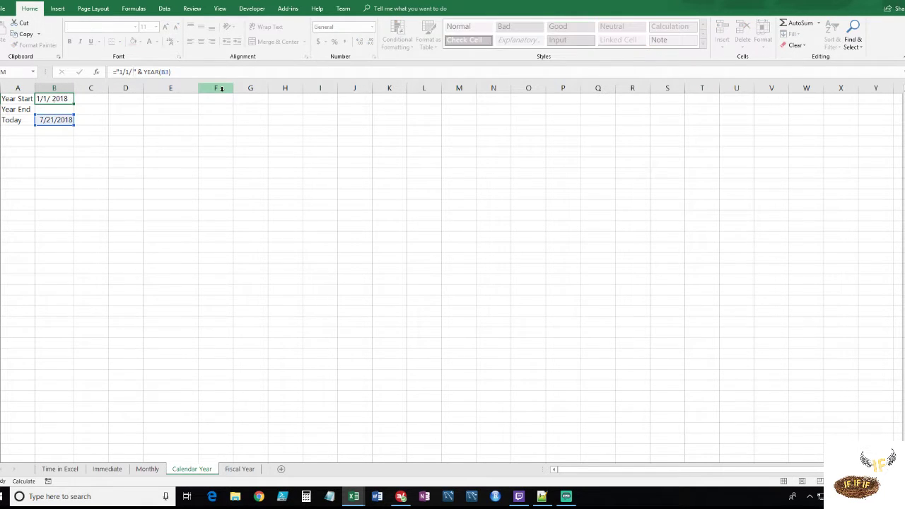
key("Return")
key("Up")
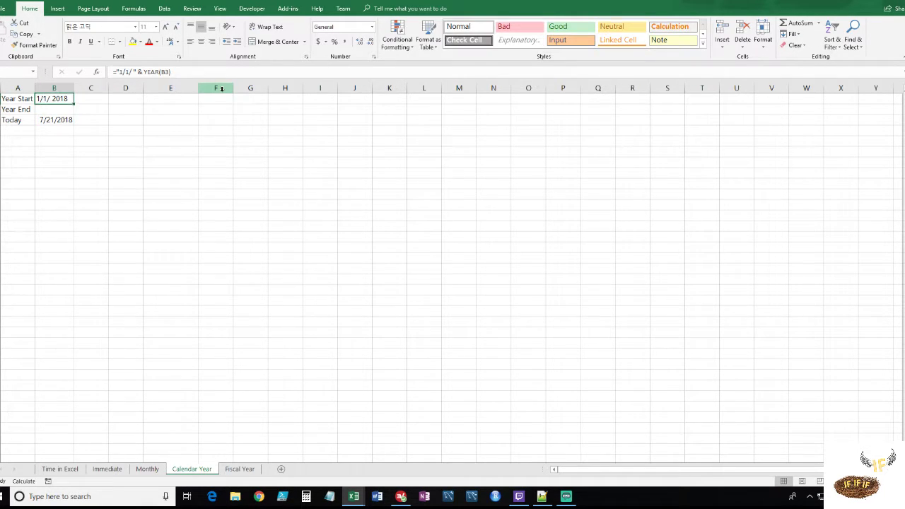
left_click(134, 72)
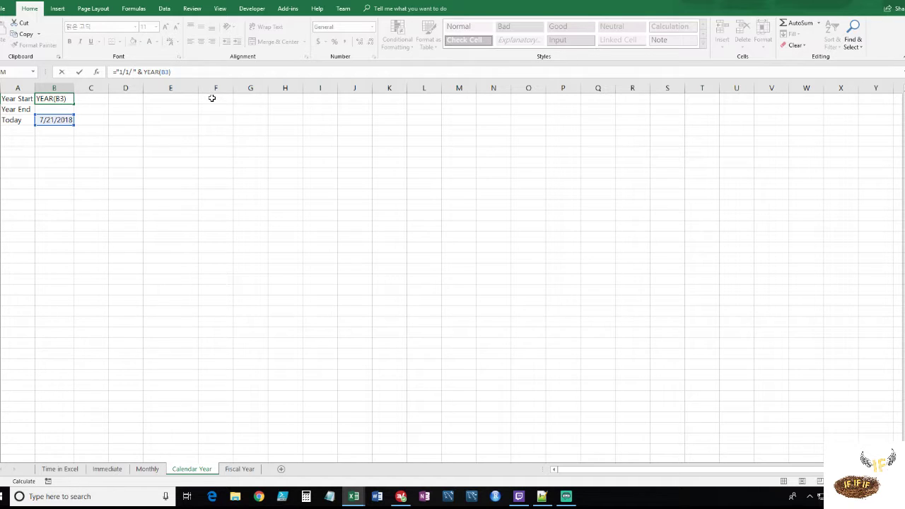
key("Return")
key("Up")
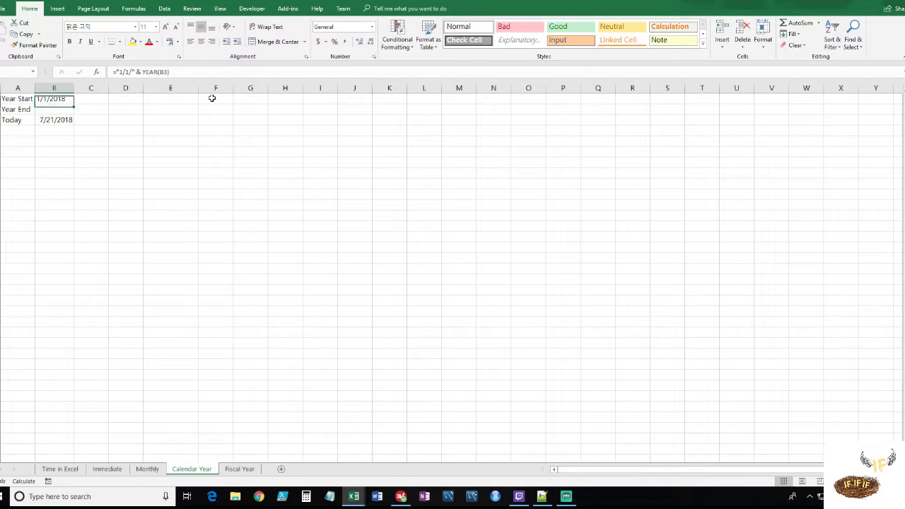
key("Down")
key("Up")
- Lock the Year Start reference to $B$3 and copy that formula into Year End B2
left_click(164, 72)
type("$B$")
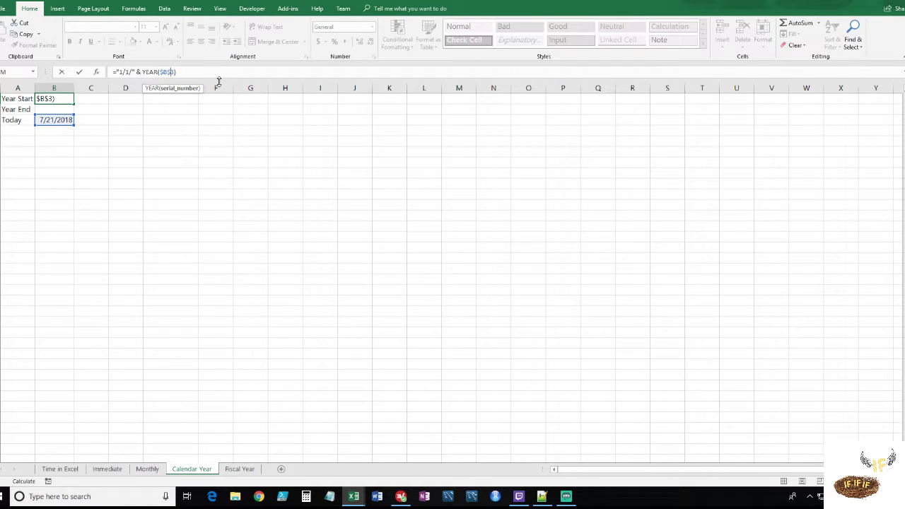
key("ctrl+Return")
key("ctrl+c")
key("Down")
key("ctrl+v")
key("Escape")
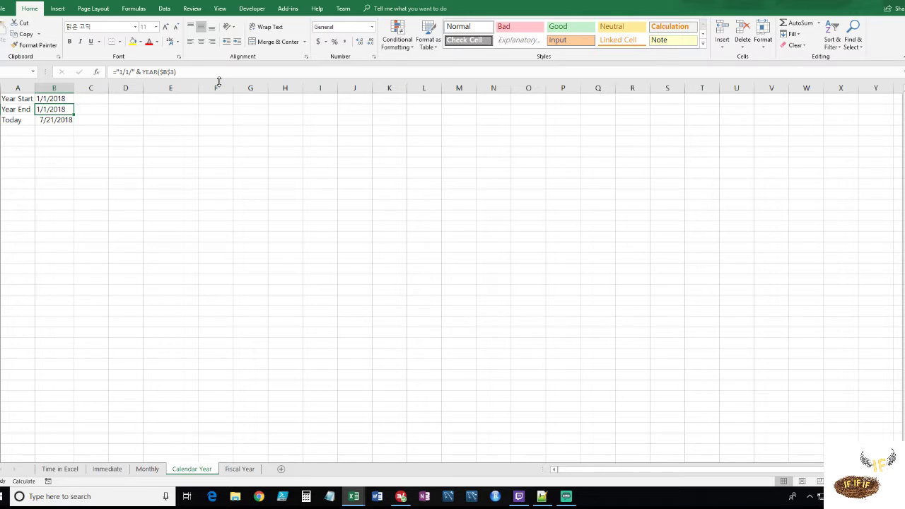
- Edit Year End to ="1/1/" & (YEAR($B$3)+1), showing 1/1/2019
left_click(176, 72)
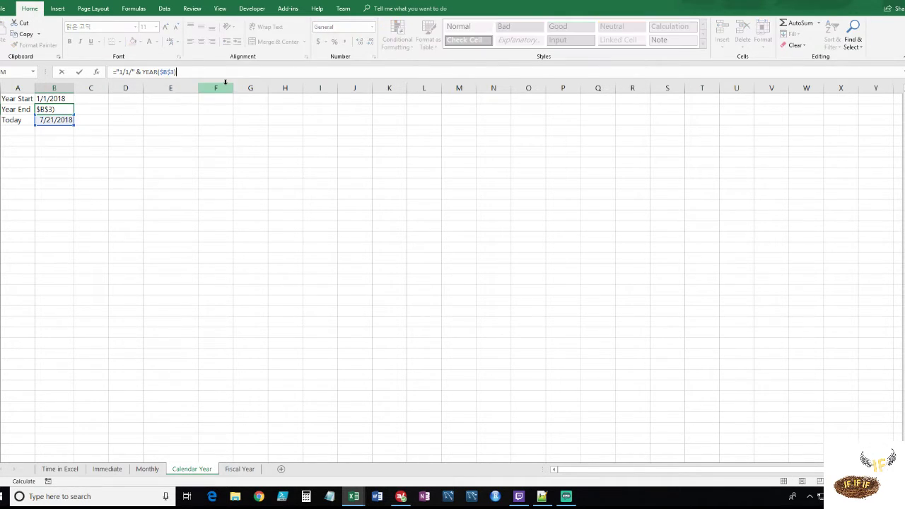
type("+1")
key("ctrl+Return")
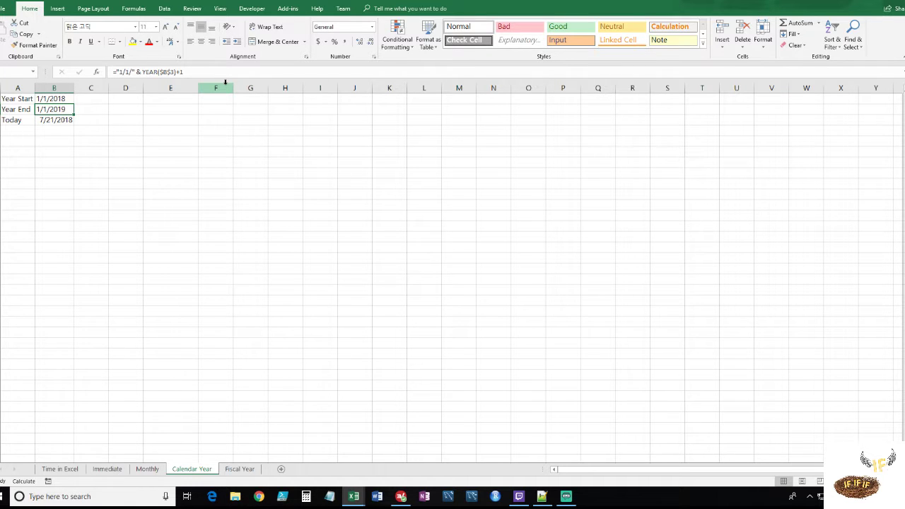
left_click(140, 72)
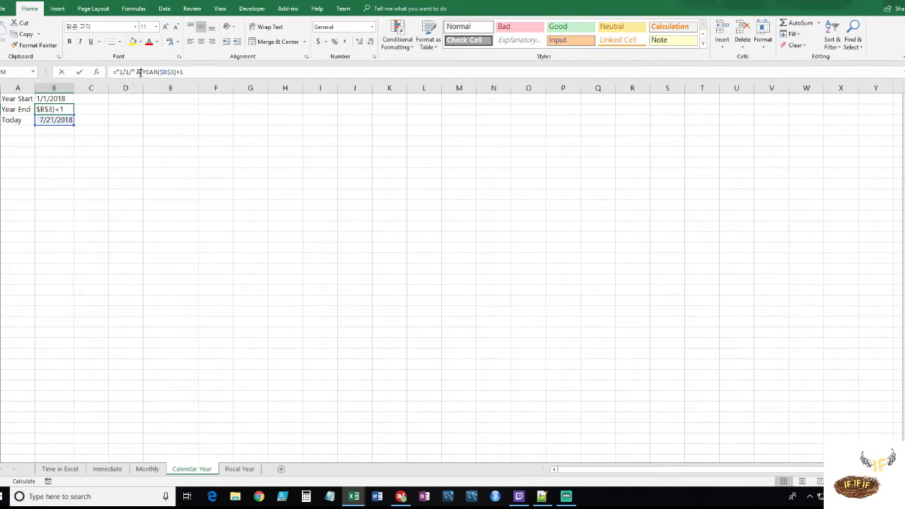
type("(")
key("Right")
key("Right")
key("Right")
key("Right")
key("Right")
key("Right")
key("Right")
key("Right")
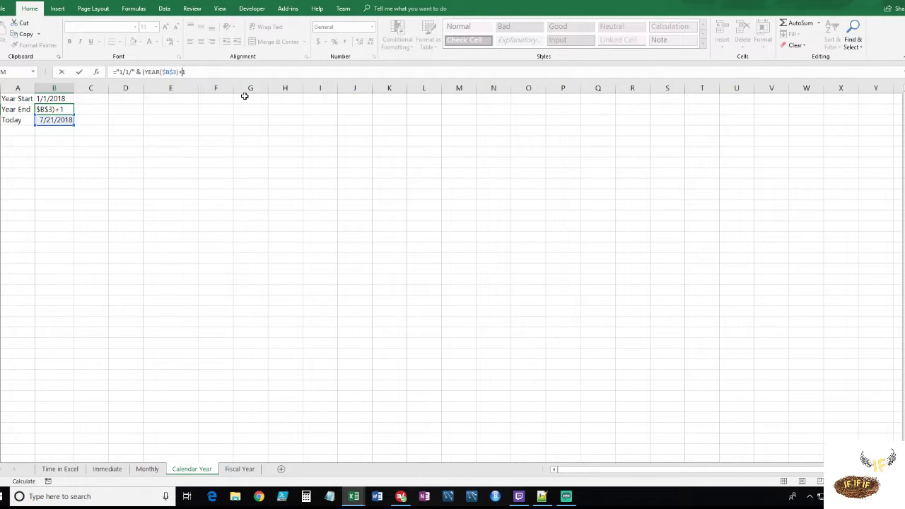
type(")")
key("Return")
- Review the Year Start, Year End and Today formulas
key("Up")
key("Up")
key("Down")
key("Up")
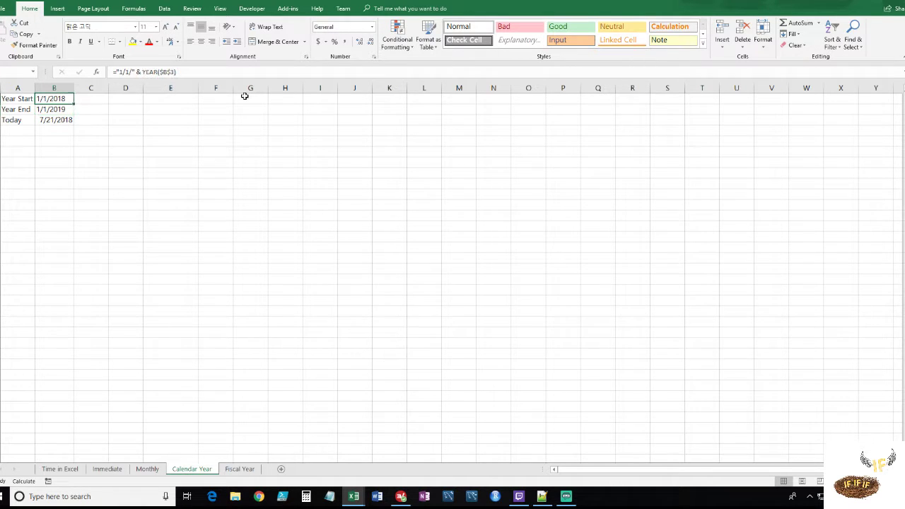
key("Down")
key("Up")
key("Right")
key("Left")
key("Down")
key("Up")
key("Down")
key("Down")
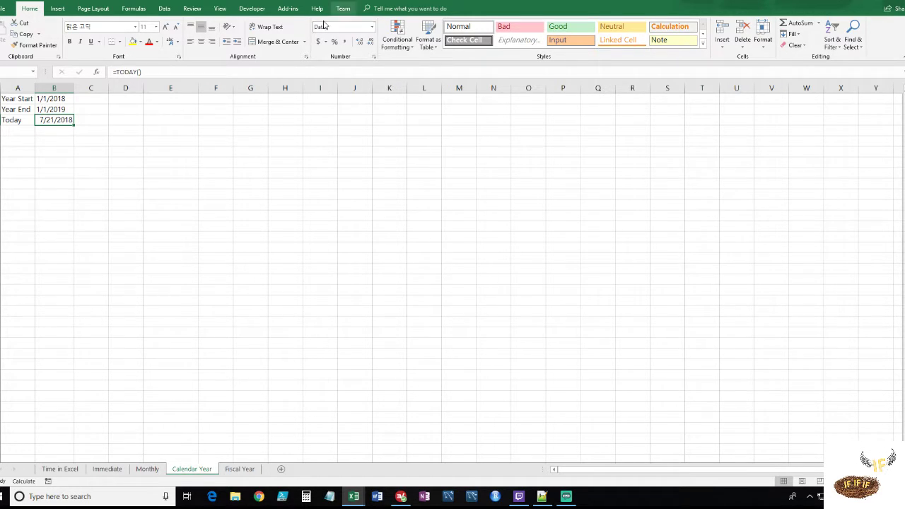
left_click(565, 496)
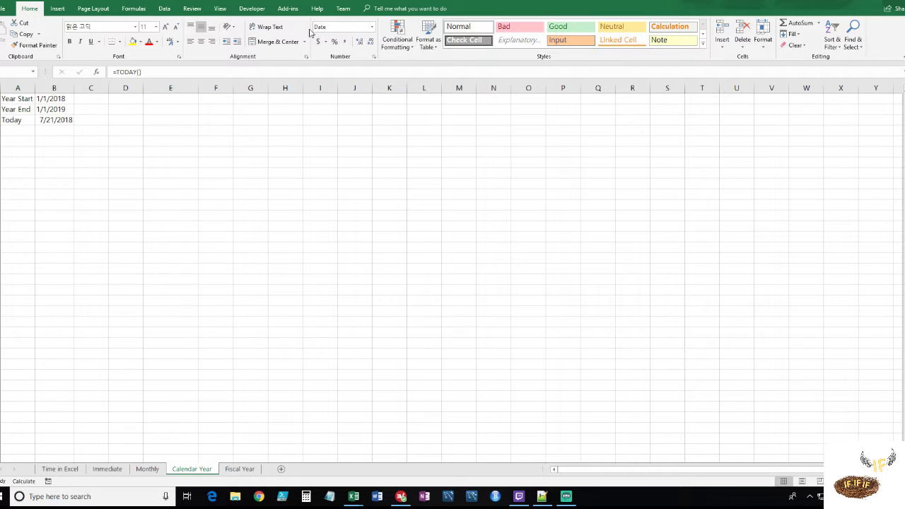
left_click(323, 59)
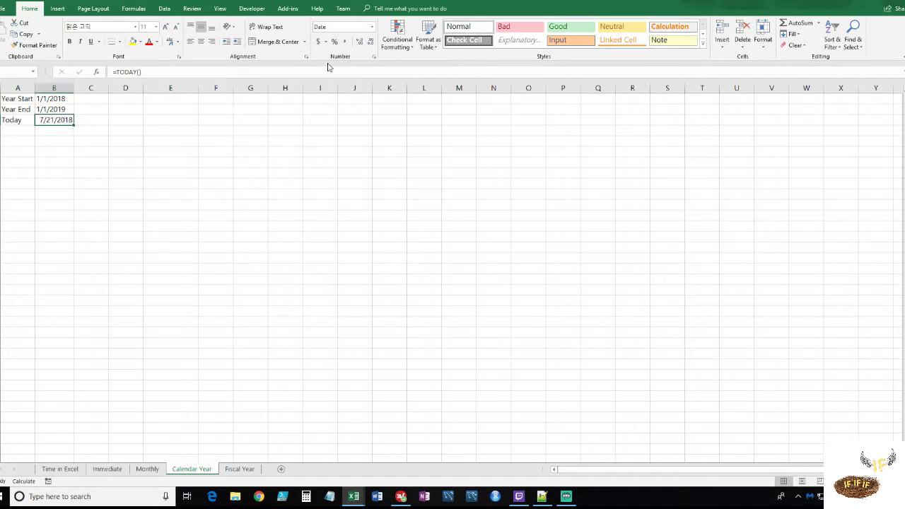
left_click(65, 100)
left_click(73, 109)
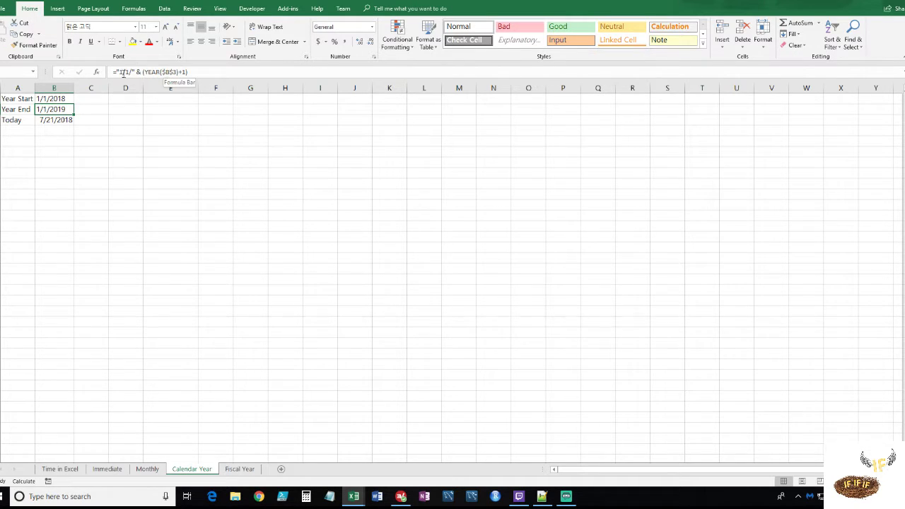
left_click(62, 98)
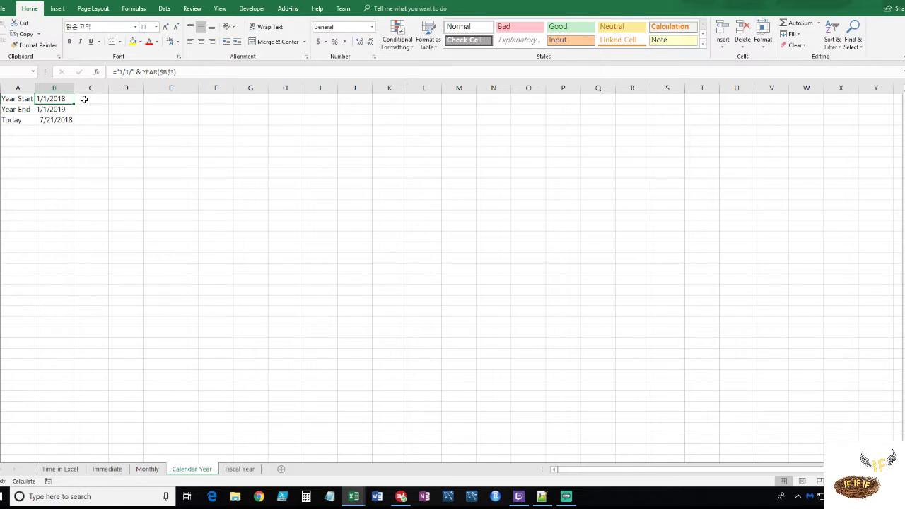
left_click(84, 99)
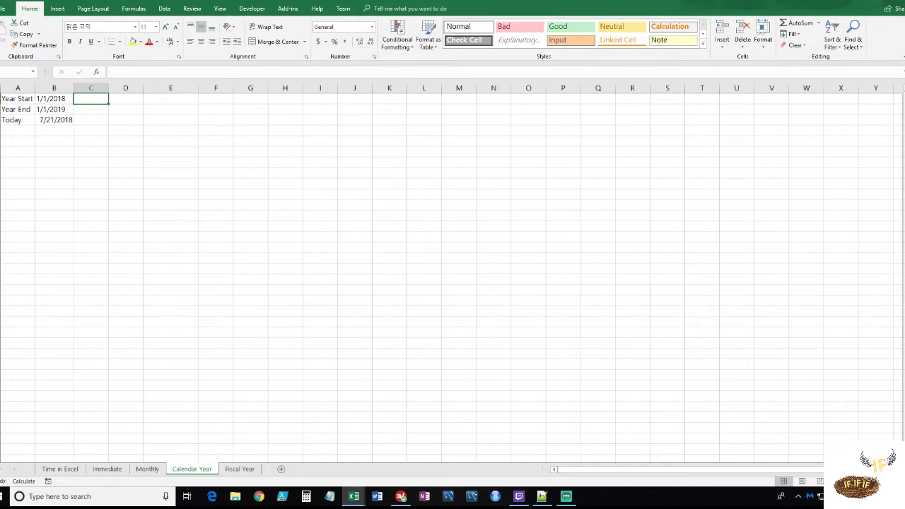
key("ctrl+shift+3")
- Enter =DATEVALUE(B1) in C1 and fill it down to C2, giving 43101 and 43466
key("ctrl+z")
type("=")
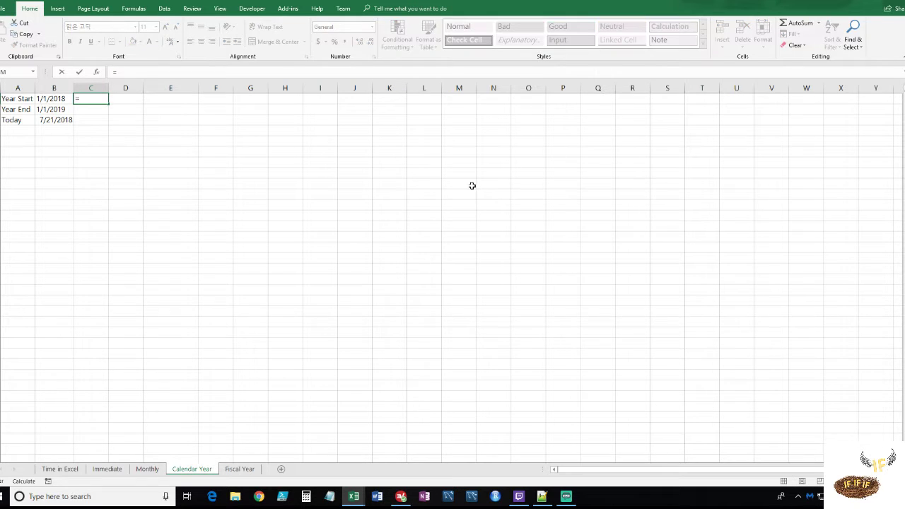
type("DATE")
key("Down")
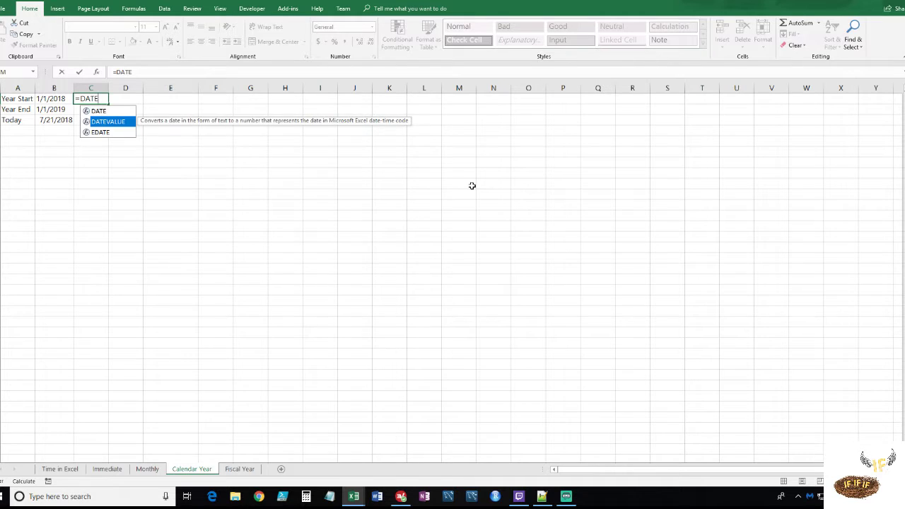
key("Tab")
key("Down")
key("Left")
key("Up")
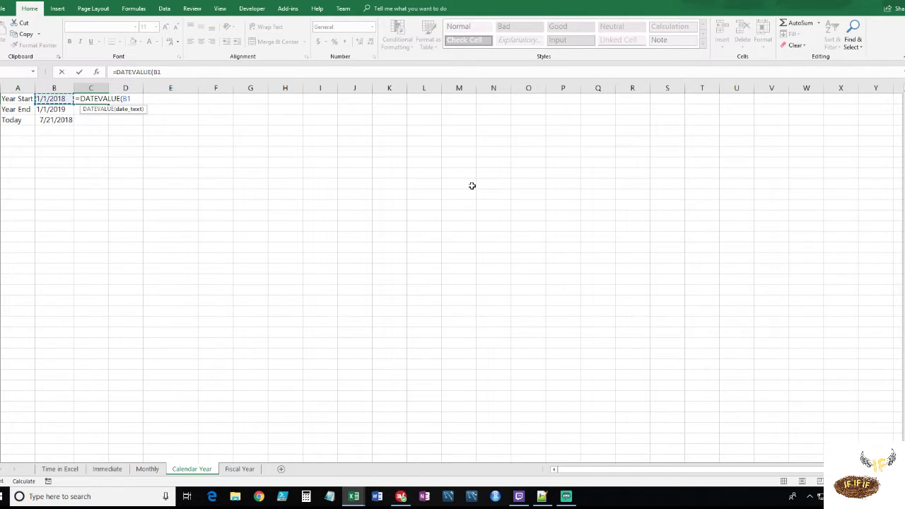
type(")")
key("ctrl+Return")
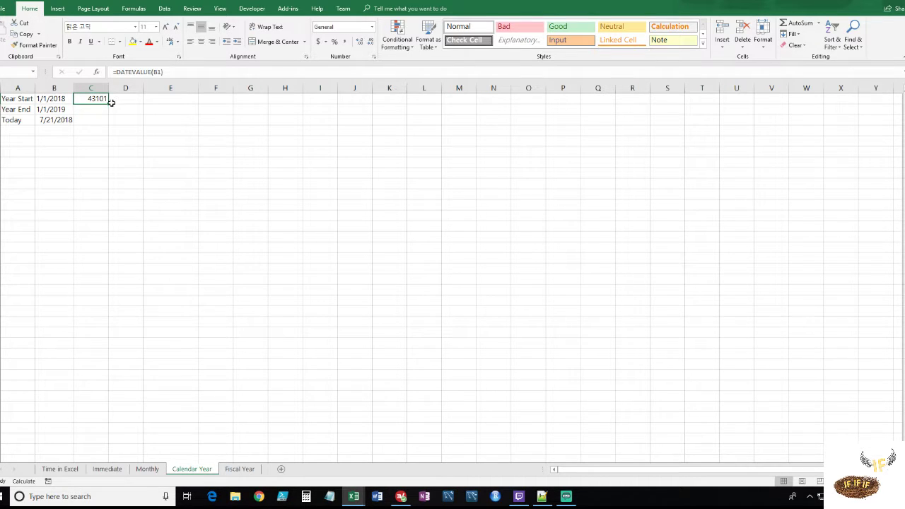
left_click_drag(109, 106, 113, 111)
key("Up")
key("Down")
- Select C1:C2 and bring up Format Cells from the right-click menu
left_click_drag(98, 100, 99, 110)
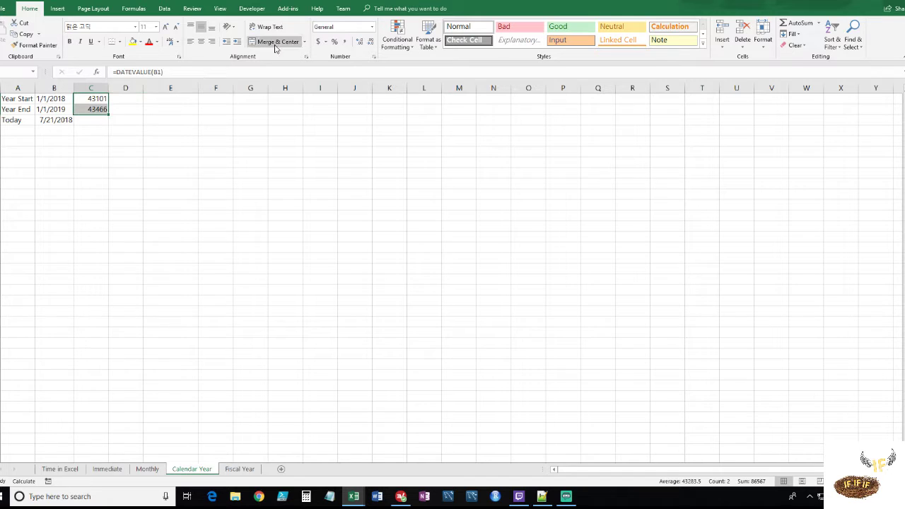
right_click(100, 98)
left_click(145, 259)
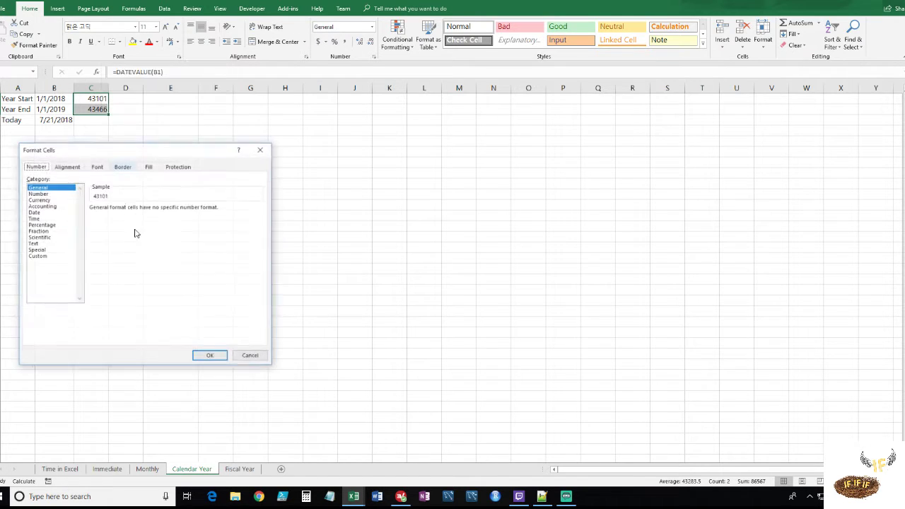
- Apply the 3/14/12 13:30 Date format to C1:C2
left_click(35, 213)
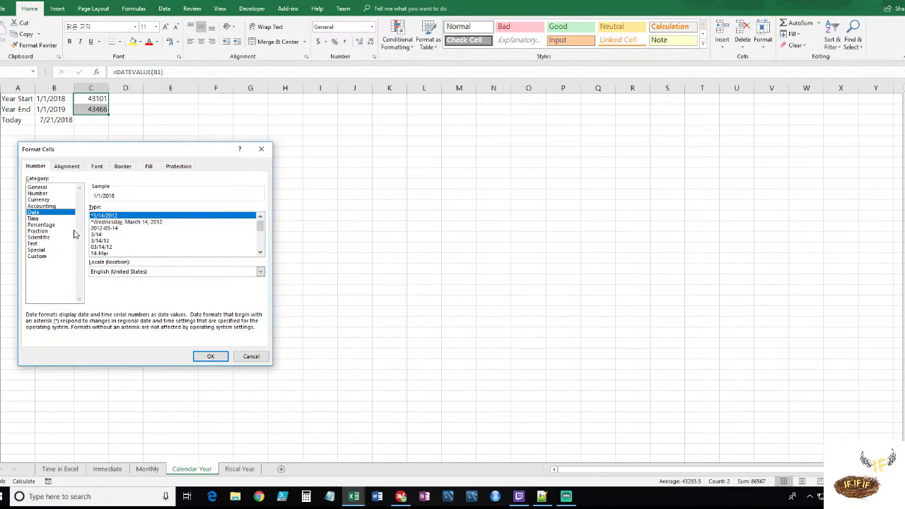
left_click_drag(258, 230, 260, 243)
left_click(125, 228)
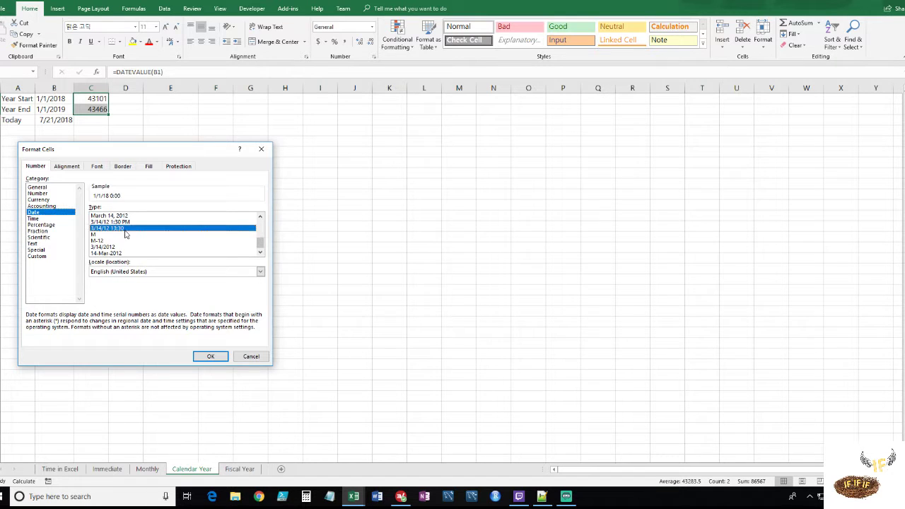
left_click(211, 356)
- Check C1:C2 read 1/1/18 0:00 and 1/1/19 0:00, then clear the Today cell's formula
left_click(178, 193)
left_click(99, 99)
left_click(104, 115)
left_click(106, 97)
left_click_drag(99, 110, 99, 110)
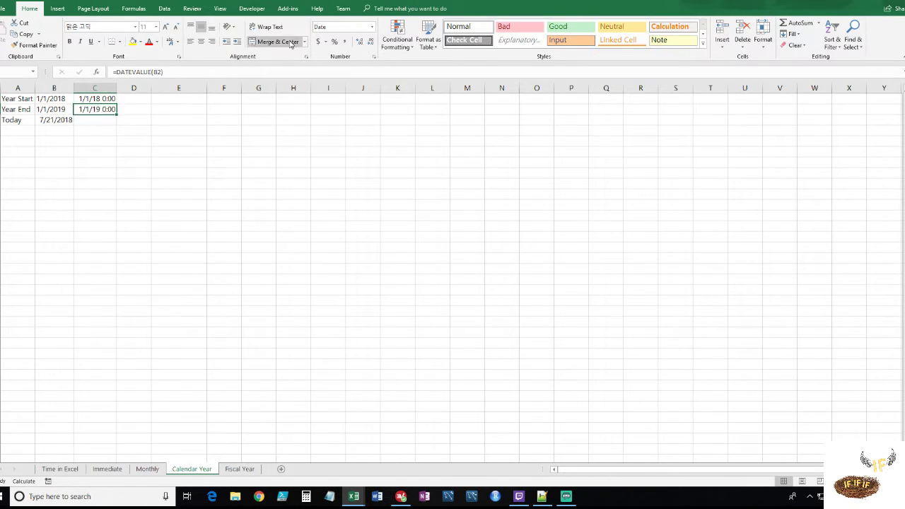
left_click(92, 98)
left_click(174, 137)
left_click_drag(106, 99, 111, 110)
left_click(108, 99)
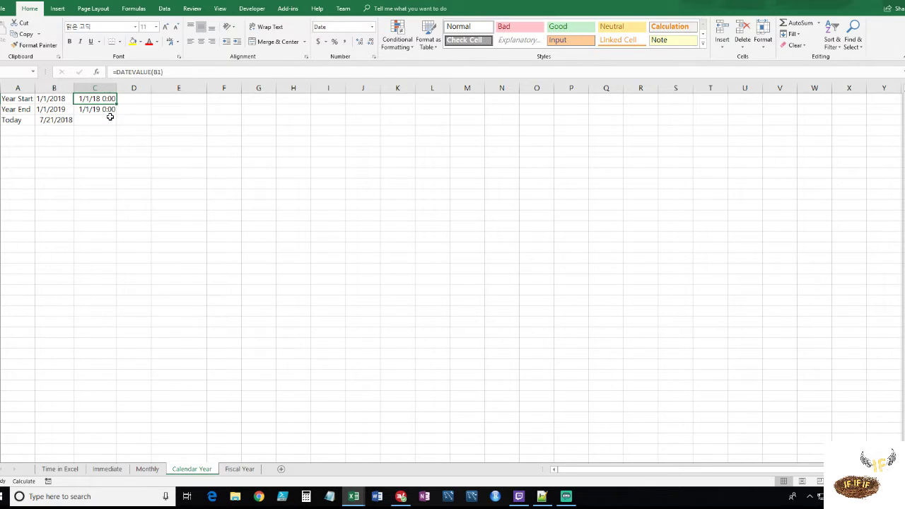
left_click(64, 118)
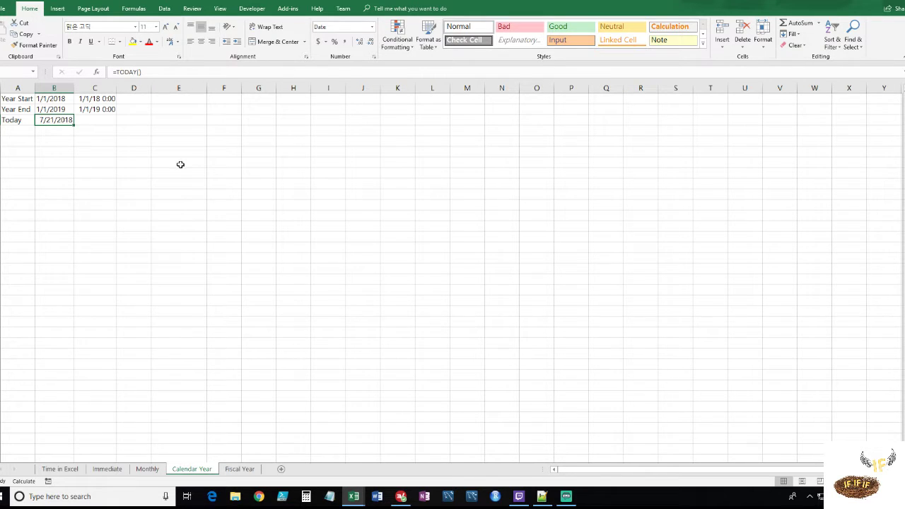
key("Delete")
- Try test dates 8/8/1776 and 8/8/1976 in the Today cell and recalculate
type("8/8/")
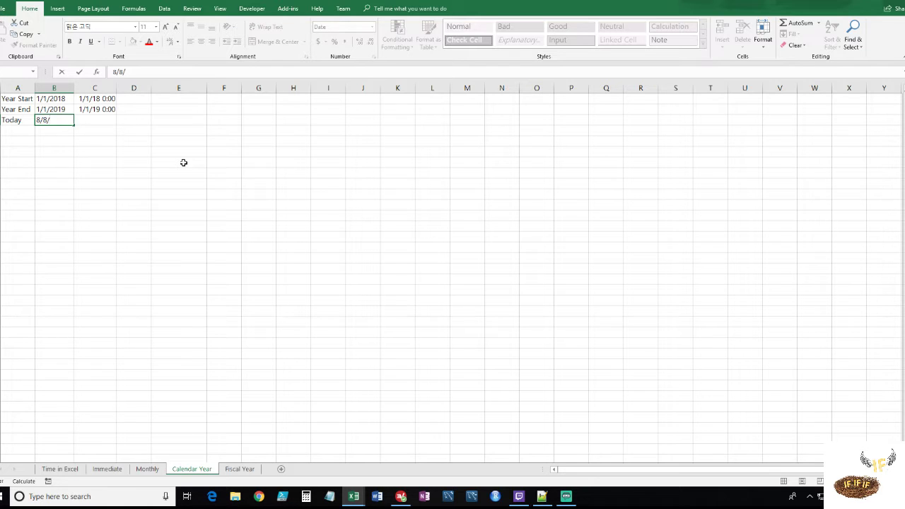
type("1776")
key("Return")
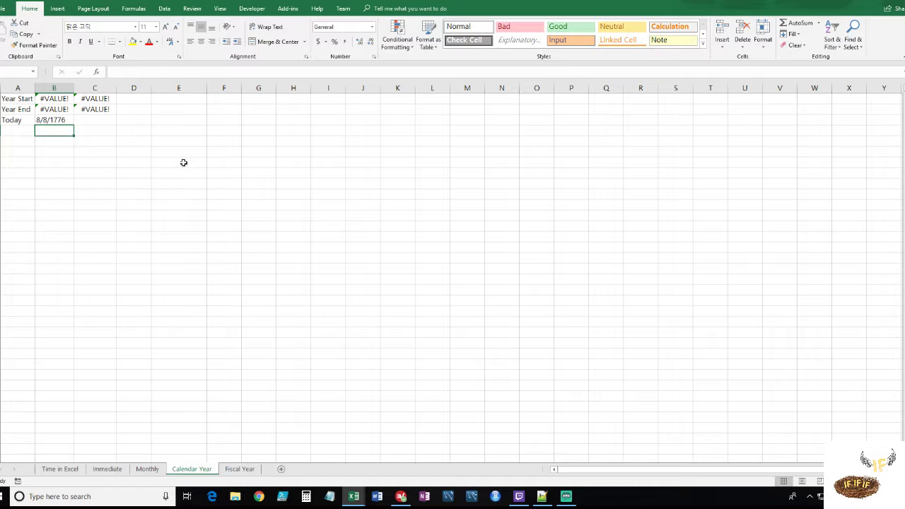
key("Up")
key("Up")
key("Up")
key("F2")
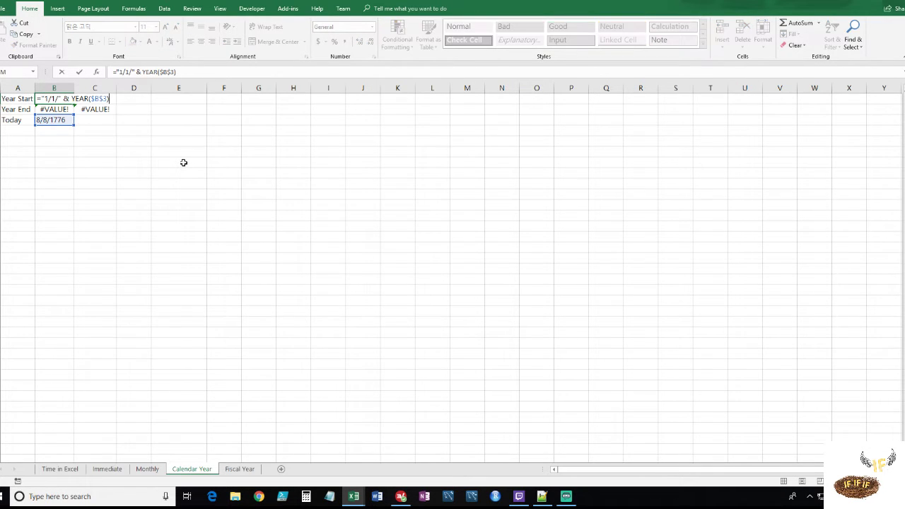
type("\\")
key("Return")
key("Down")
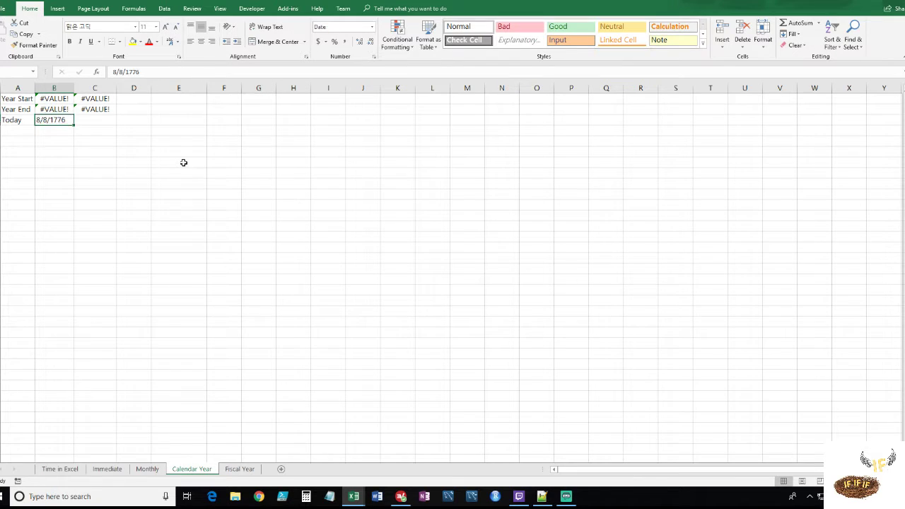
key("F2")
key("BackSpace")
type("9")
key("Return")
key("Up")
key("Up")
key("Up")
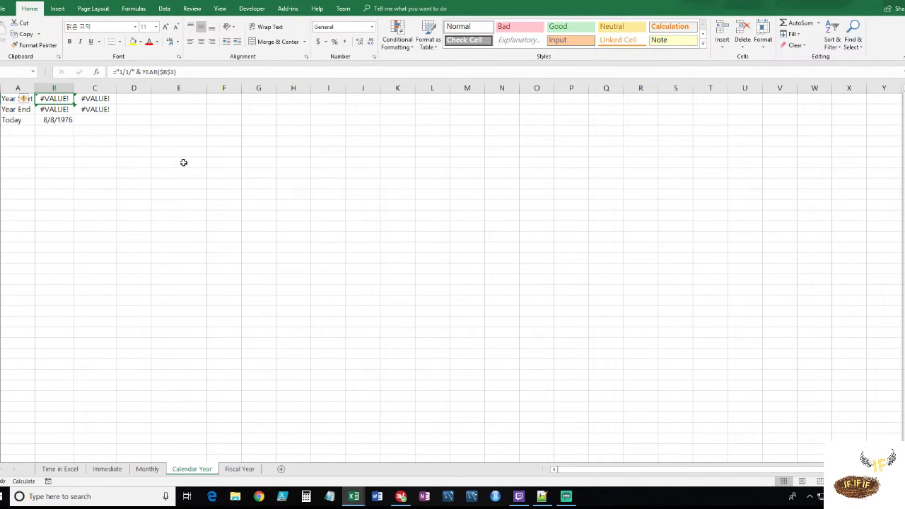
key("F9")
- Review the Year Start and Year End conversions in C1:C2
key("Down")
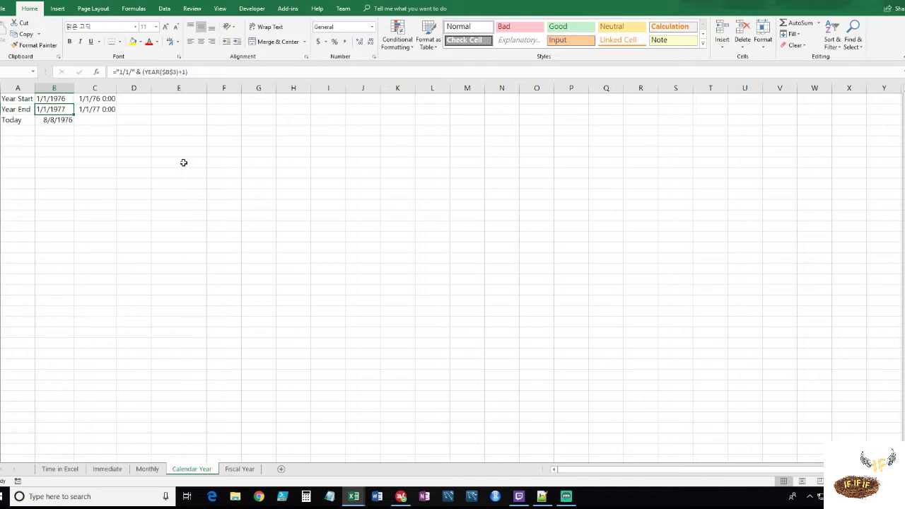
key("Up")
key("Right")
key("Down")
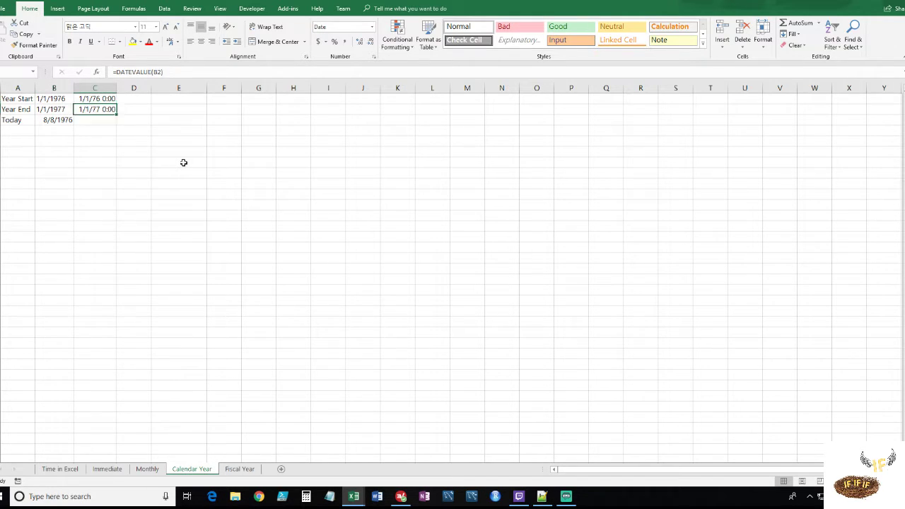
key("Down")
key("Left")
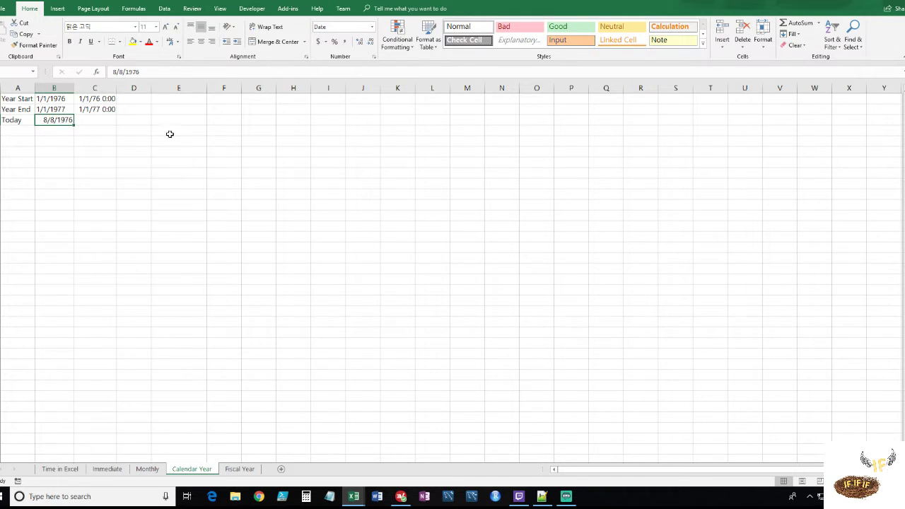
left_click(106, 99)
left_click(103, 109)
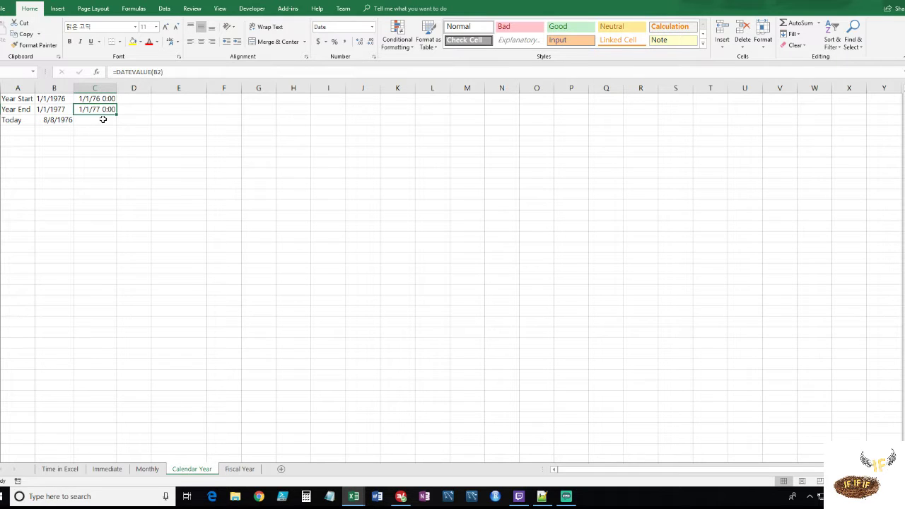
left_click(56, 121)
left_click(101, 101)
left_click_drag(101, 110, 99, 100)
left_click(92, 121)
left_click(67, 118)
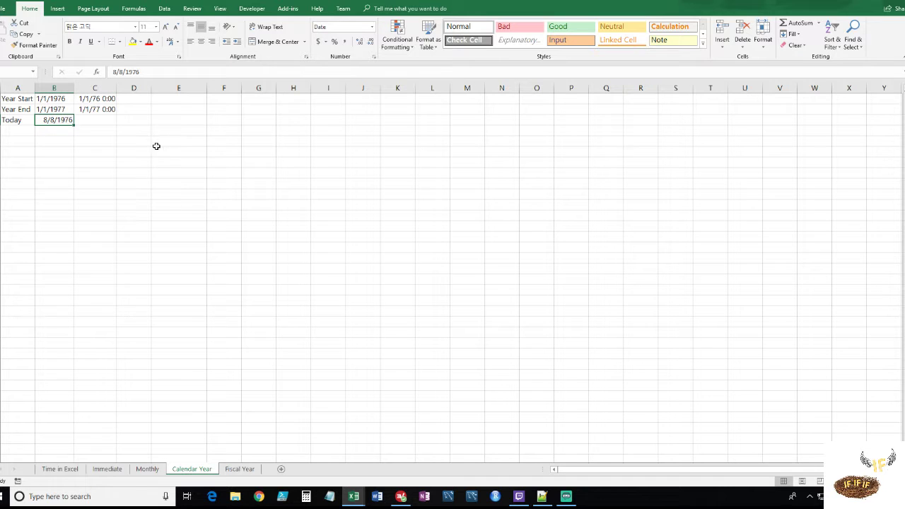
- Change Today to 8/8/2055 and recalculate, giving 1/1/55 0:00 and 1/1/56 0:00
key("F2")
key("BackSpace")
key("BackSpace")
key("BackSpace")
key("BackSpace")
type("2055")
key("Return")
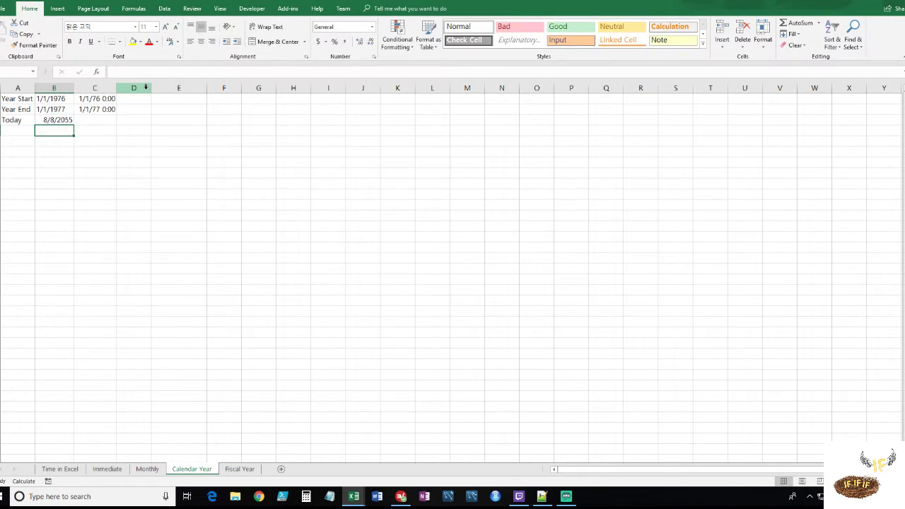
key("F9")
key("Up")
key("Up")
key("Up")
key("Right")
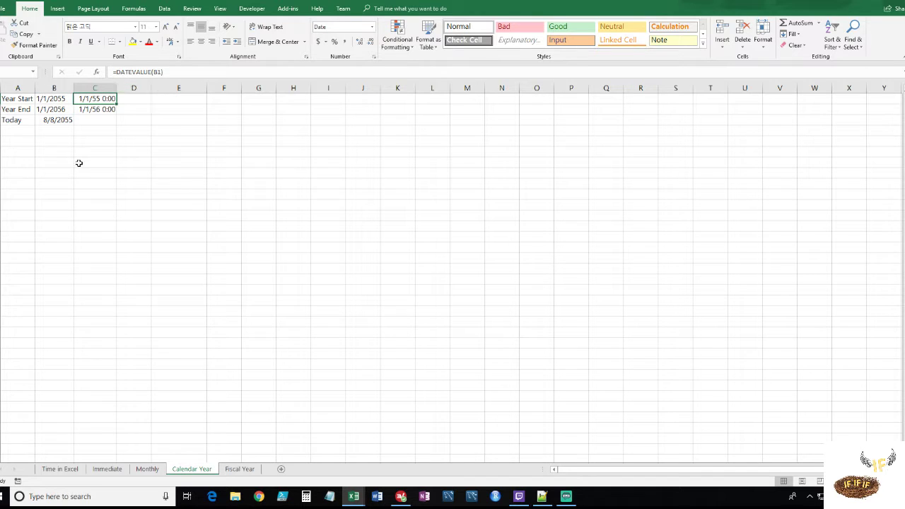
left_click(134, 140)
left_click(178, 236)
left_click(257, 173)
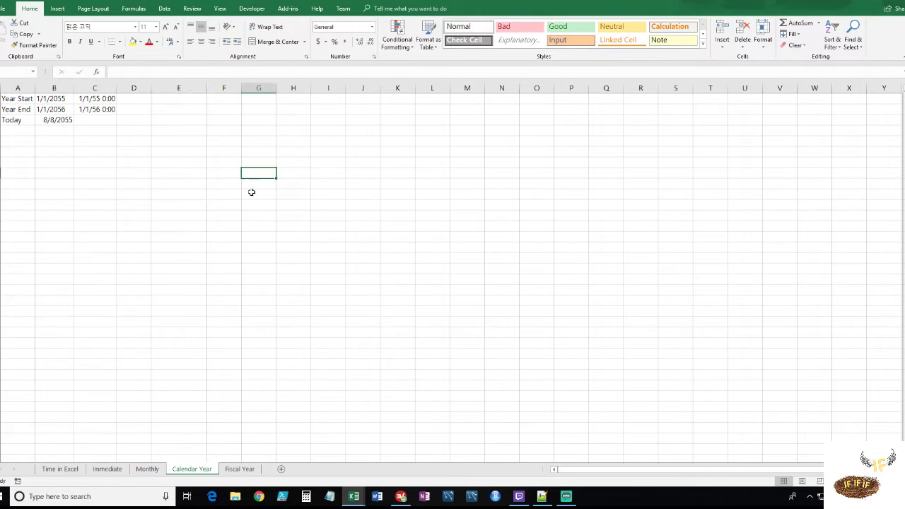
- Open the Fiscal Year worksheet from the sheet tabs
left_click(674, 237)
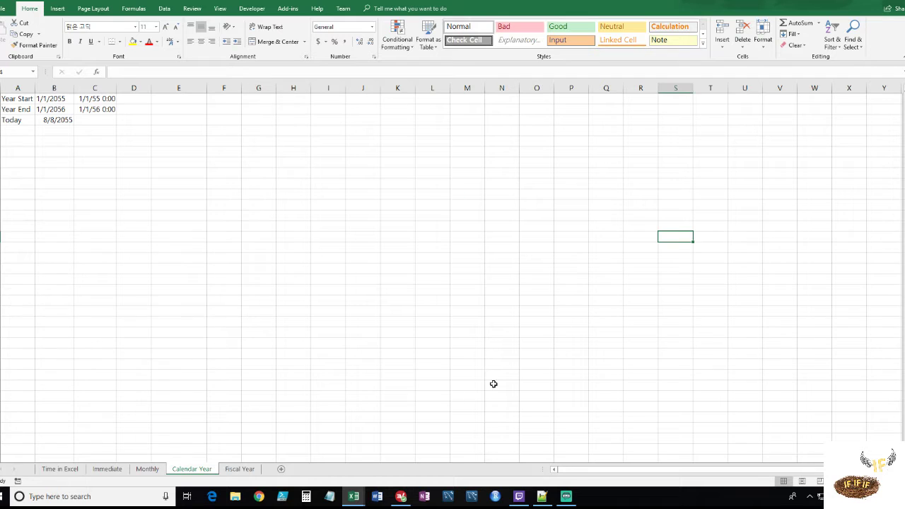
left_click(239, 468)
left_click(136, 217)
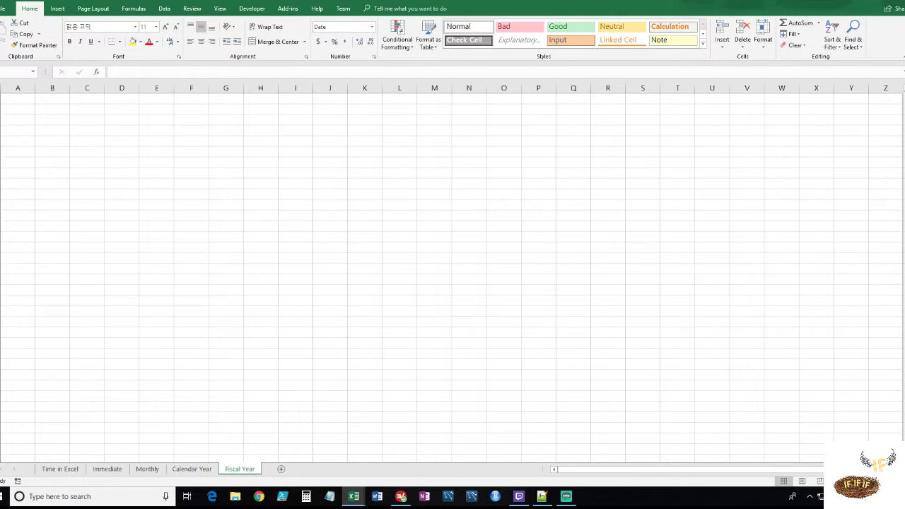
- Label cells A1:A3 on the Fiscal Year sheet FY Start, FY End and Today
left_click(30, 102)
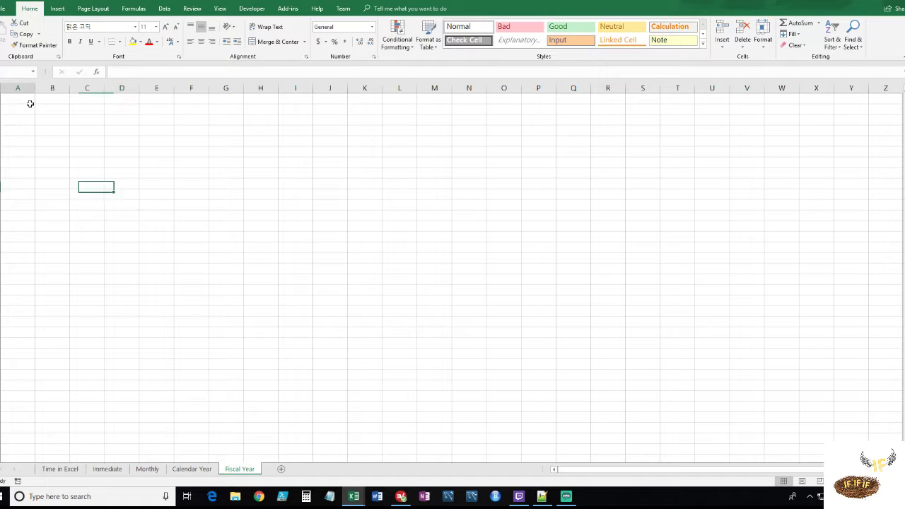
type("FY Start")
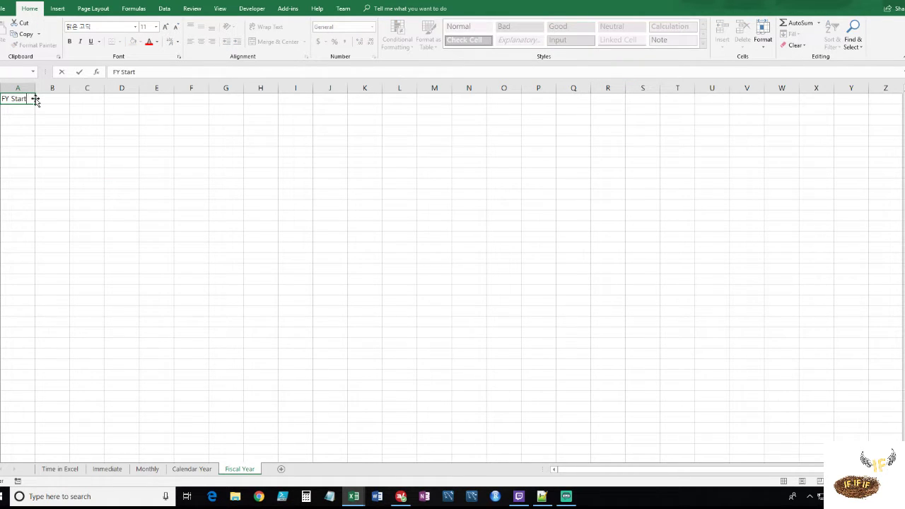
key("Return")
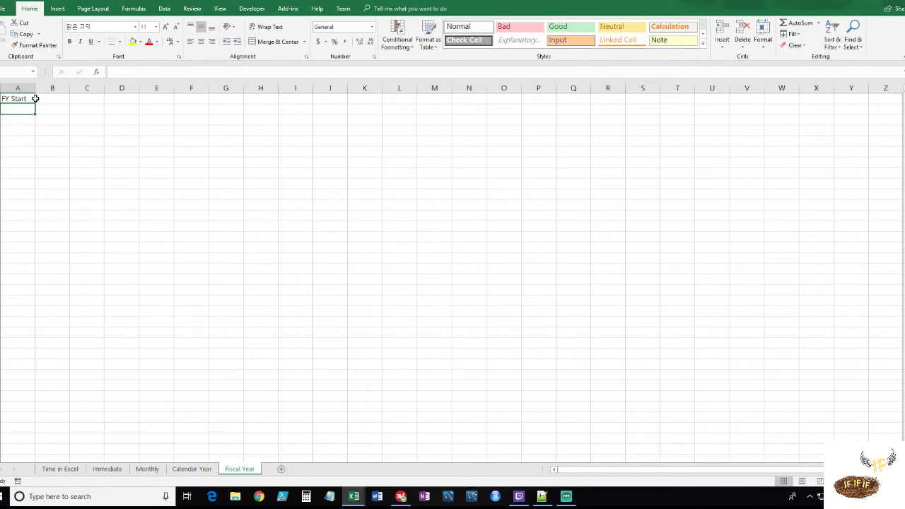
type("FY End")
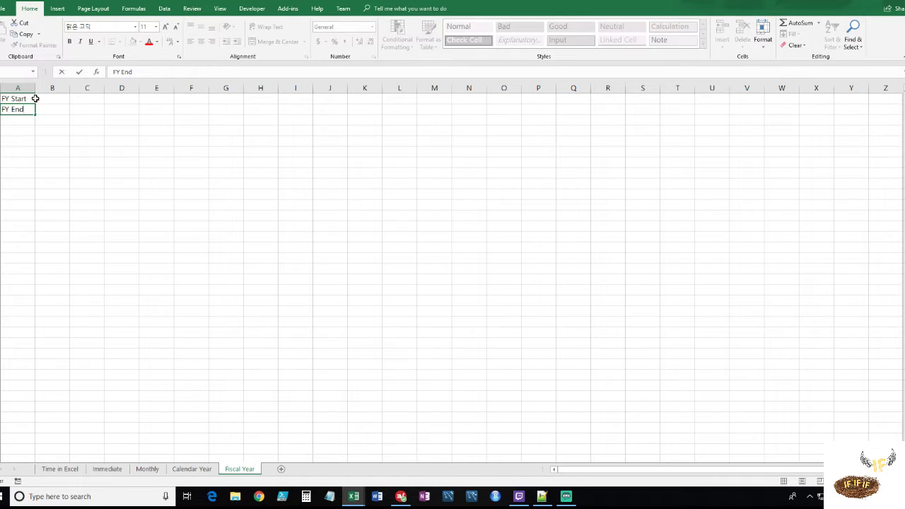
key("Return")
type("Today")
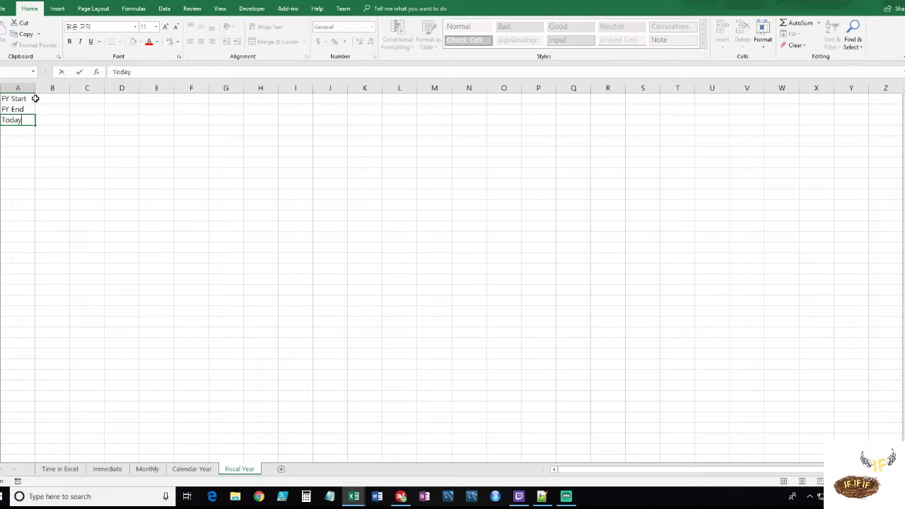
key("Return")
- Add the note 'Company FY starts August 1' in cell E1
left_click(37, 98)
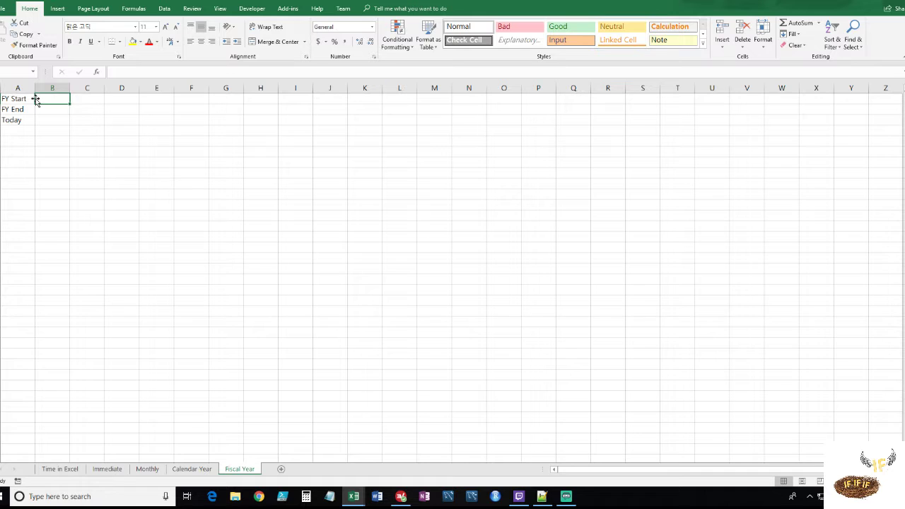
key("Right")
key("Right")
key("Right")
type("Company")
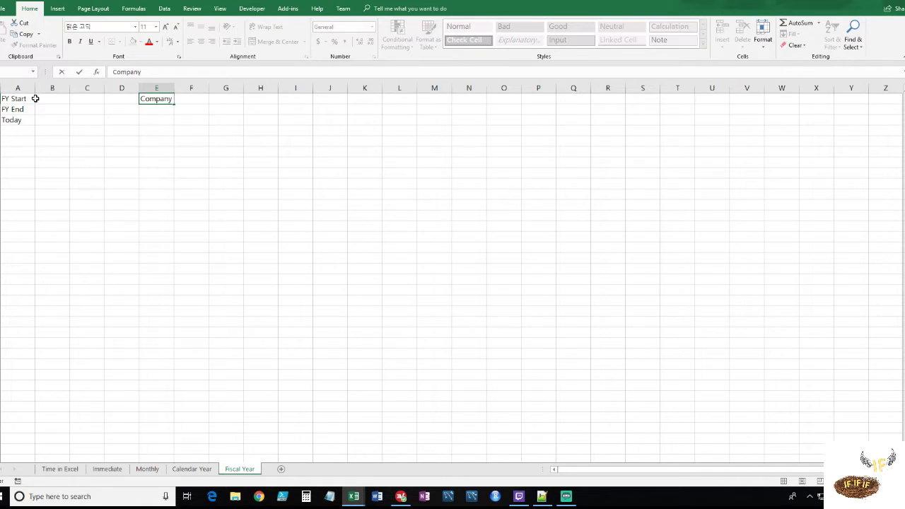
type(" FY starts August 1")
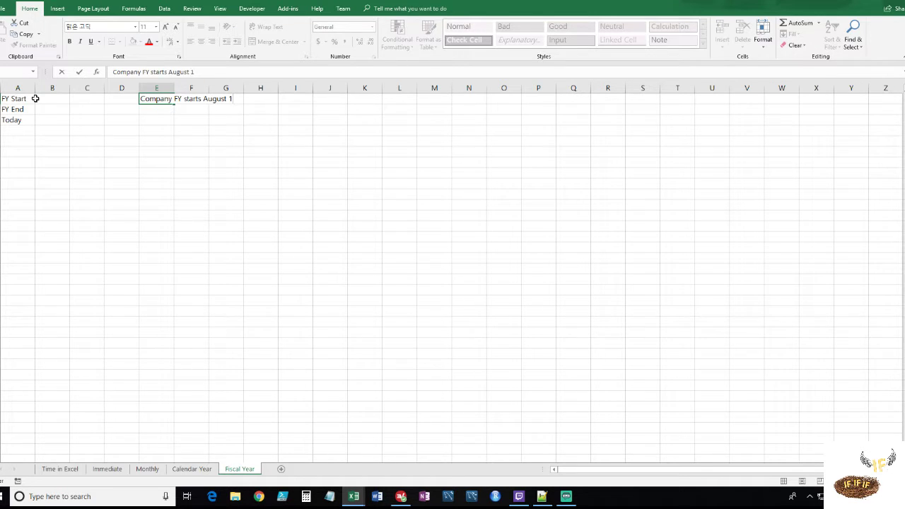
key("ctrl+Return")
key("Left")
key("Right")
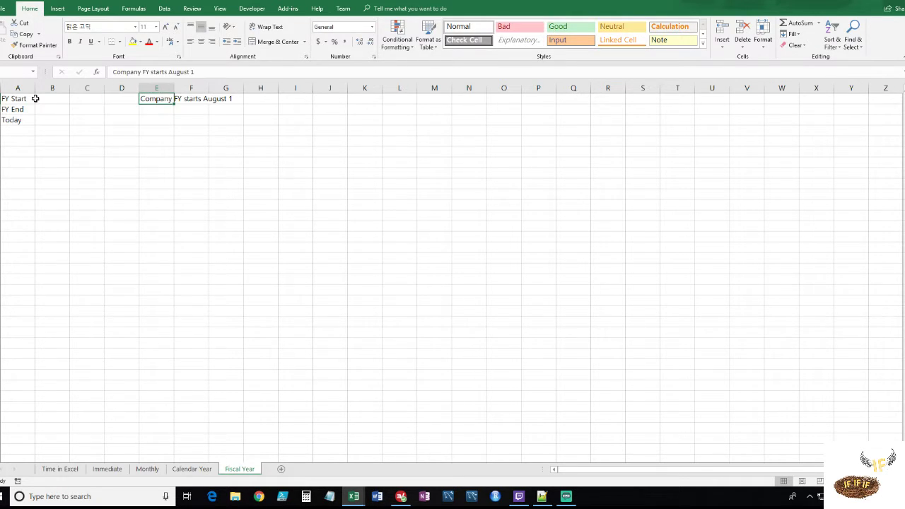
key("Right")
key("Right")
key("Left")
key("Left")
key("Left")
key("Left")
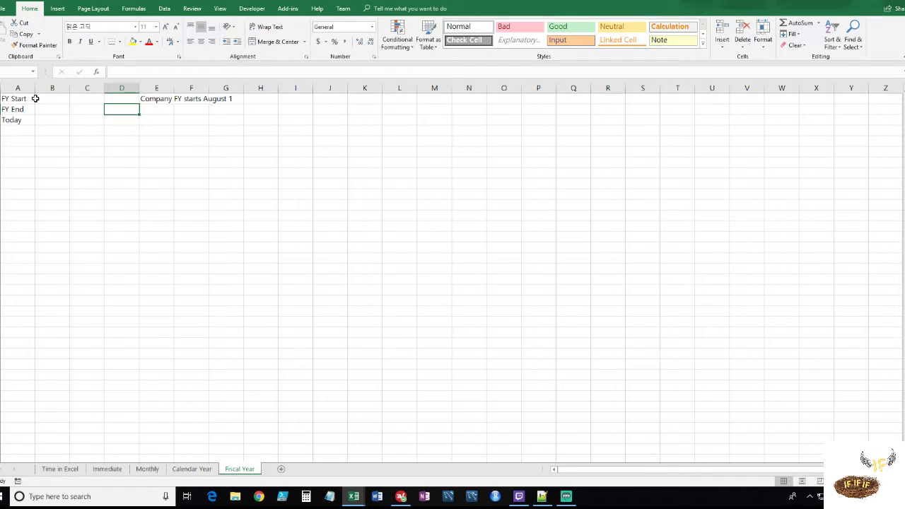
key("Left")
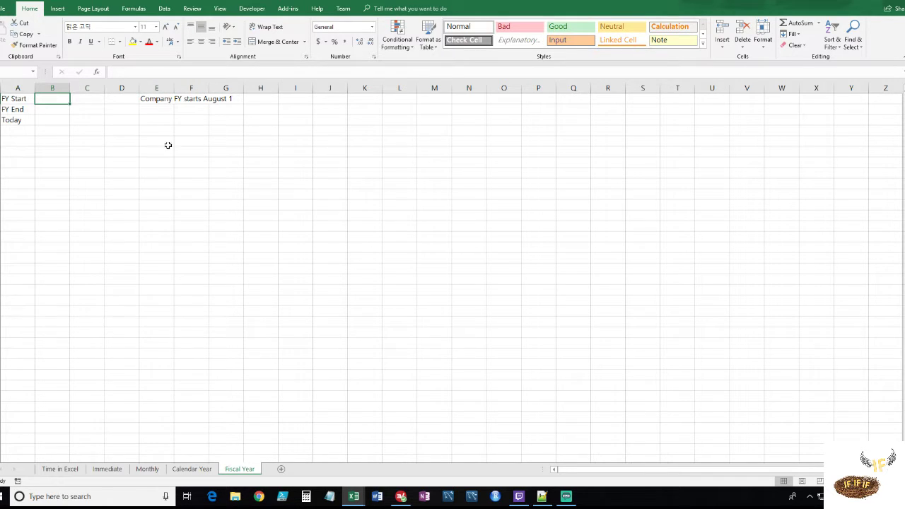
left_click(311, 226)
left_click(355, 182)
left_click(311, 184)
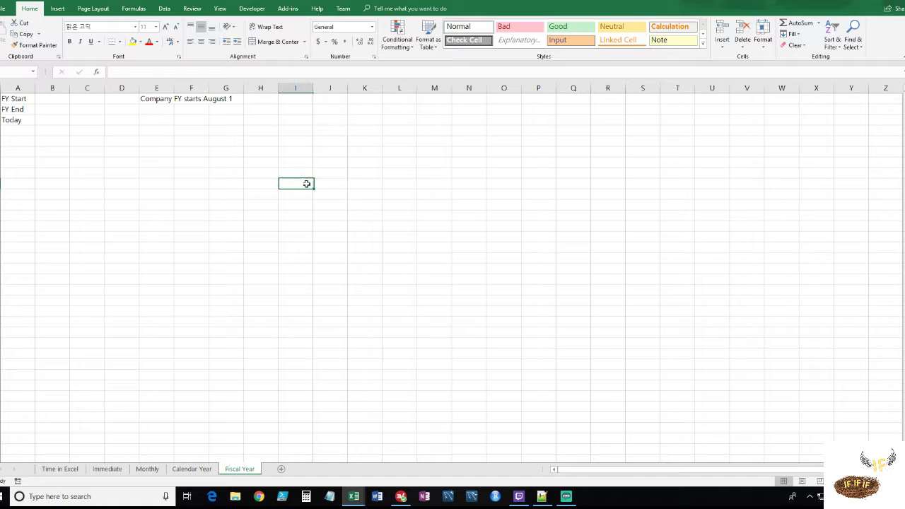
left_click(226, 204)
left_click(233, 178)
left_click(262, 183)
left_click(60, 102)
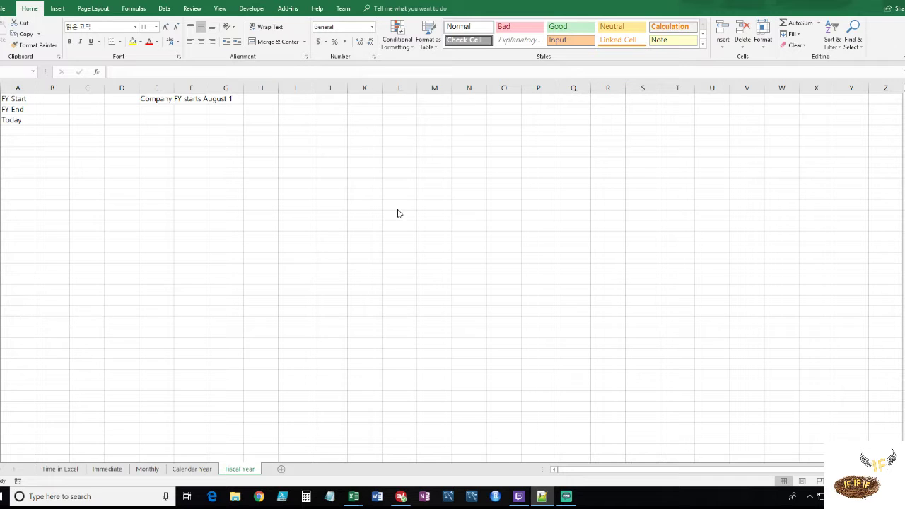
key("alt+Tab")
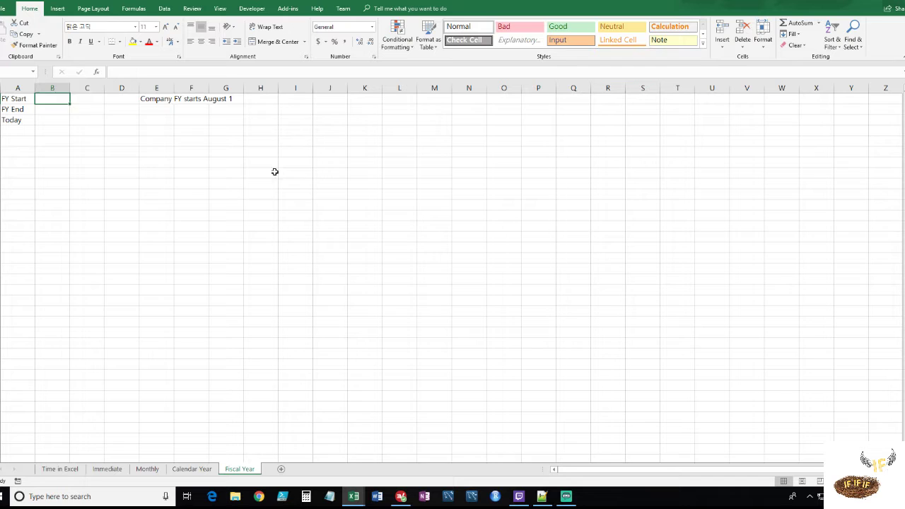
left_click(191, 162)
left_click(56, 99)
left_click(27, 96)
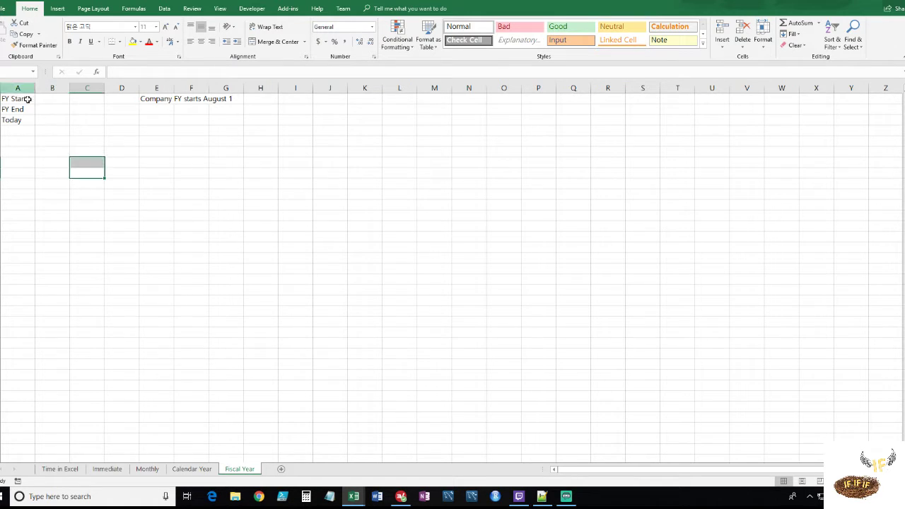
left_click(40, 102)
left_click(50, 109)
left_click(52, 101)
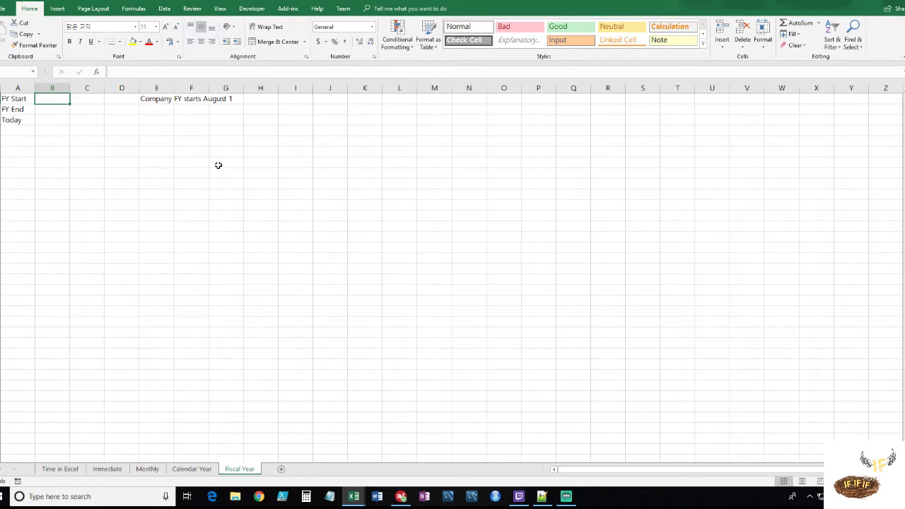
left_click(62, 110)
left_click(55, 101)
key("F10")
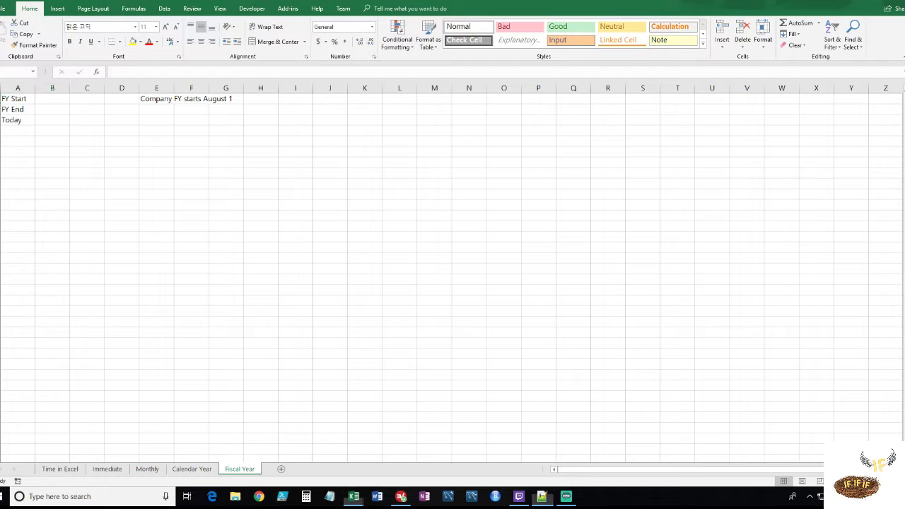
key("alt+Tab")
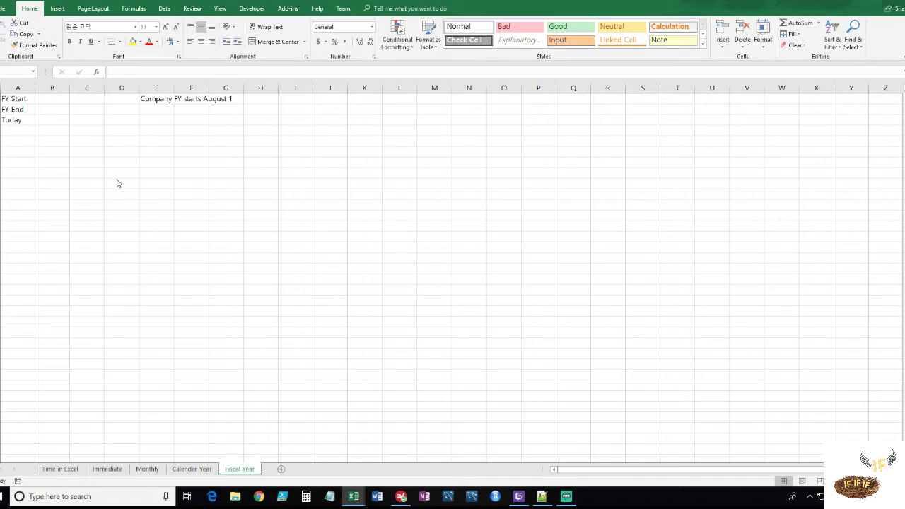
left_click(48, 123)
- Enter =TODAY() in B3 so it shows 7/21/2018 beside the Today label
type("=today")
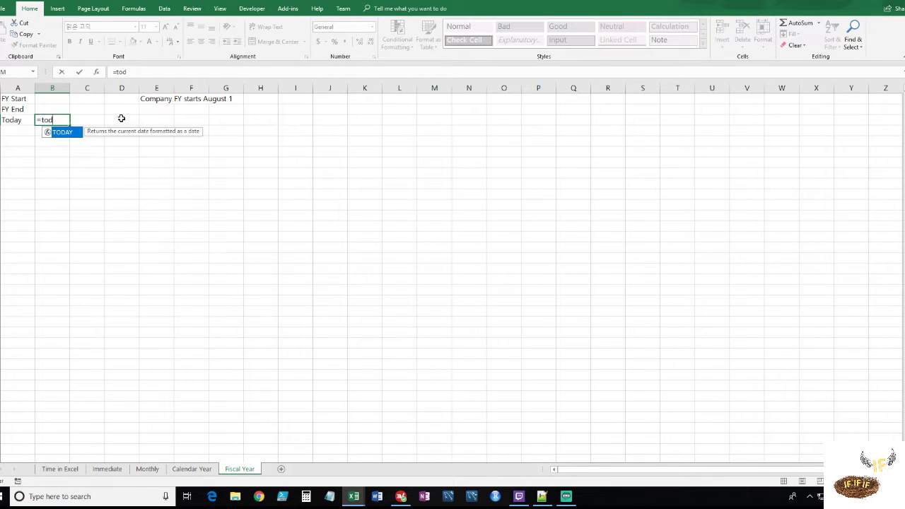
key("Tab")
type("(")
key("BackSpace")
key("BackSpace")
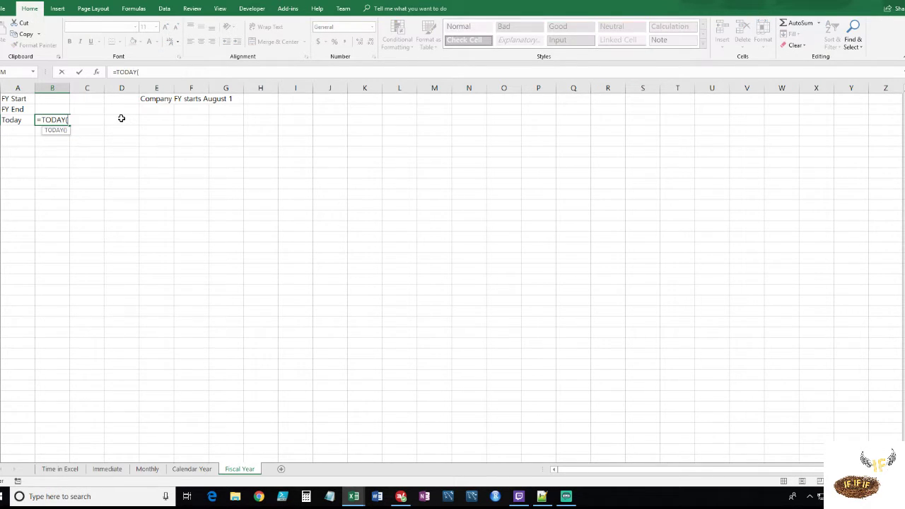
key("Return")
- Begin an =IF formula in B1 for the FY Start value
key("Up")
key("Up")
key("Down")
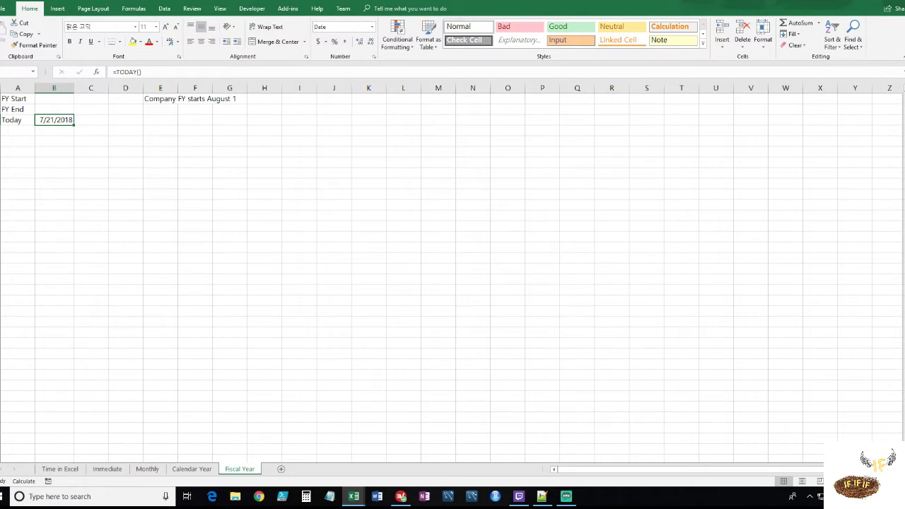
left_click(62, 99)
type("=")
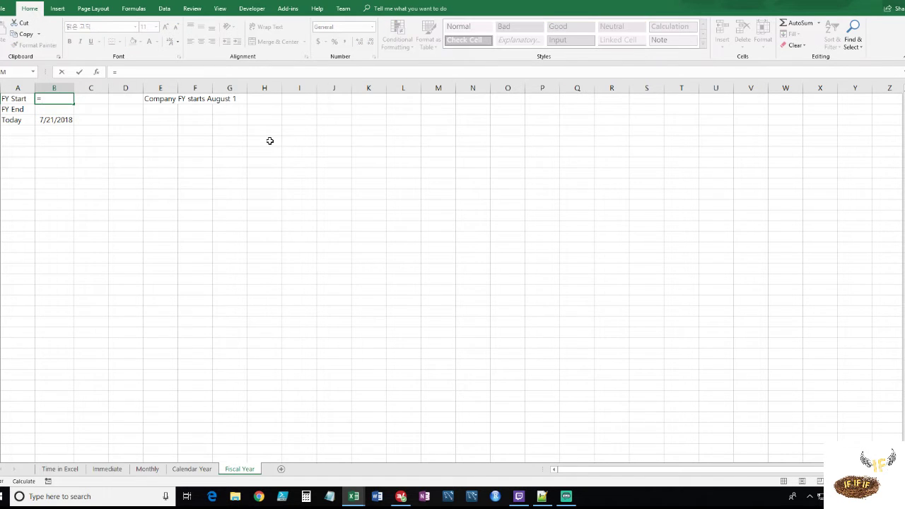
type("IF")
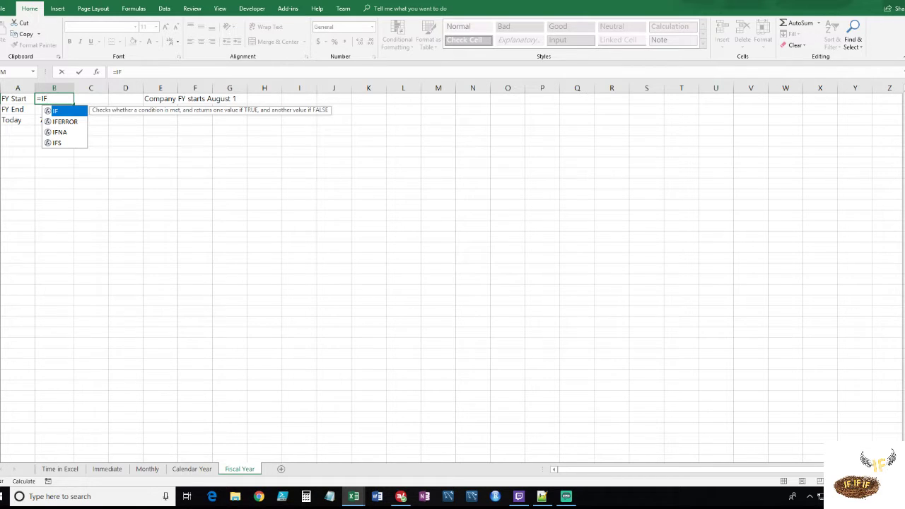
- Abandon the unfinished FY Start IF formula that referenced the Today date's month
key("Escape")
type("(")
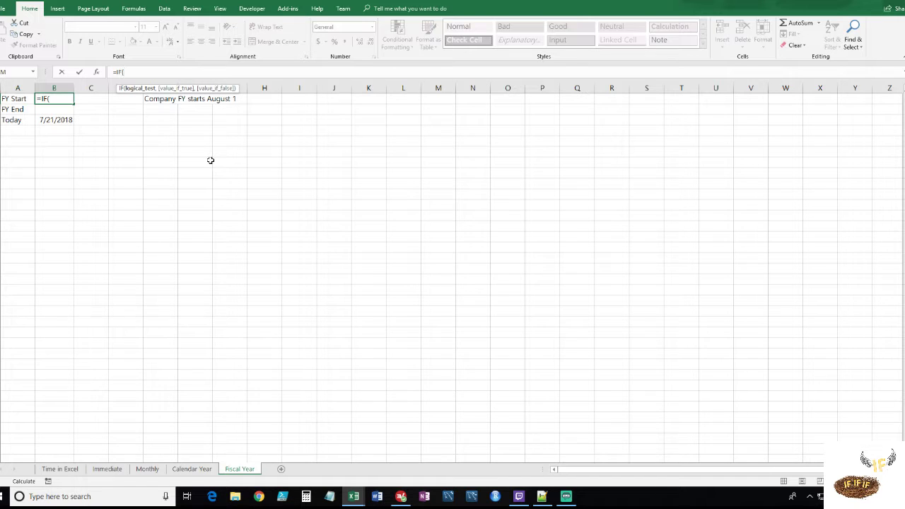
type("MONTH")
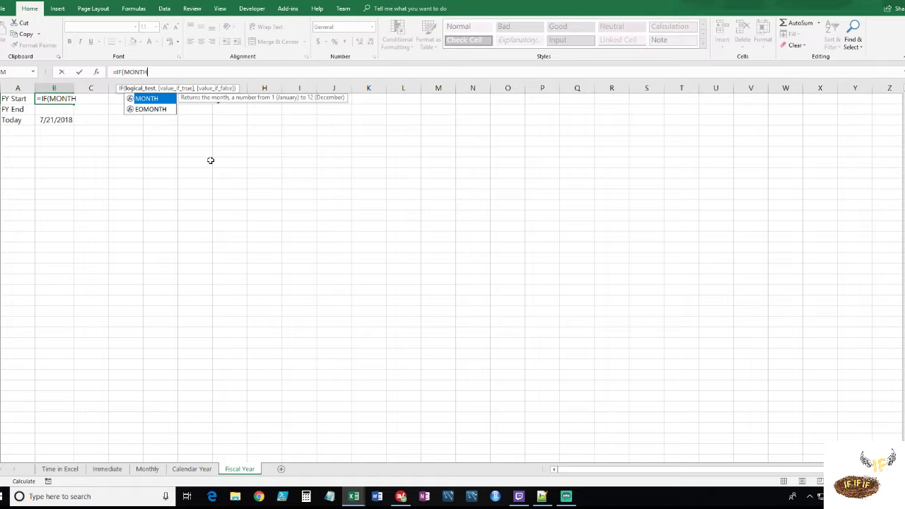
type("(")
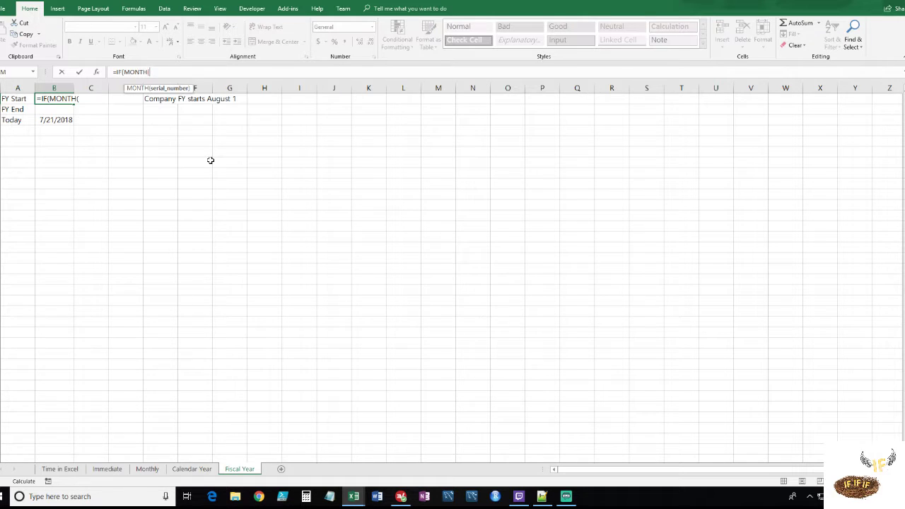
left_click(64, 120)
type(")")
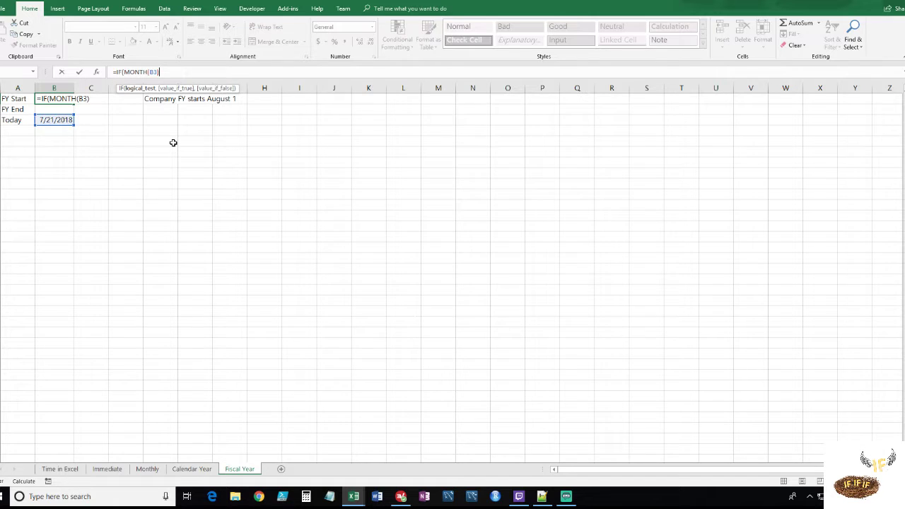
key("Escape")
- Test =MONTH on the Today date below it, which returns 7, then delete it
key("Down")
key("Down")
key("Down")
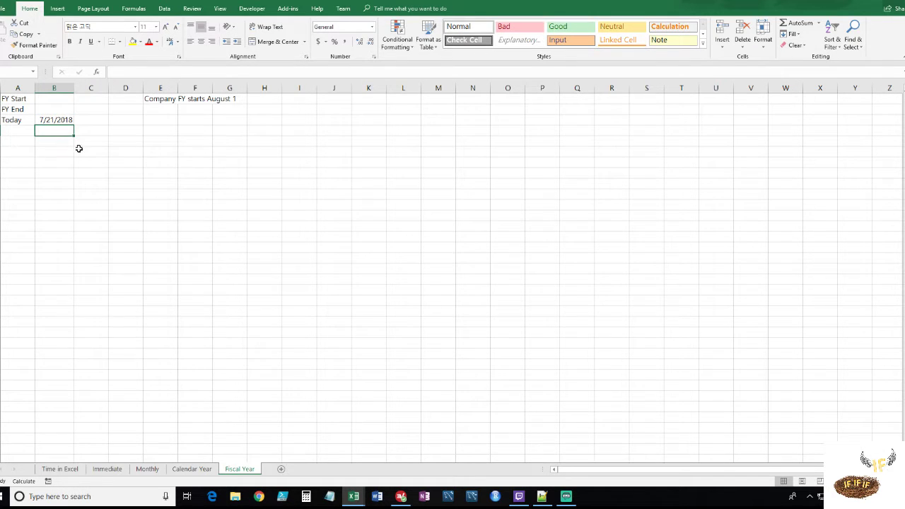
type("=month")
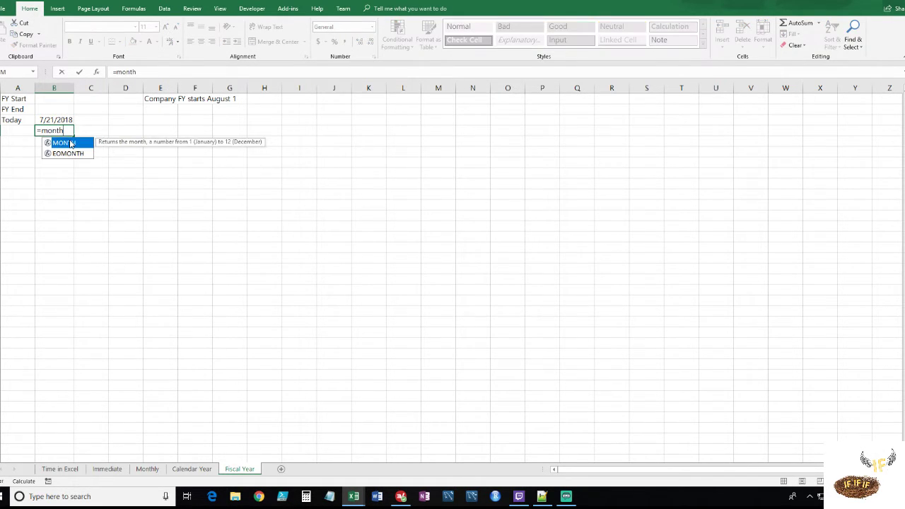
key("Tab")
key("Up")
key("ctrl+Return")
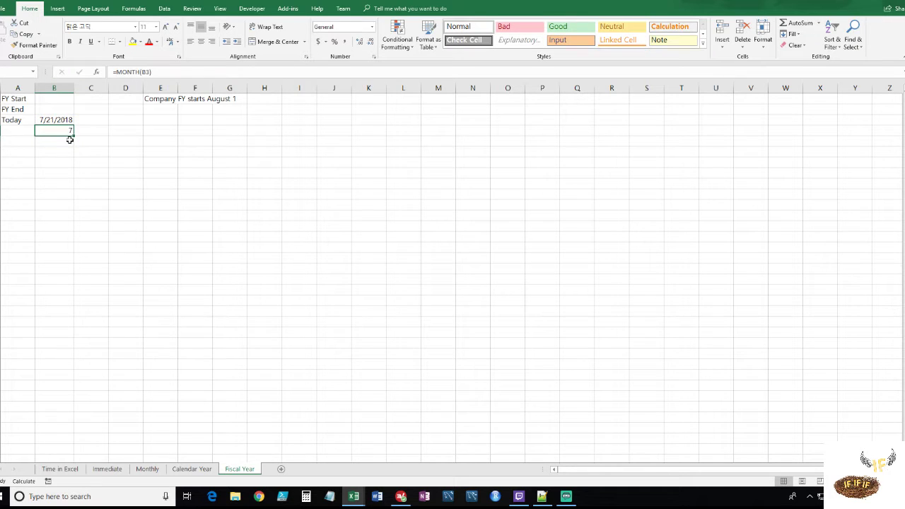
key("Delete")
- Enter the month numbers 1 through 12 down column A
key("Up")
key("Up")
key("Down")
key("Down")
key("Down")
key("Right")
key("Right")
key("Down")
key("Left")
key("Left")
key("Left")
type("1")
key("Return")
type("2")
key("Return")
type("3 4 5 6 7 8 9 10 11 12")
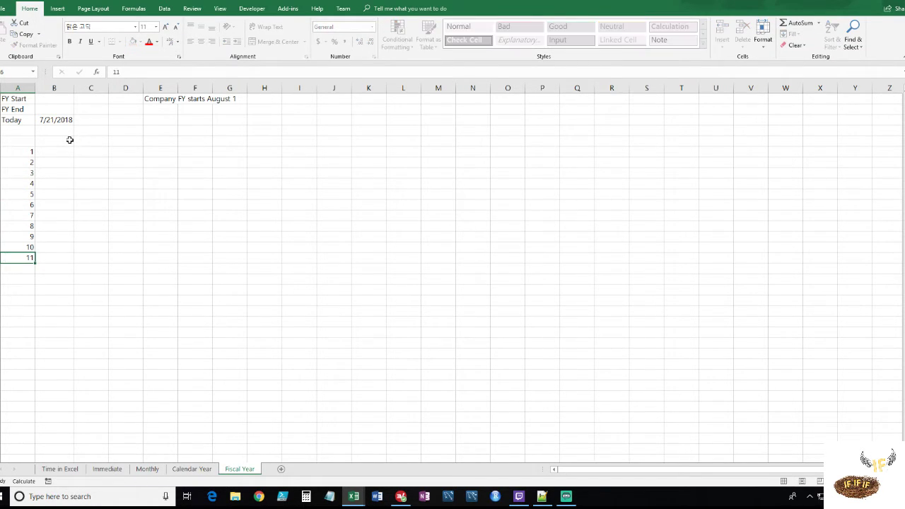
key("ctrl+Return")
- Label months 8–12 as CY beside the month numbers
key("Right")
key("Up")
key("Up")
key("Up")
key("Up")
key("Up")
key("Up")
key("Up")
key("Up")
key("Up")
key("Up")
key("Up")
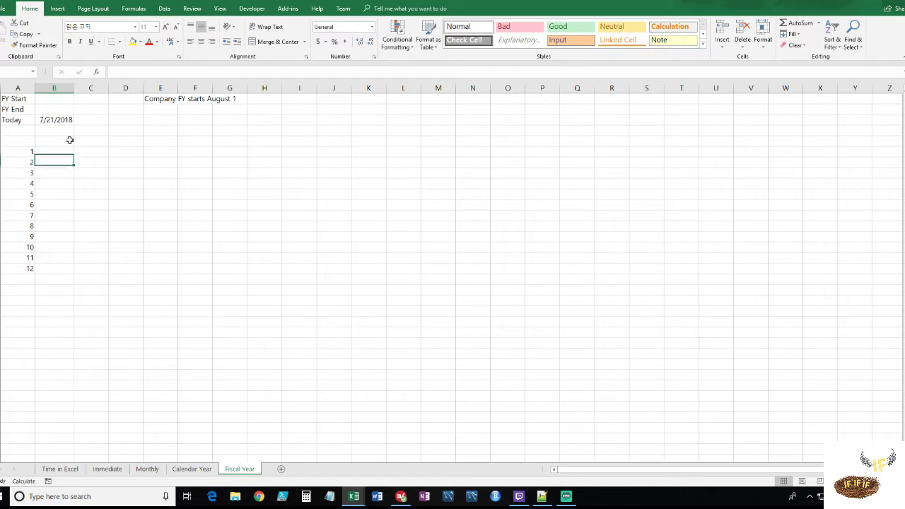
type("CY")
key("ctrl+Return")
key("ctrl+c")
key("Down")
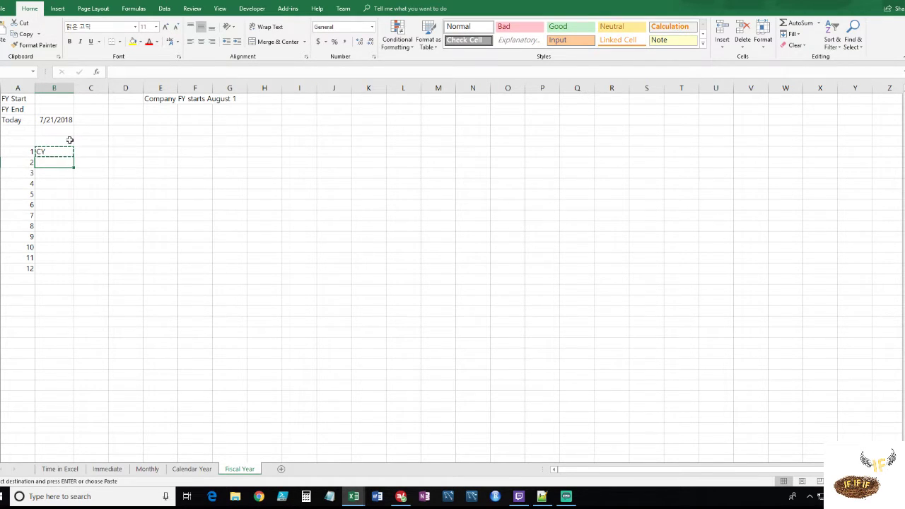
key("shift+Down")
key("shift+Down")
key("shift+Down")
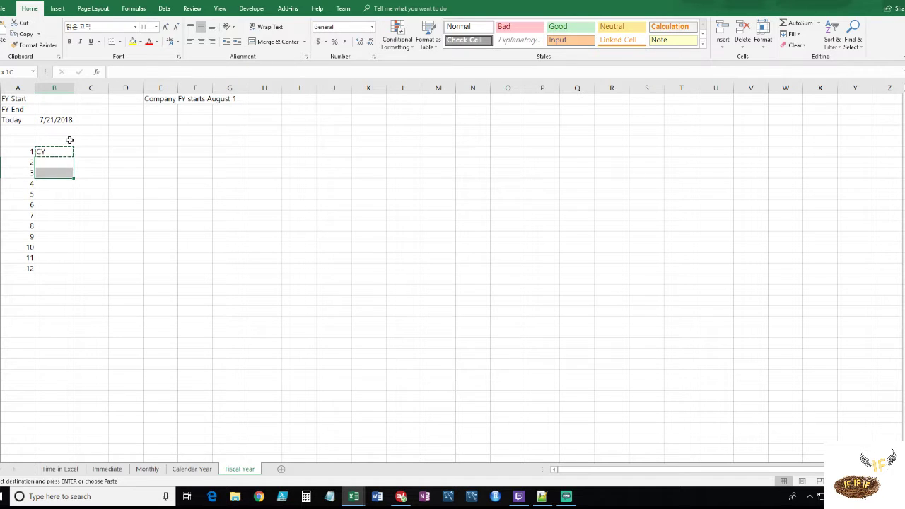
key("shift+Down")
key("shift+Down")
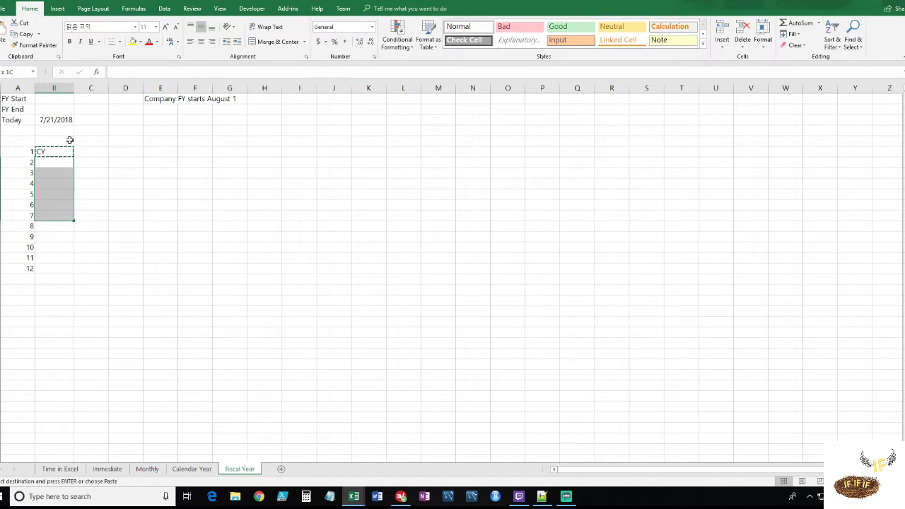
key("Down")
key("Down")
key("Down")
key("Down")
key("Down")
key("Down")
key("shift+Down")
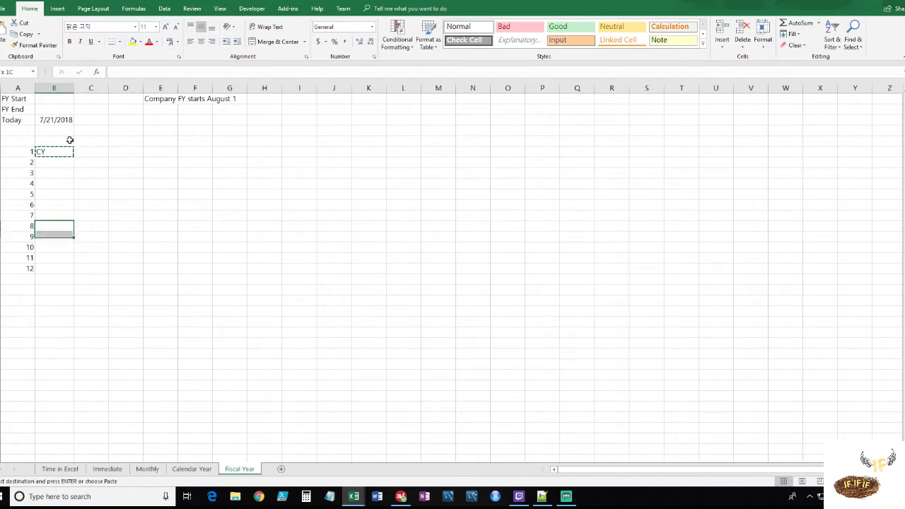
key("shift+Down")
key("shift+Down")
key("shift+Down")
key("ctrl+v")
- Label months 1–7 as NY beside the month numbers
key("Up")
key("Up")
key("Up")
key("Up")
key("Up")
key("Up")
key("Up")
type("NY")
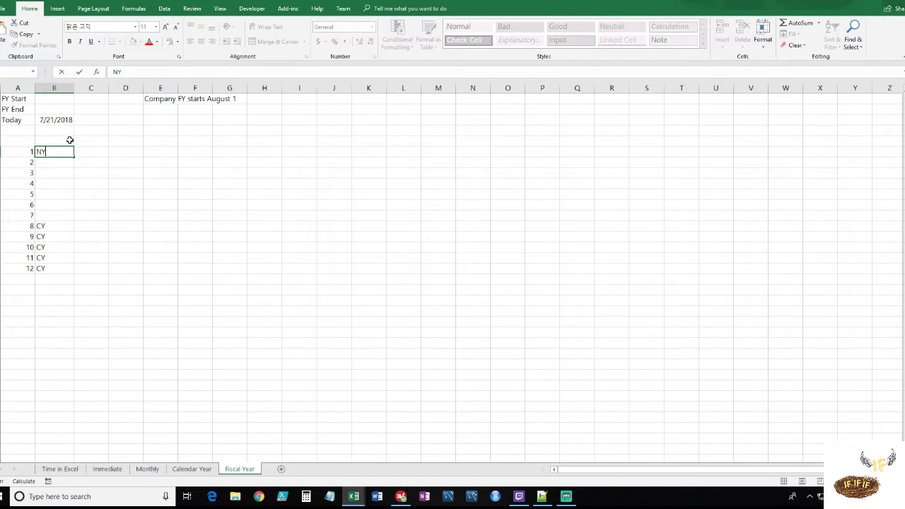
key("ctrl+Return")
key("ctrl+c")
key("Down")
key("shift+Down")
key("shift+Down")
key("shift+Down")
key("shift+Down")
key("shift+Down")
key("ctrl+v")
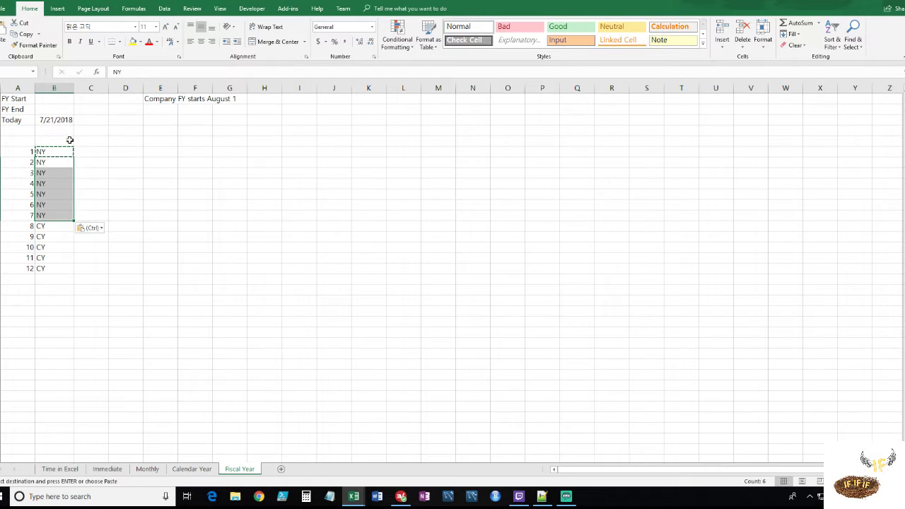
- Check the NY label for month 1 and the CY label for month 8
key("Down")
key("Right")
key("Escape")
left_click(94, 142)
left_click_drag(97, 185, 97, 194)
left_click(49, 162)
left_click(50, 151)
left_click(64, 226)
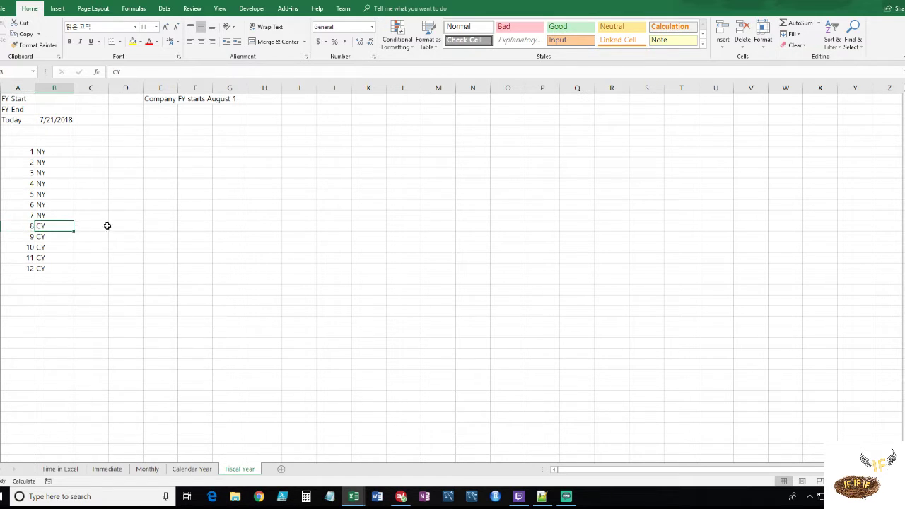
- Enter year 2018 beside month 8 and 2019 beside month 1
left_click(24, 228)
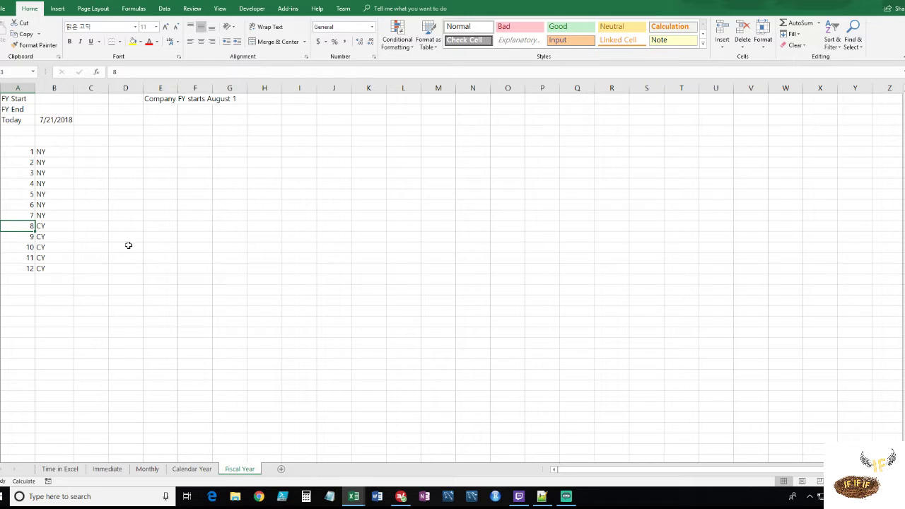
left_click(94, 226)
type("2018")
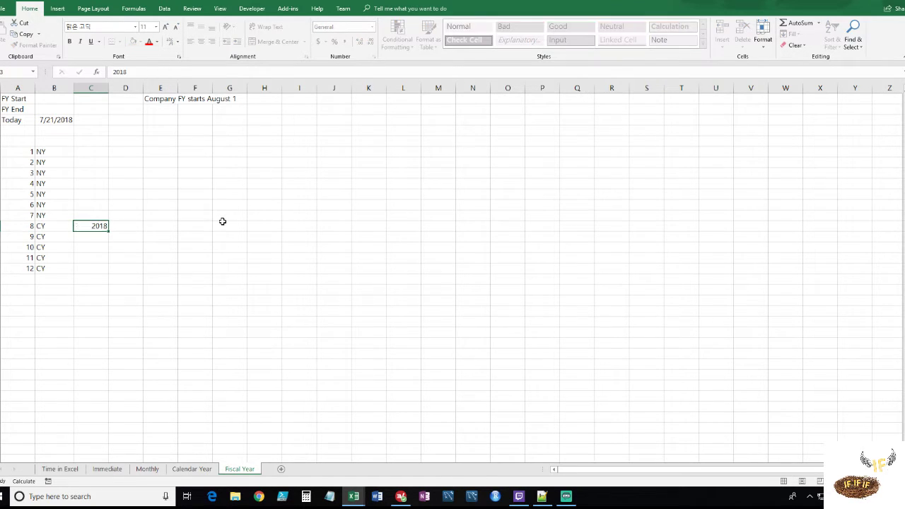
key("Up")
key("Down")
left_click(85, 154)
type("2019")
key("Return")
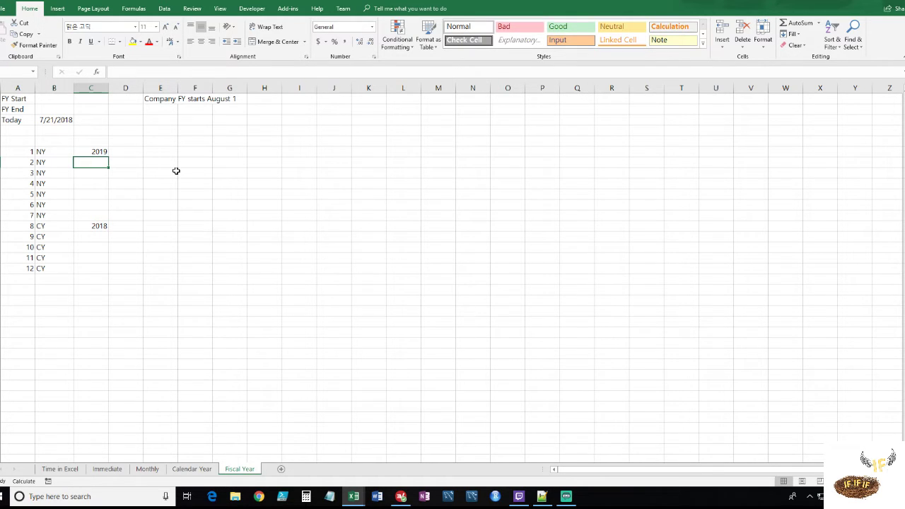
- Copy 2019 down to months 2–7 and 2018 down to months 9–12
left_click(99, 151)
key("ctrl+c")
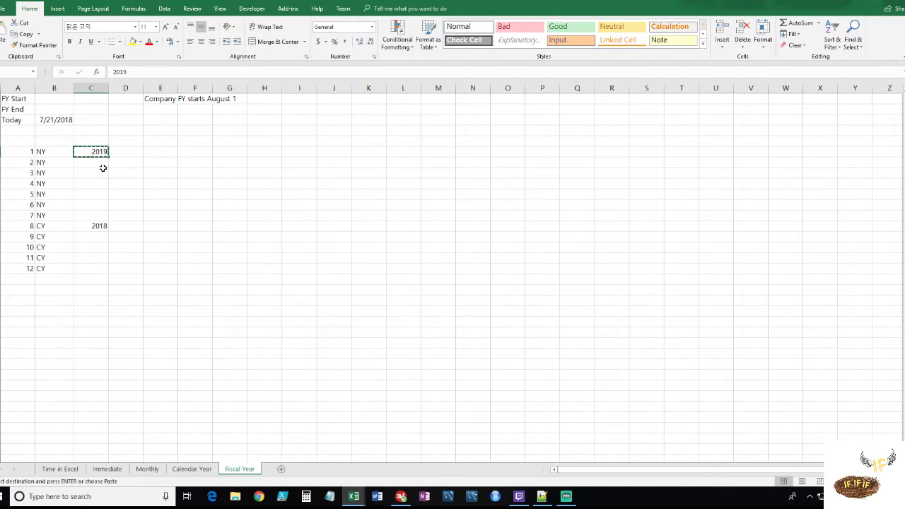
left_click_drag(95, 161, 87, 212)
key("ctrl+v")
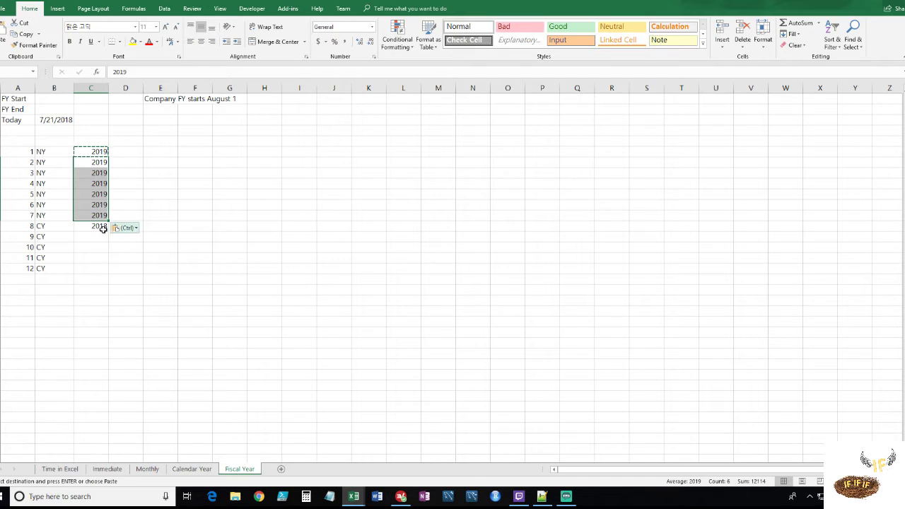
left_click(95, 228)
key("ctrl+c")
left_click_drag(96, 236, 92, 269)
key("ctrl+v")
left_click(200, 249)
key("Escape")
- Review the CY/2018 and NY/2019 blocks, then select the empty FY Start cell
left_click(173, 225)
left_click(67, 227)
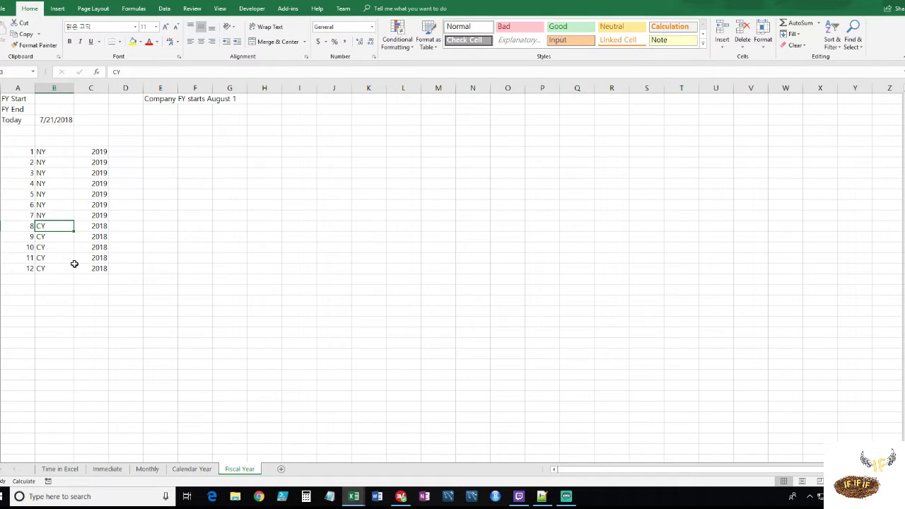
left_click_drag(105, 227, 92, 269)
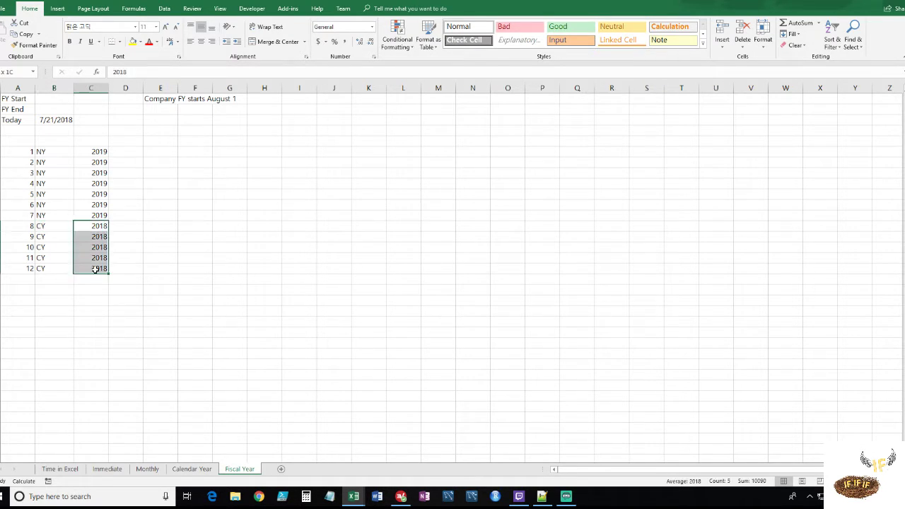
left_click_drag(56, 225, 56, 269)
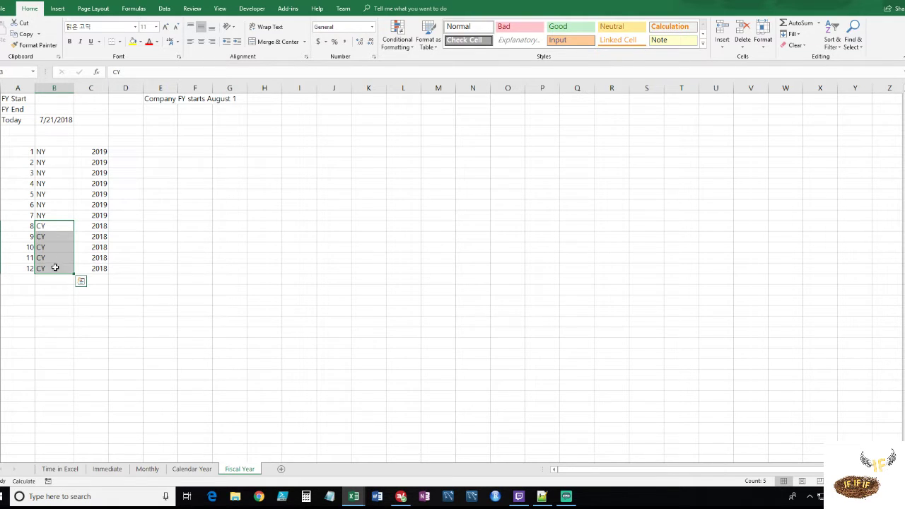
left_click(209, 194)
left_click_drag(47, 151, 15, 213)
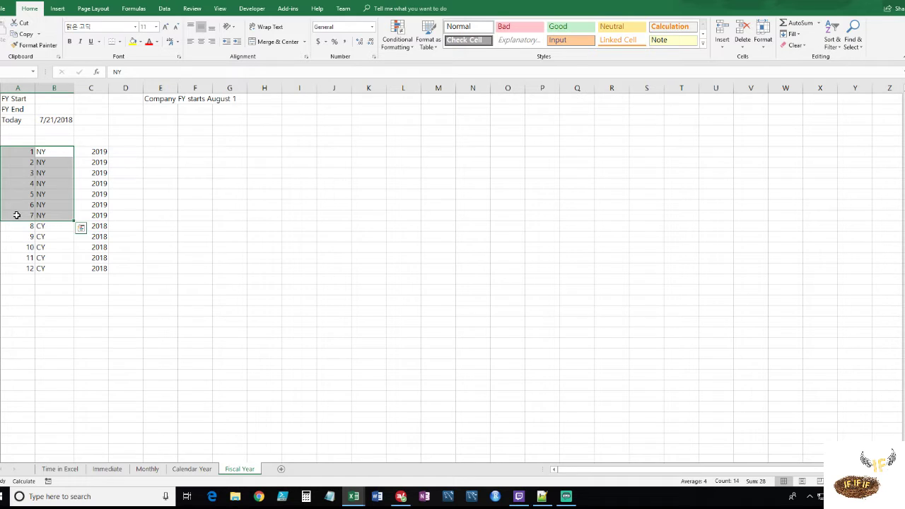
left_click(14, 214)
left_click(94, 152)
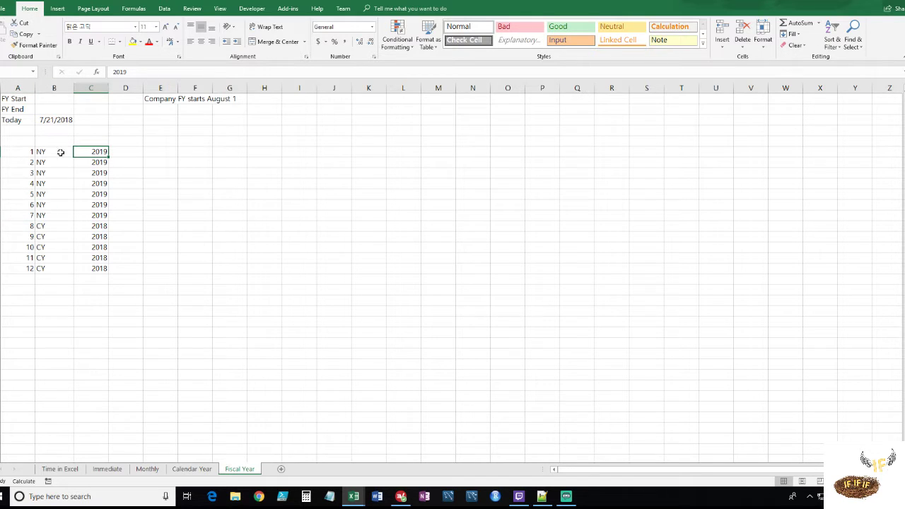
left_click(52, 99)
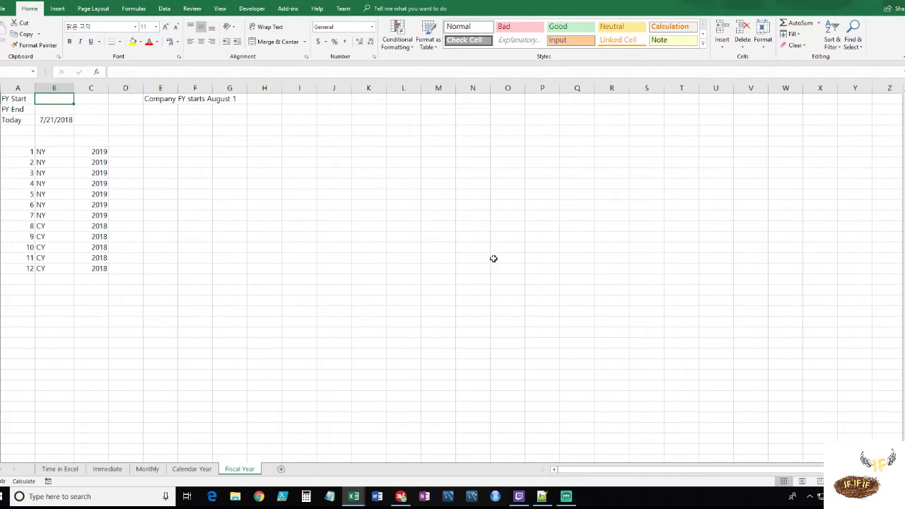
- Type a partial =IF(MONTH(B3)>=8,"8/1/"&YEAR(B3), formula in FY Start, then cancel it
key("Down")
key("Down")
key("Down")
key("Up")
key("Up")
key("Up")
type("=IF(")
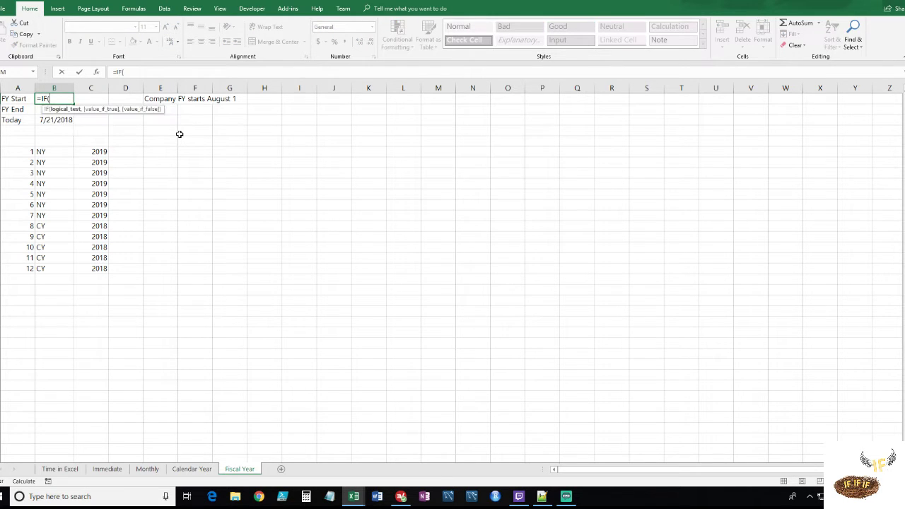
type("Month(")
key("Down")
key("Down")
type(")")
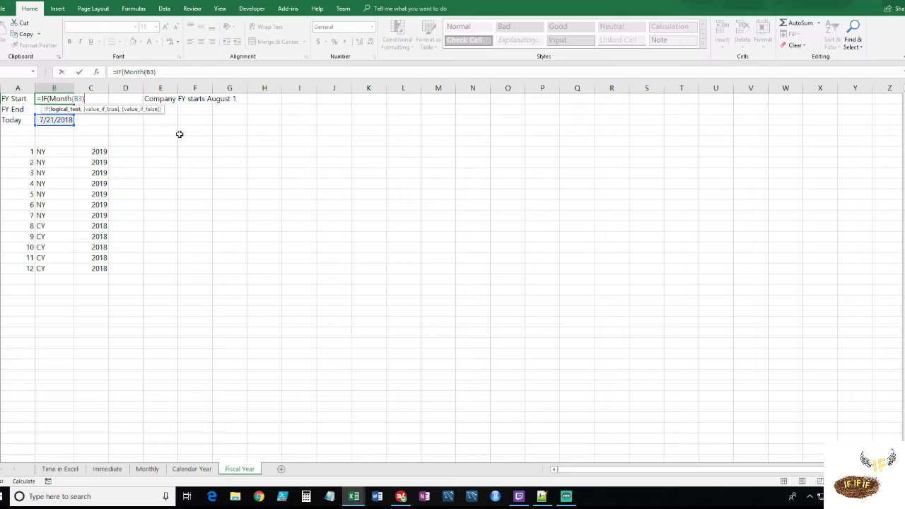
type(">=8,")
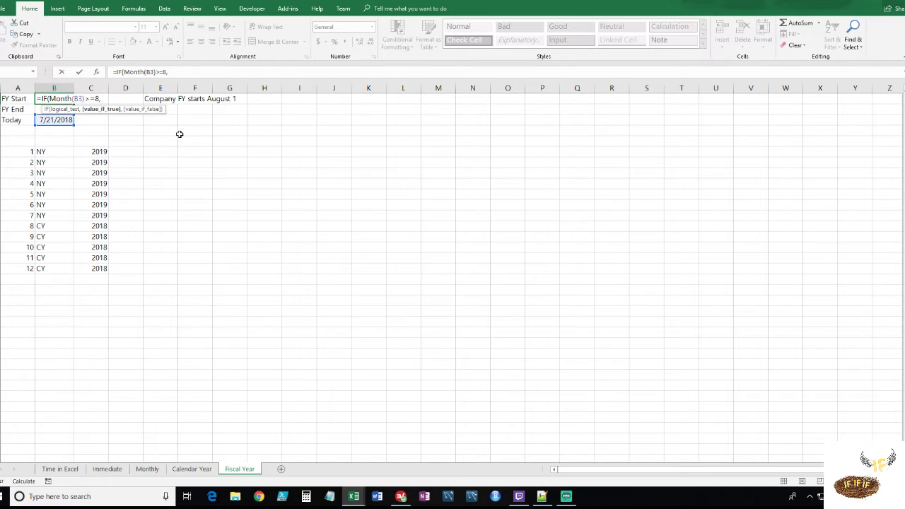
type(" \"8/1/\" & YEAR(")
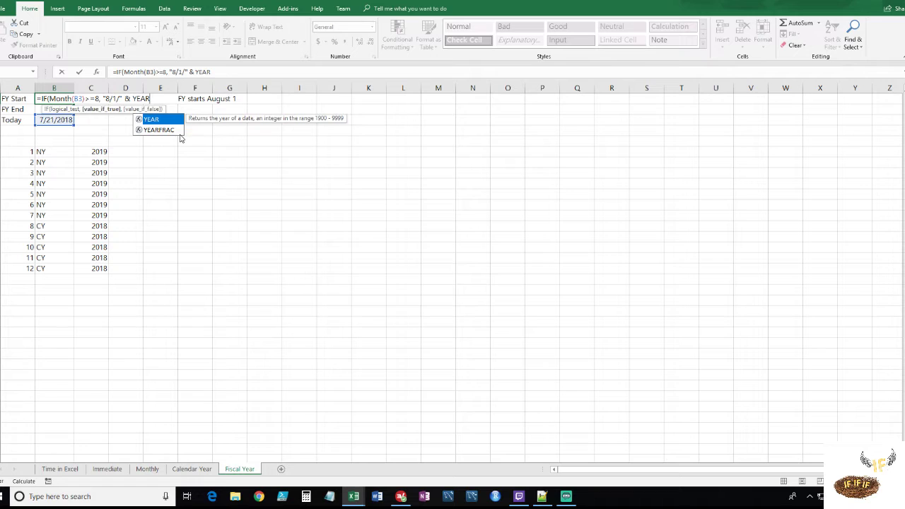
key("Down")
key("Down")
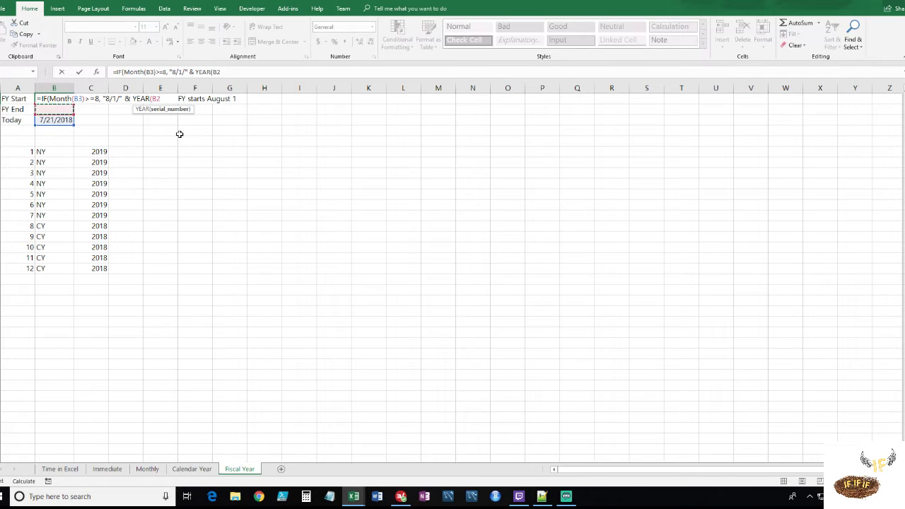
type(")")
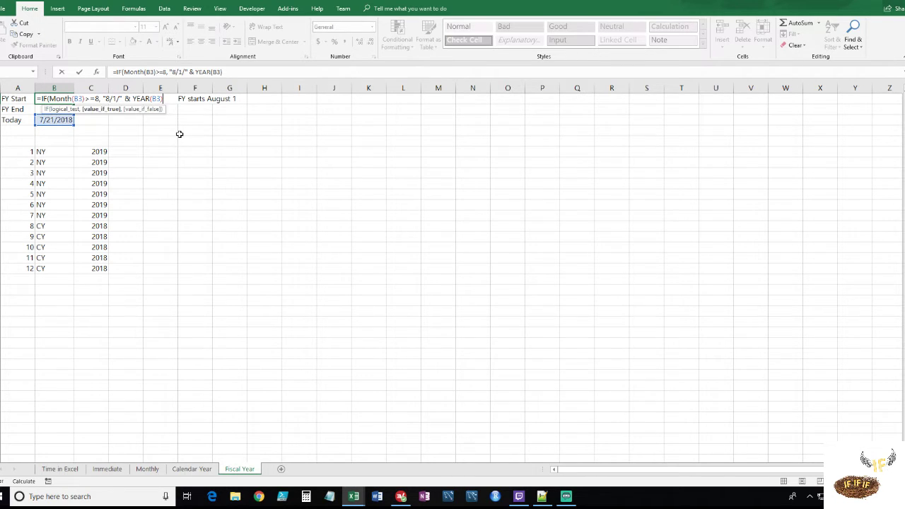
type(",")
left_click(297, 73)
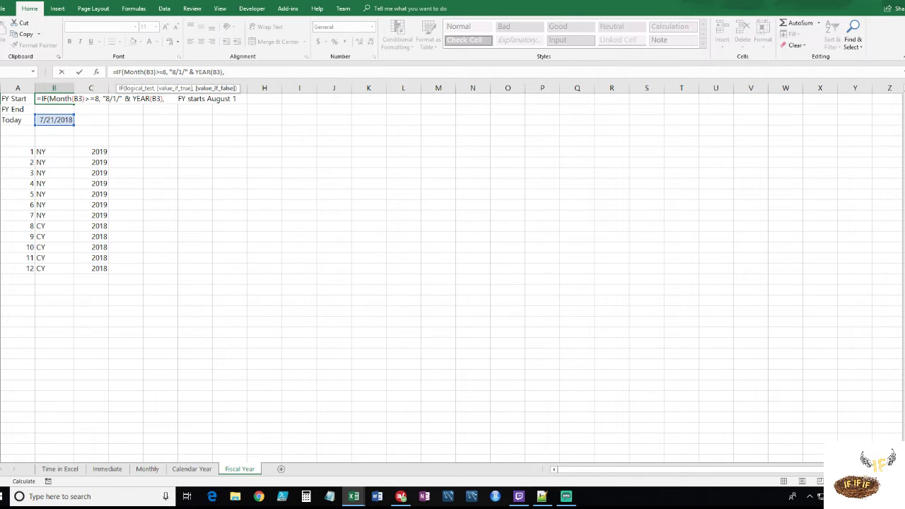
key("Escape")
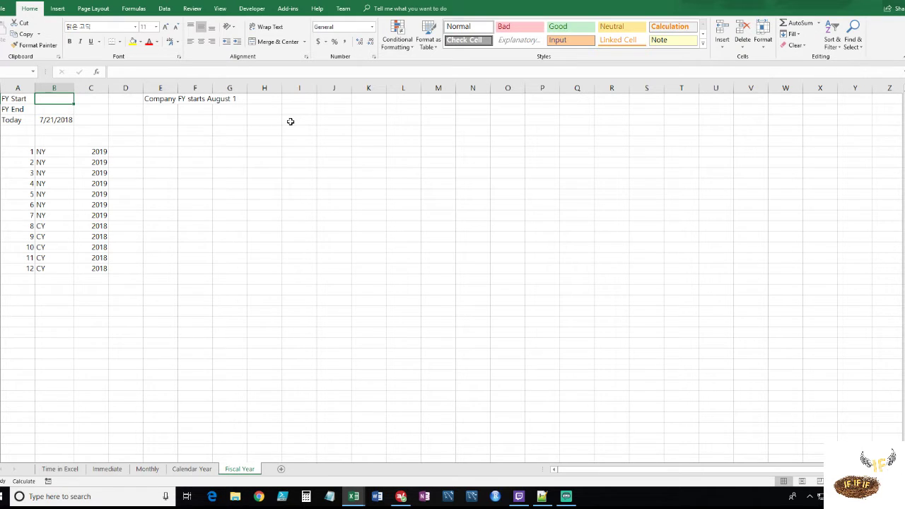
- Start FY Start's formula =IF(MONTH(B3)>=8,"8/1/"&YEAR(B3), testing Today's month
type("=IF(Mon")
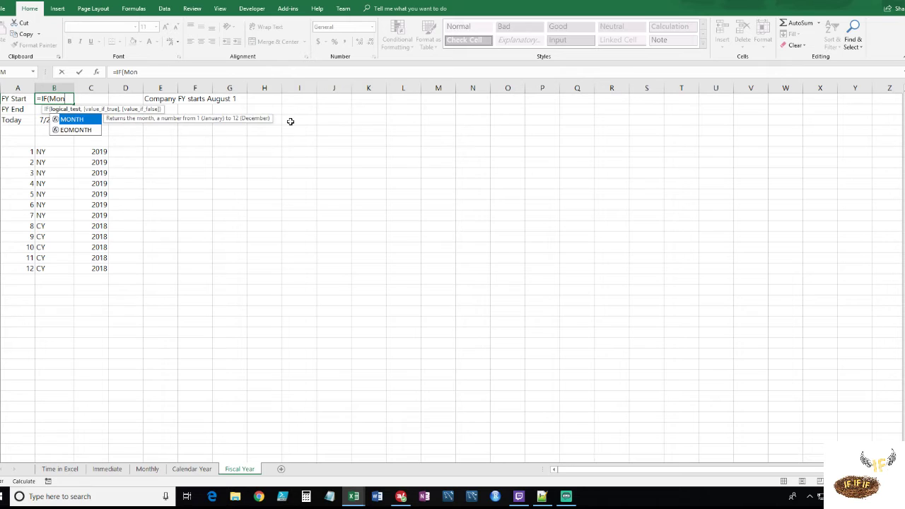
type("th(")
key("Left")
key("Down")
key("Down")
key("Right")
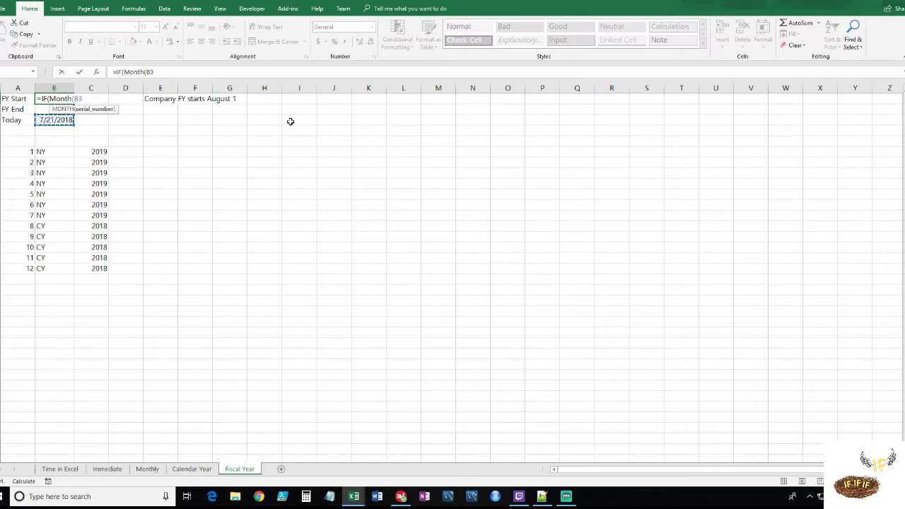
type(")>=8, ")
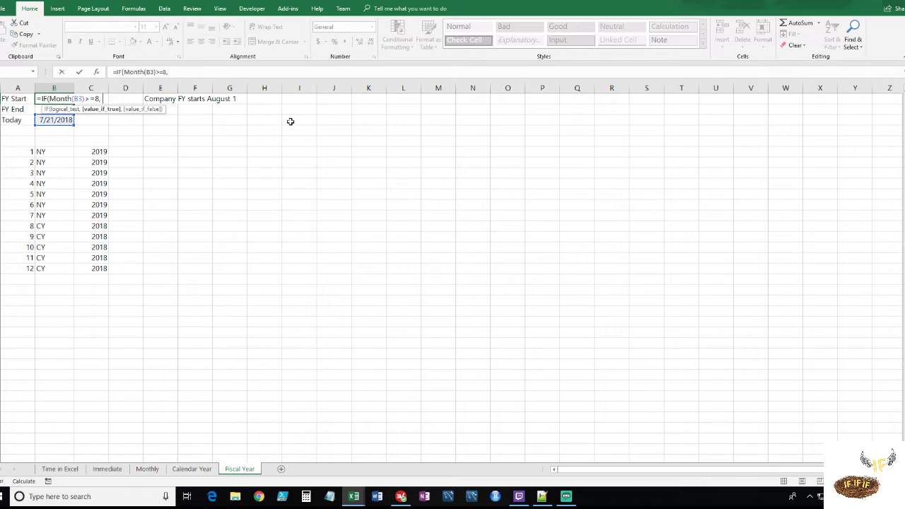
type("\"8/1/\" & YEAR")
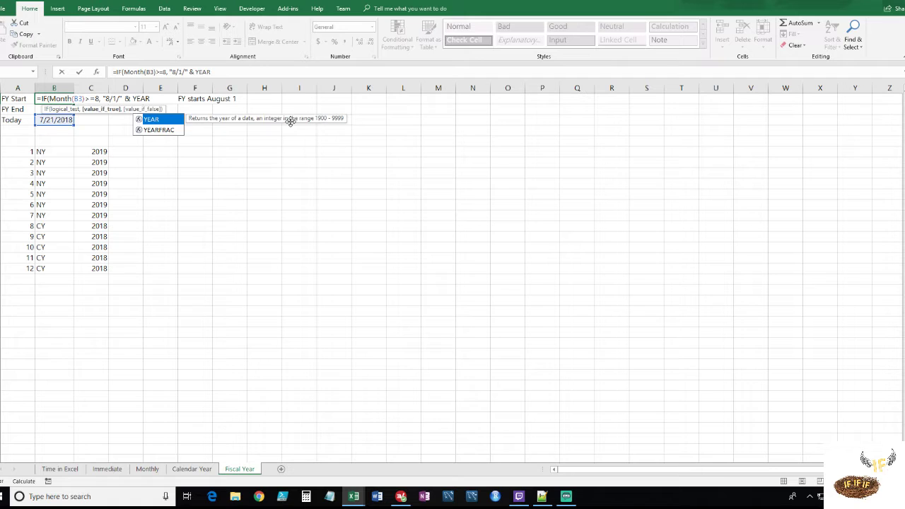
type("(")
key("Down")
key("Down")
key("Left")
key("Right")
type(")")
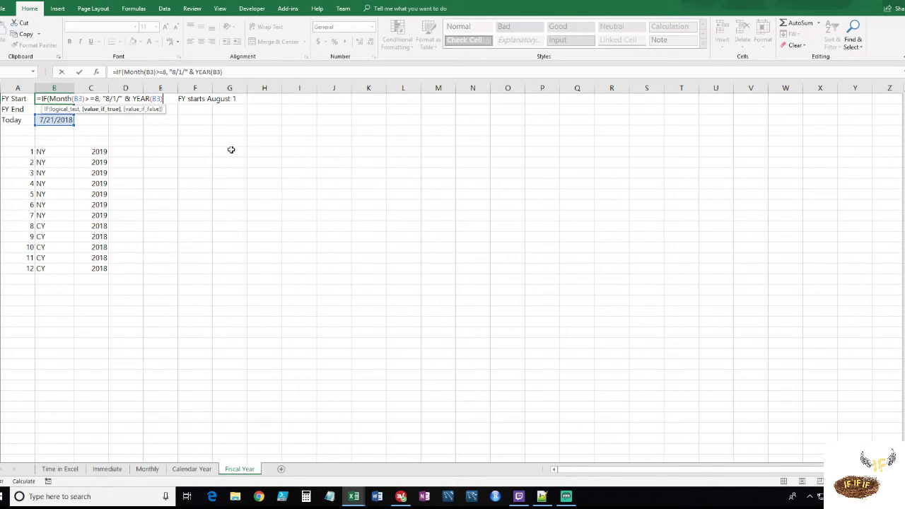
type(",")
- Add the else branch "8/1/"&YEAR(B3)-1, enter it and accept the correction
type("\"8/1/\"")
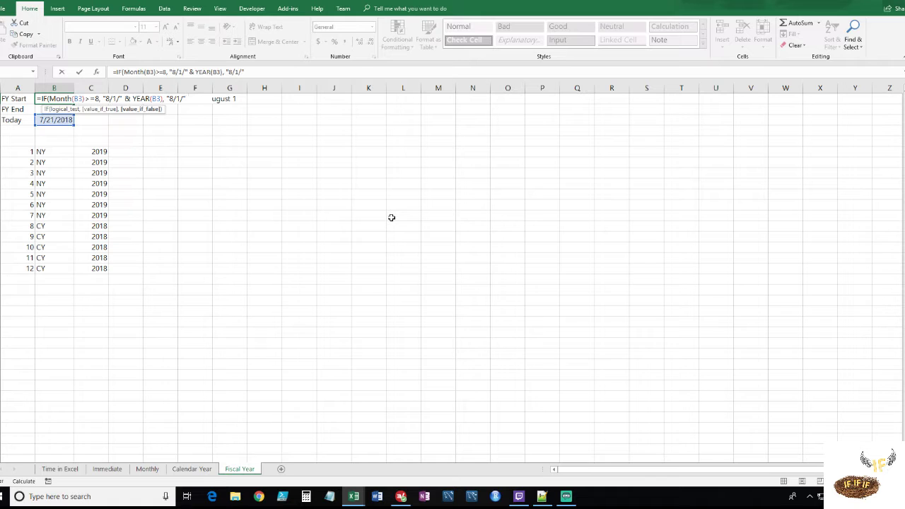
type(" & YEAR(")
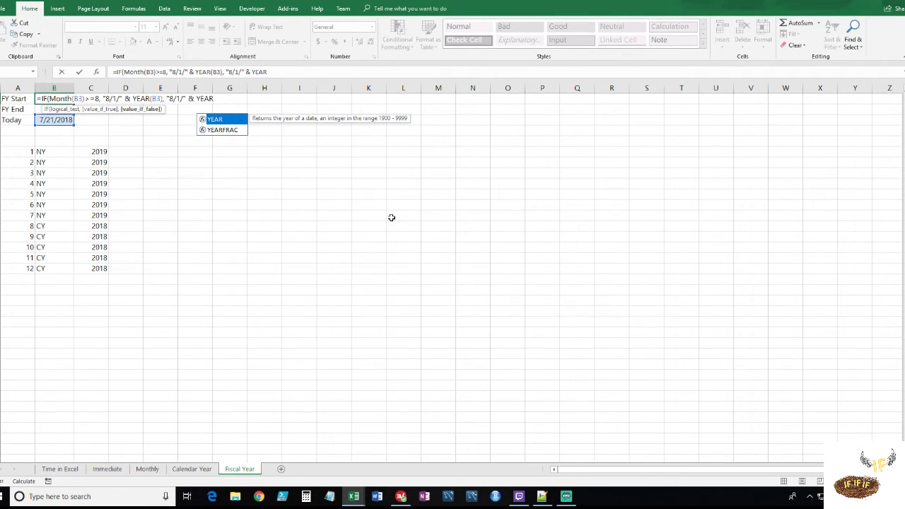
key("Down")
key("Down")
type(")-")
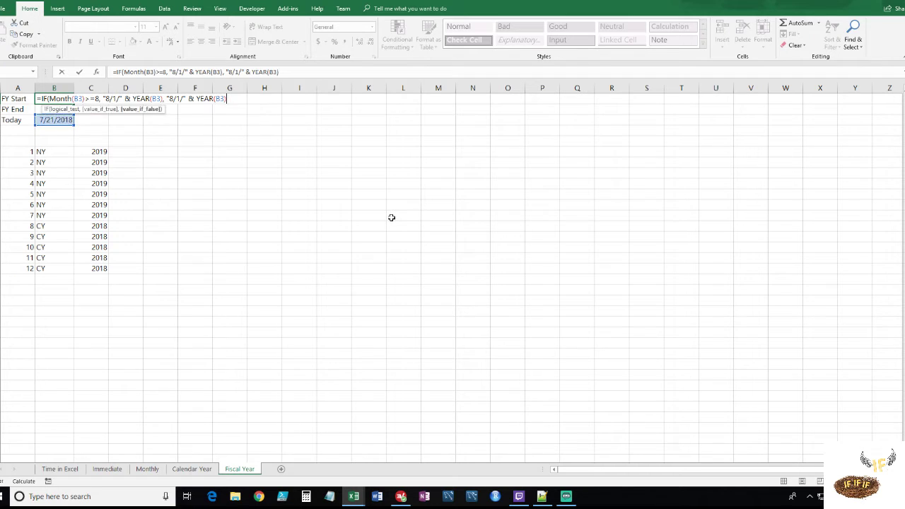
type("1))")
key("Return")
key("Return")
key("Up")
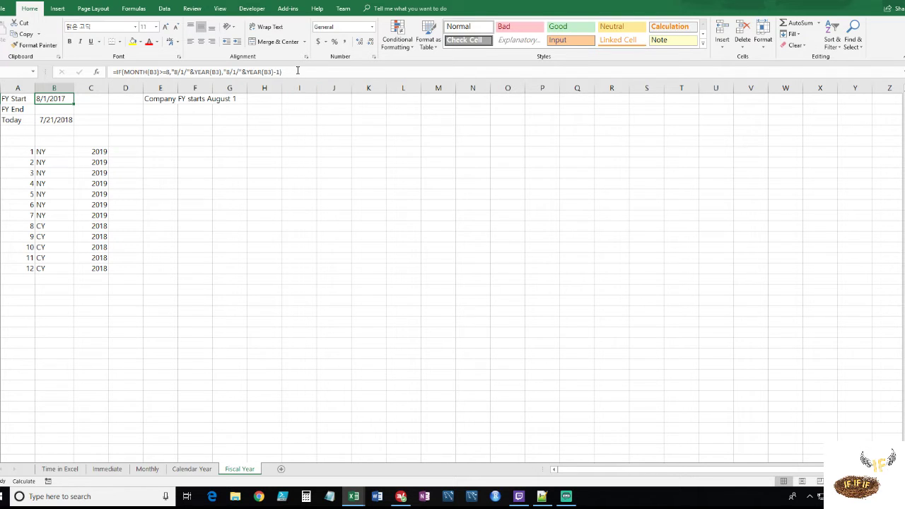
- Check the empty FY End cell and the Today cell's TODAY formula
left_click(58, 110)
left_click(65, 118)
left_click(53, 108)
left_click(56, 119)
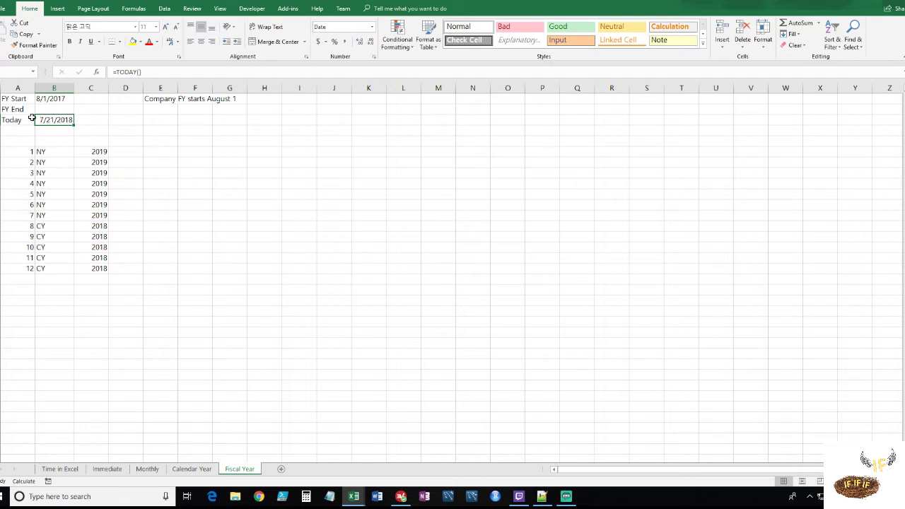
left_click(51, 99)
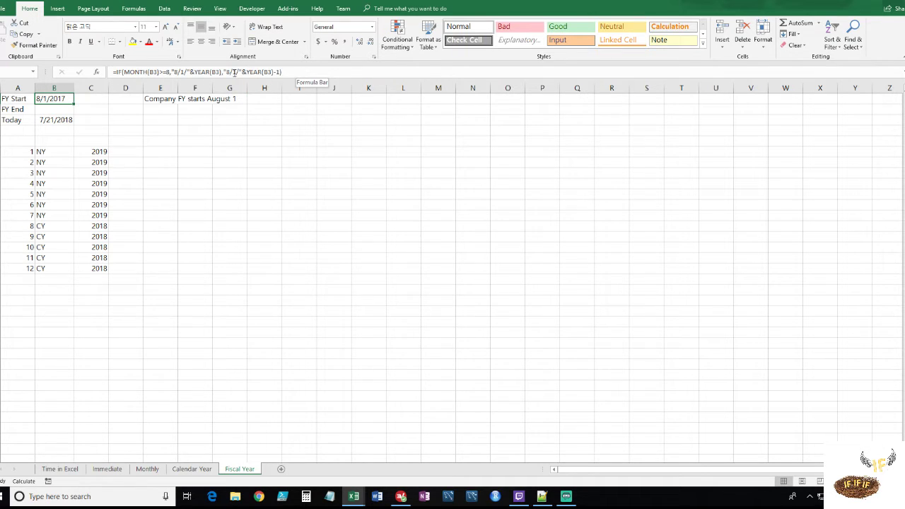
left_click_drag(225, 71, 282, 73)
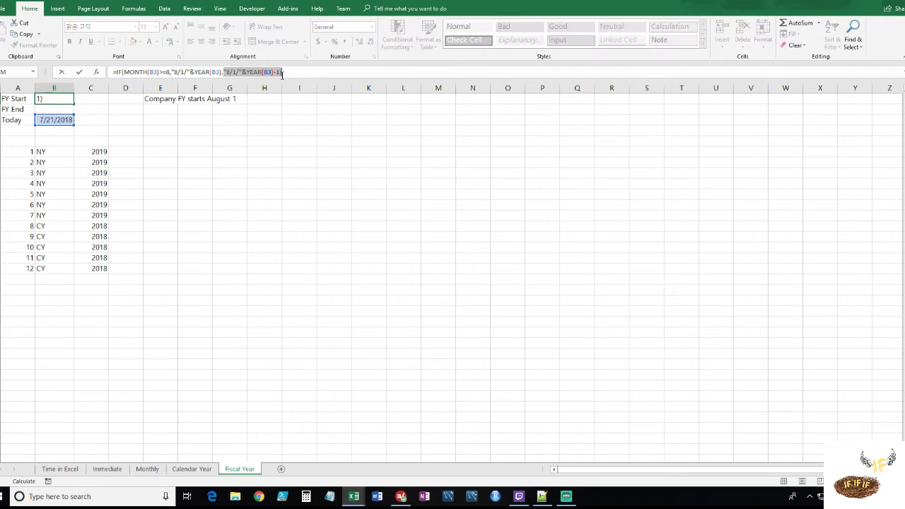
key("Escape")
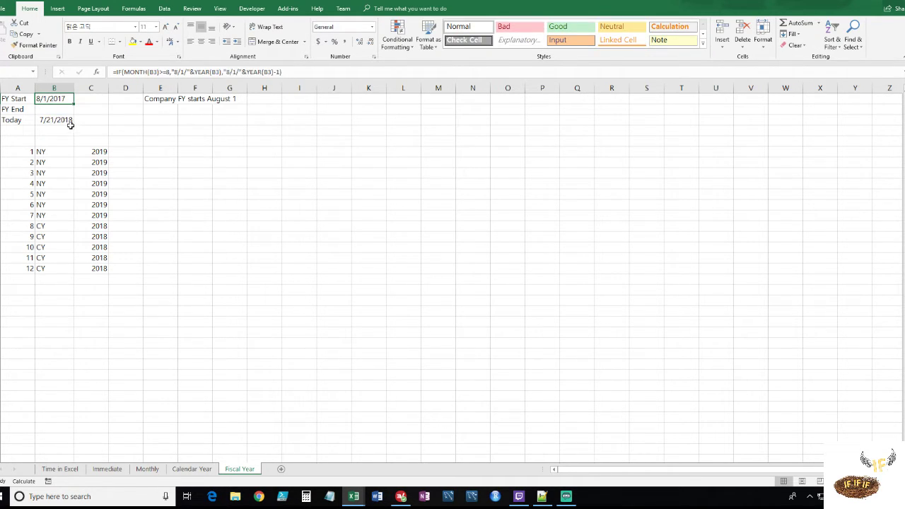
left_click(71, 122)
double_click(43, 120)
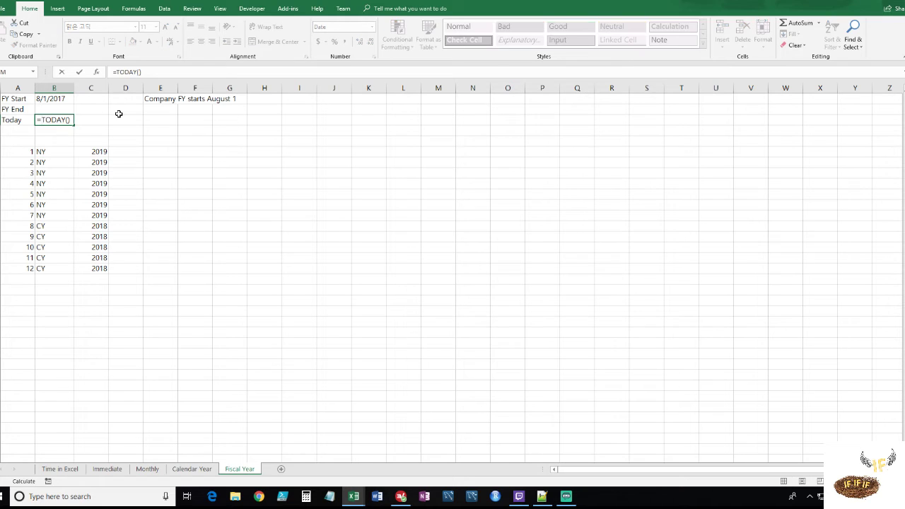
key("BackSpace")
key("Delete")
key("Delete")
key("Delete")
key("Delete")
key("Delete")
key("Delete")
type("9/1/2019")
key("Return")
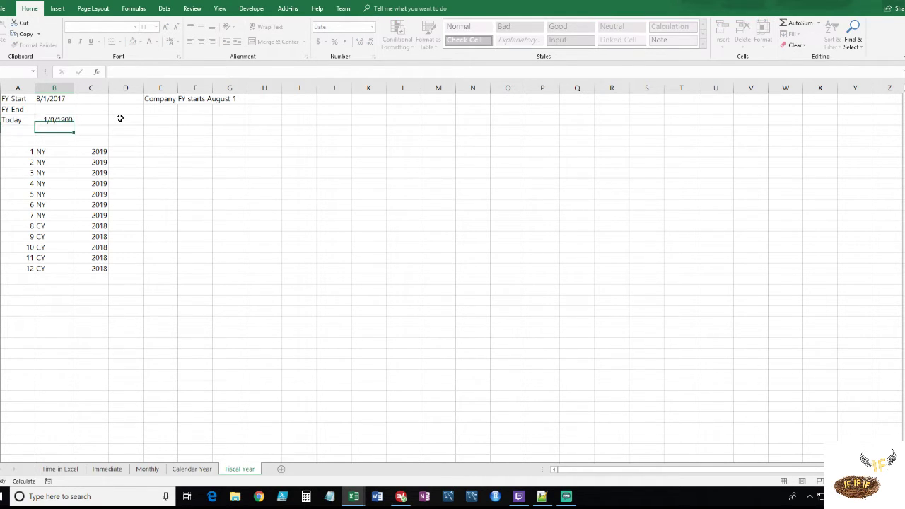
key("Up")
key("Up")
key("Up")
key("F2")
key("Return")
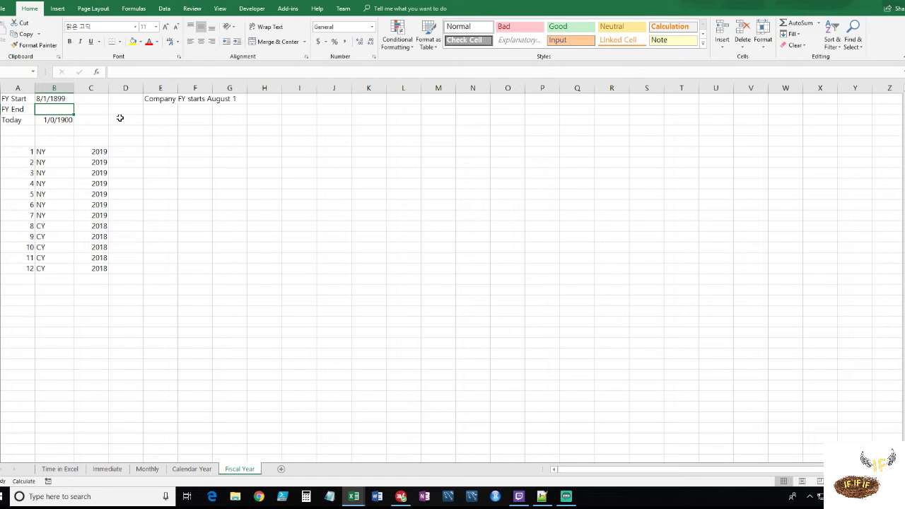
key("Down")
key("Delete")
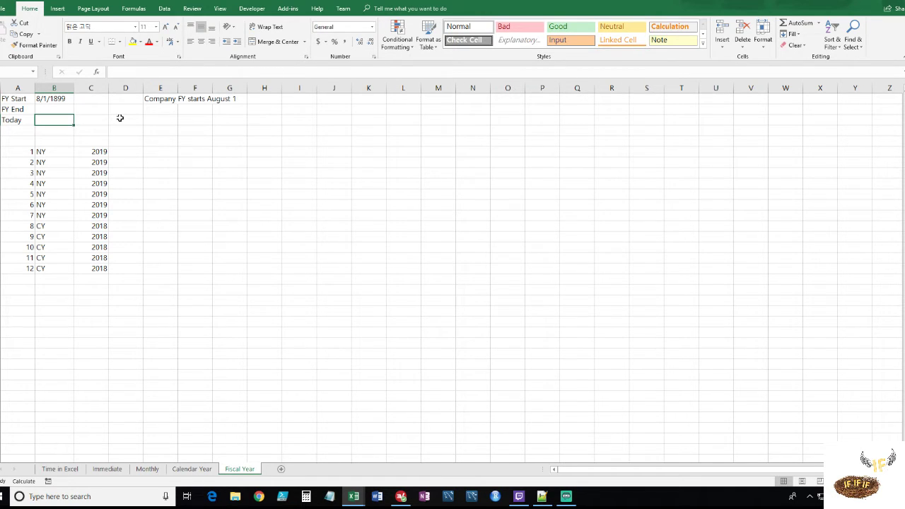
type("9/1/2018")
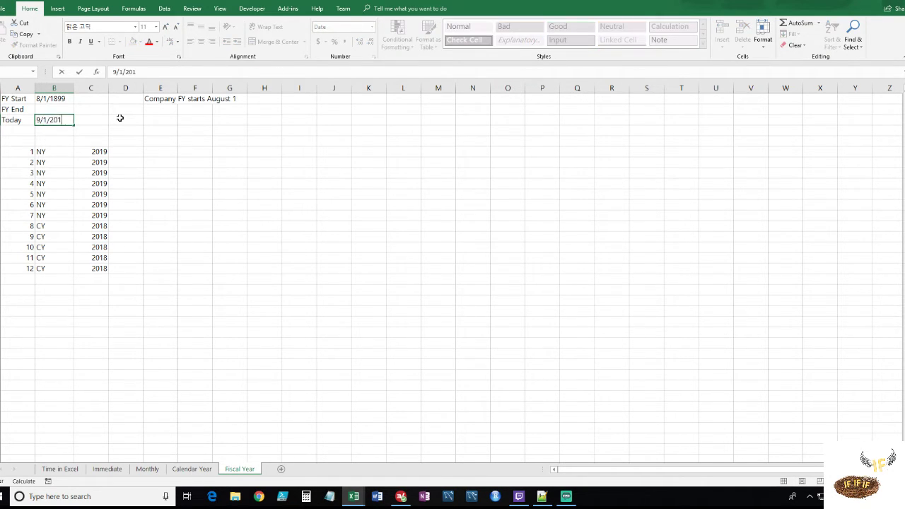
key("Return")
key("Up")
key("Up")
key("Up")
key("F2")
key("Return")
key("Up")
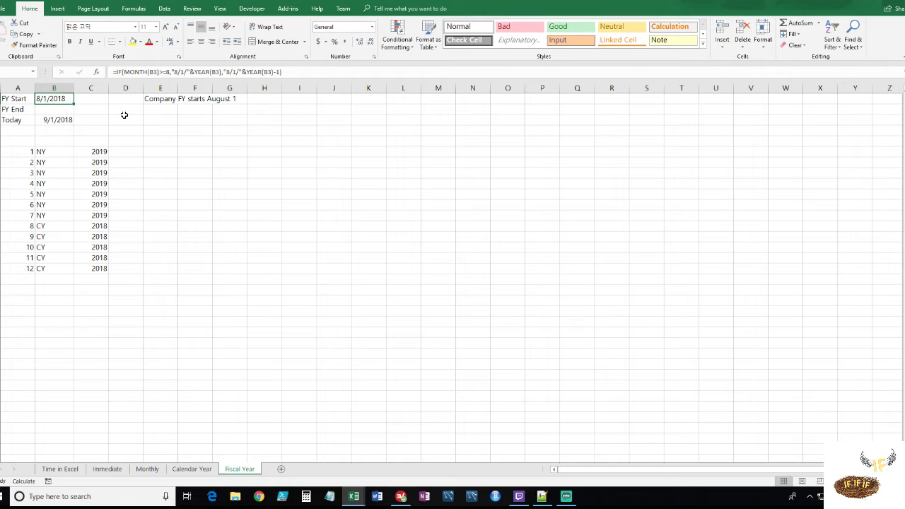
key("ctrl+z")
key("Down")
key("Up")
key("Down")
key("Down")
key("Up")
key("Up")
key("ctrl+z")
key("ctrl+z")
key("Up")
key("Up")
key("Down")
key("Down")
key("Up")
key("Up")
key("Down")
key("Down")
key("Up")
key("Up")
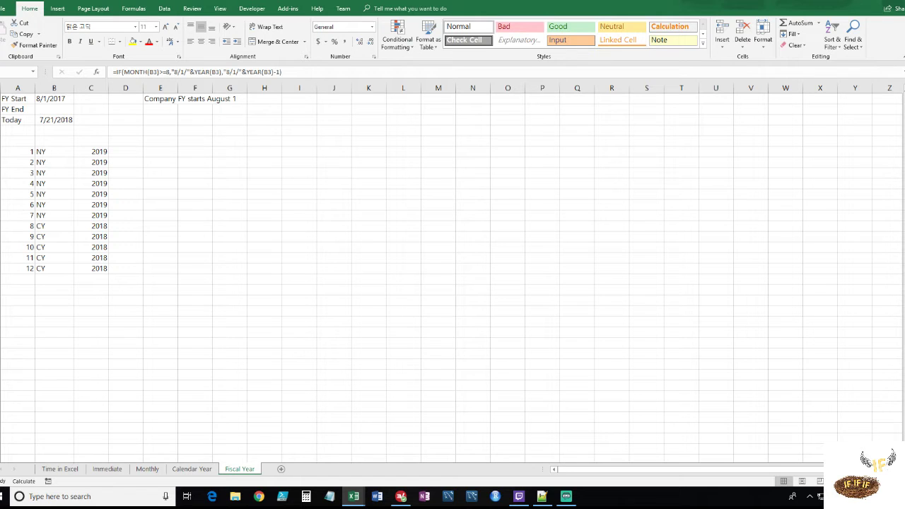
- Try copying FY Start into FY End, notice the shifted references, and undo
left_click(56, 110)
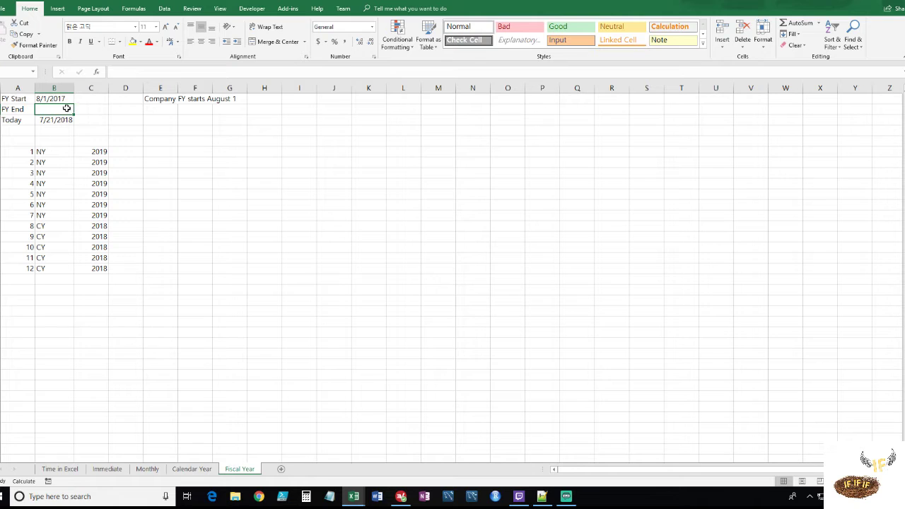
left_click(44, 100)
key("ctrl+c")
left_click(47, 109)
key("ctrl+v")
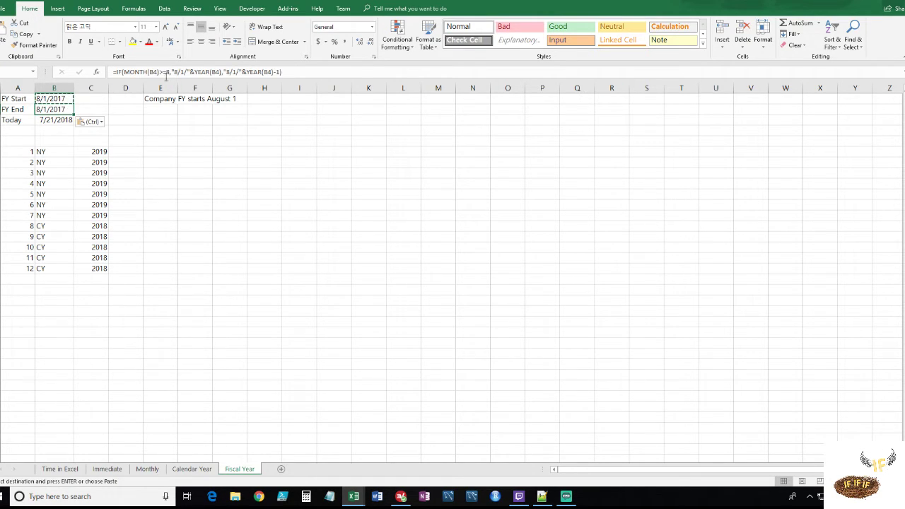
left_click(149, 71)
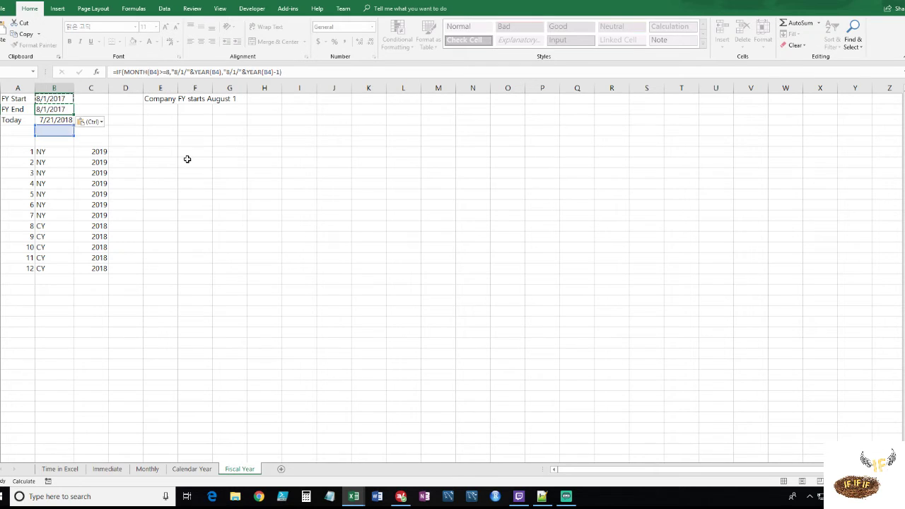
key("Escape")
key("ctrl+z")
- Make every B3 reference in the FY Start formula absolute as $B$3
left_click(62, 94)
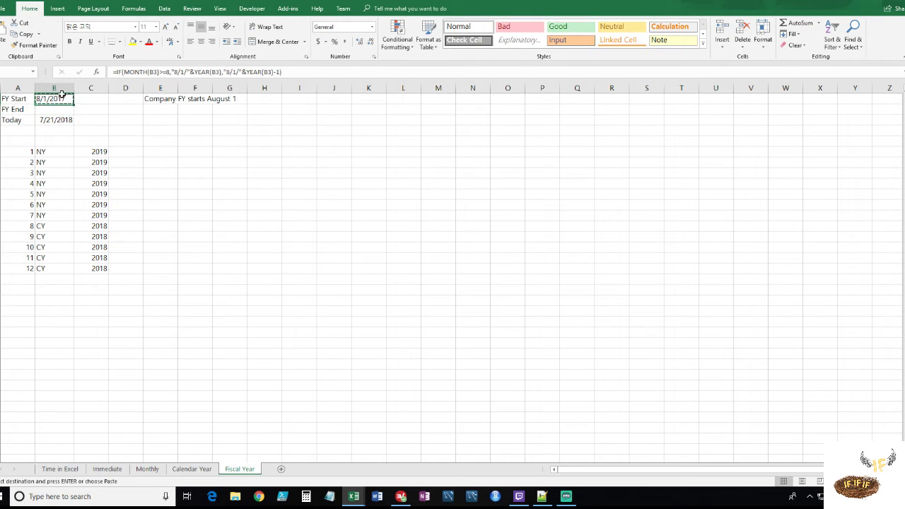
left_click(152, 71)
type("$B")
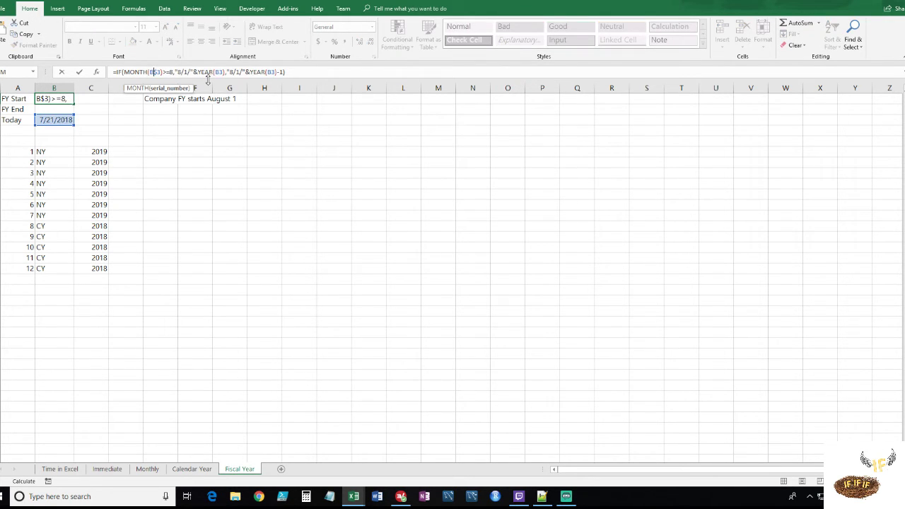
type("$")
key("Right")
key("Right")
key("Right")
key("Right")
key("Right")
key("Right")
key("Right")
key("Right")
key("Right")
key("Right")
key("Right")
key("Right")
key("Right")
key("Right")
key("Right")
key("Right")
key("Right")
key("Right")
key("Right")
key("Right")
type("$")
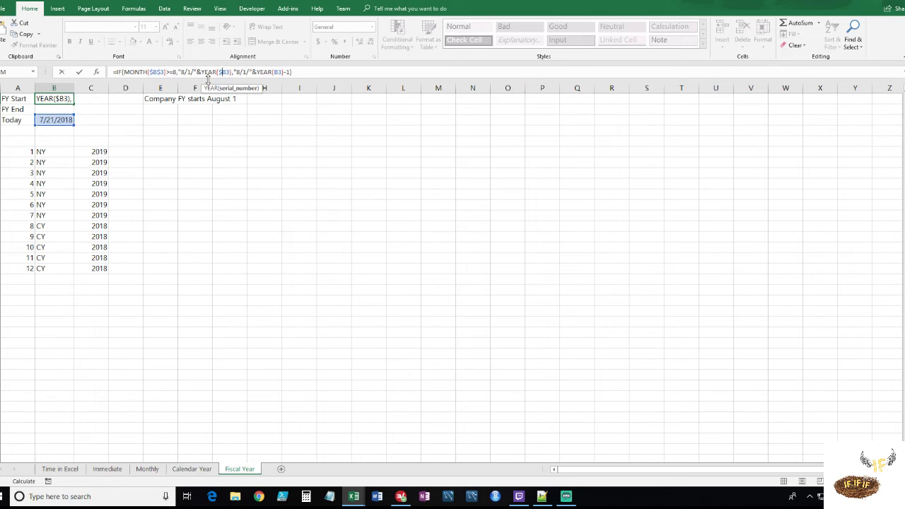
key("Right")
type("$")
key("Right")
key("Right")
key("Right")
key("Right")
key("Right")
key("Right")
key("Right")
key("Right")
key("Right")
key("Right")
key("Right")
key("Right")
key("Right")
key("Right")
key("Right")
type("$")
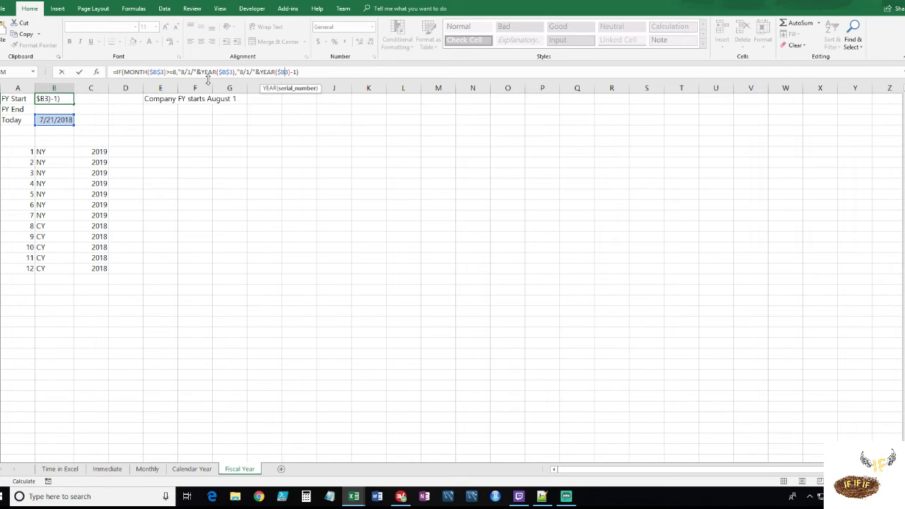
key("Right")
type("$")
key("Return")
- Copy the FY Start formula into the FY End cell
key("Up")
key("ctrl+c")
key("Down")
key("ctrl+v")
key("Escape")
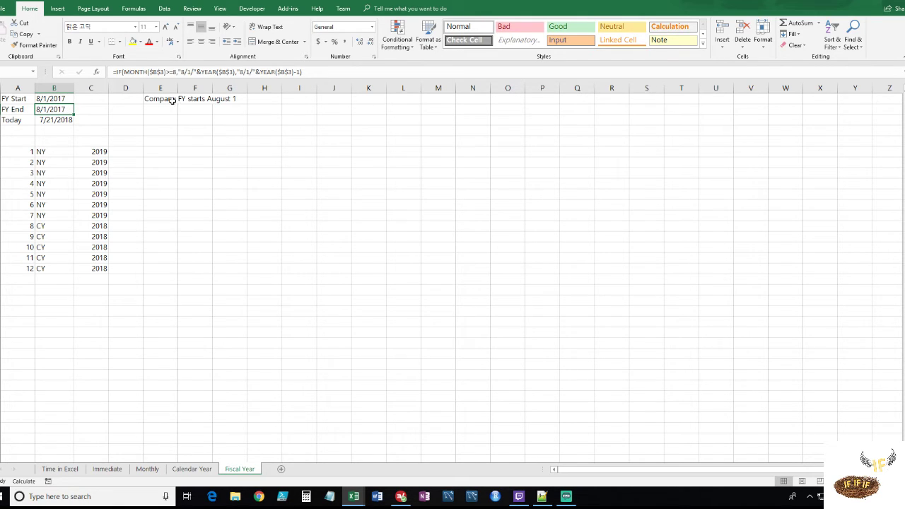
- Add +1 after the first YEAR($B$3) in the FY End formula
left_click(234, 72)
key("Right")
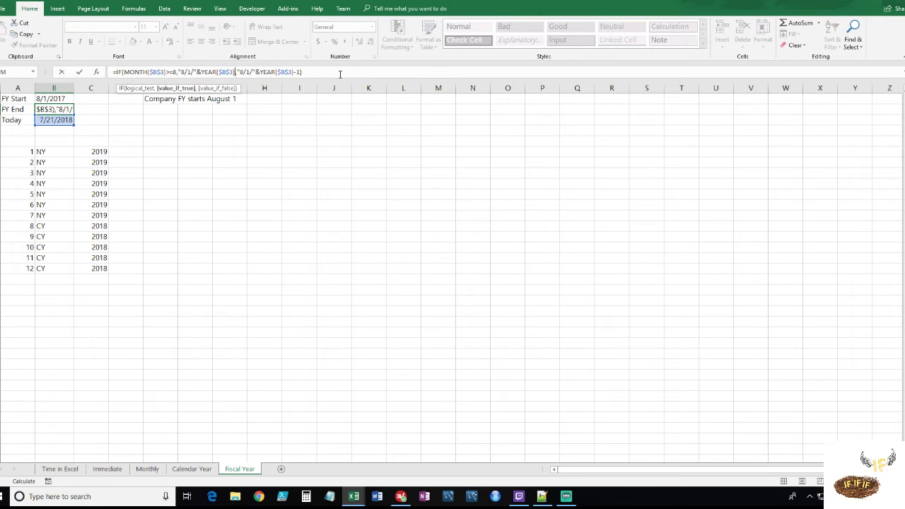
type("+1")
key("Return")
key("Up")
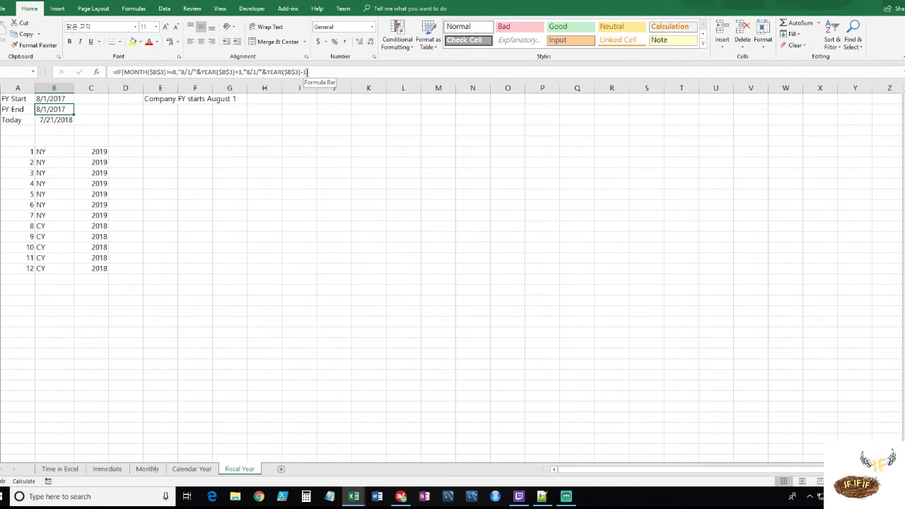
- Remove the trailing -1 from FY End's formula and compare it with FY Start
left_click(308, 72)
key("BackSpace")
key("BackSpace")
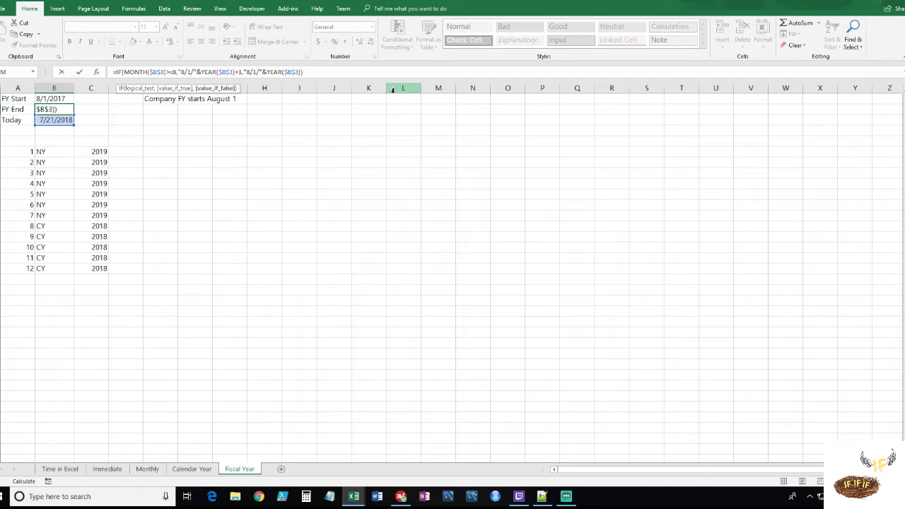
key("Return")
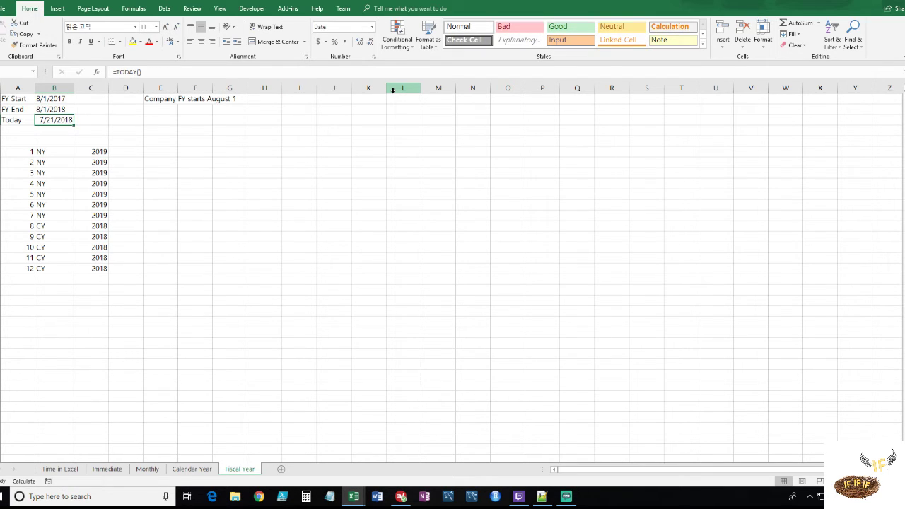
key("Up")
key("Up")
key("Down")
key("Down")
key("Up")
key("Up")
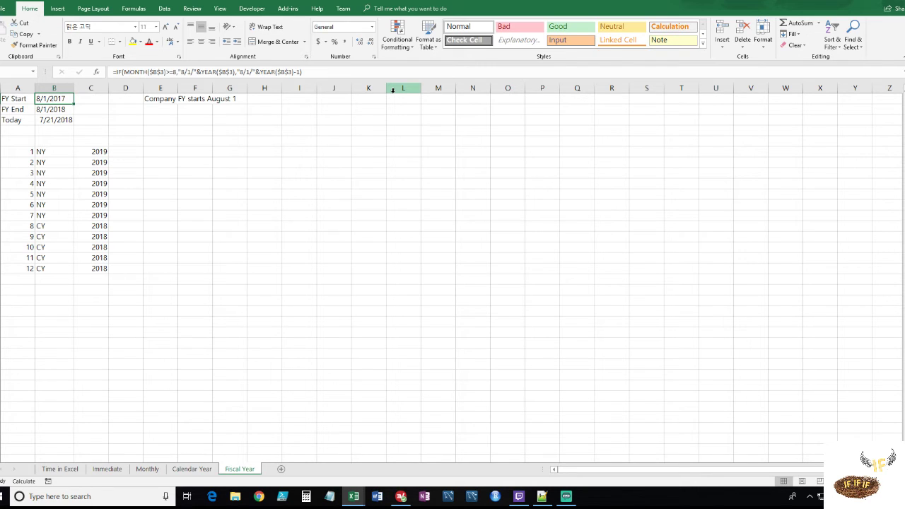
- Replace the Today cell's =TODAY() formula with the fixed test date 2/4/2099
key("Down")
key("Down")
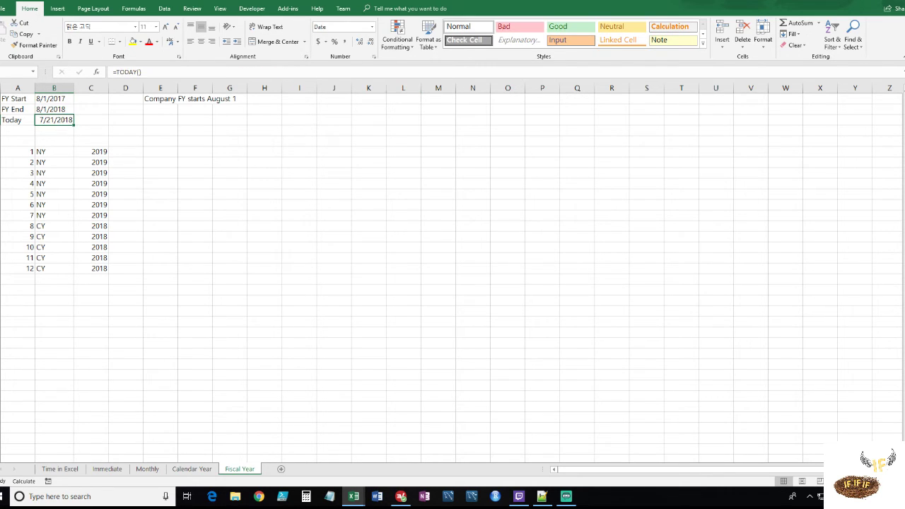
key("Delete")
type("2/4")
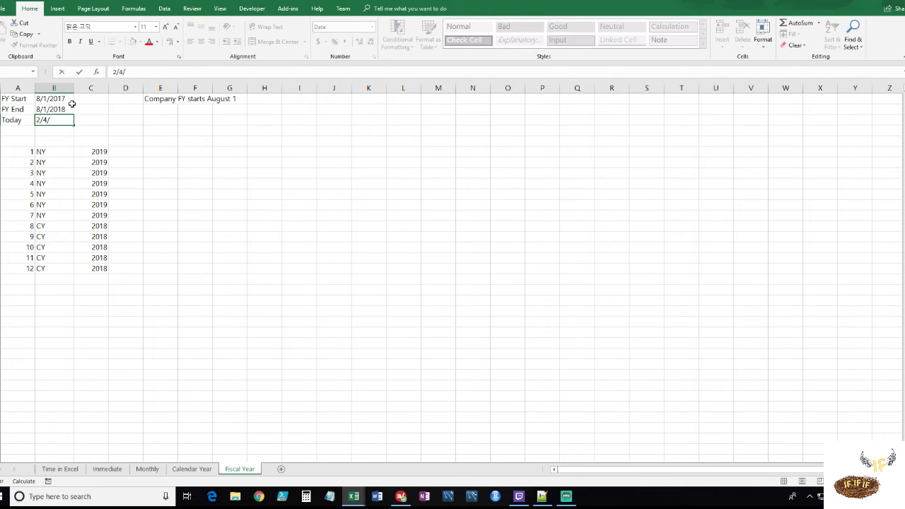
type("/2099")
key("Return")
key("Escape")
key("Up")
key("Up")
key("Up")
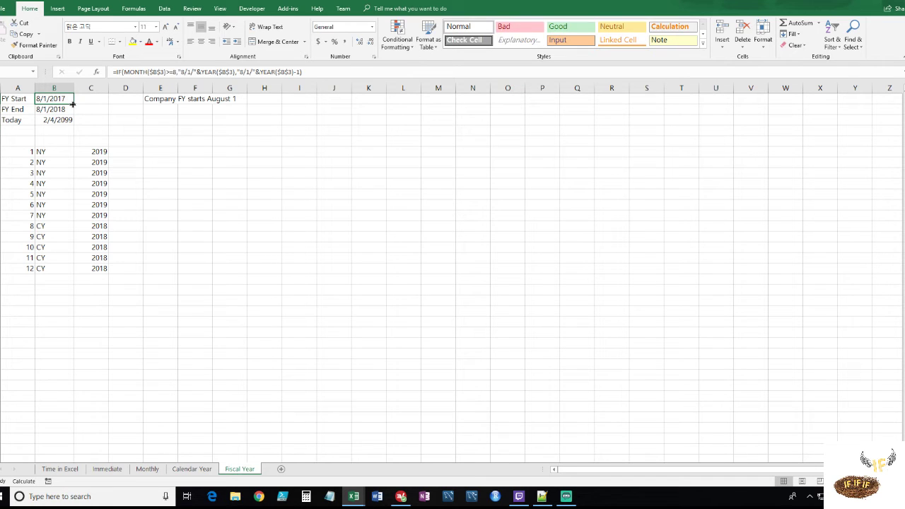
- Recalculate and check that FY Start shows 8/1/2098 and FY End shows 8/1/2099
key("F9")
key("Down")
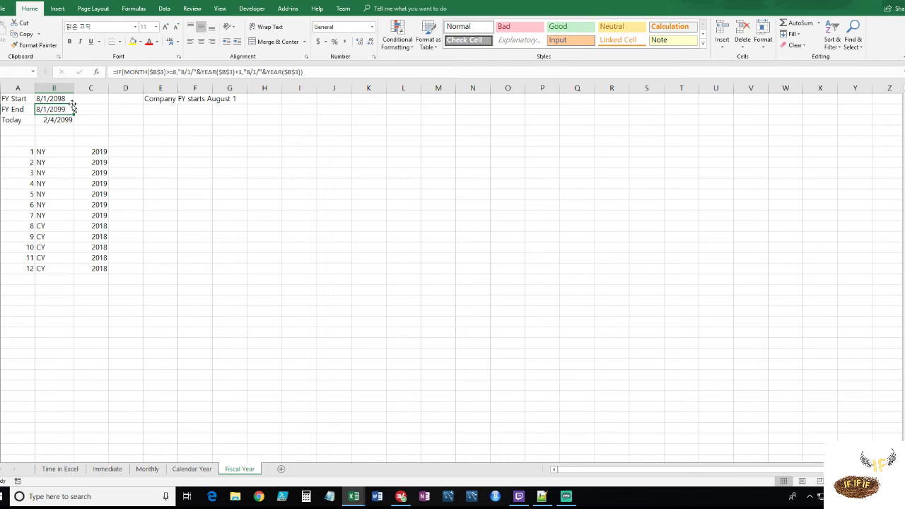
key("Down")
key("Up")
key("Up")
key("Down")
key("Left")
key("Up")
key("Right")
key("Right")
key("Right")
key("Right")
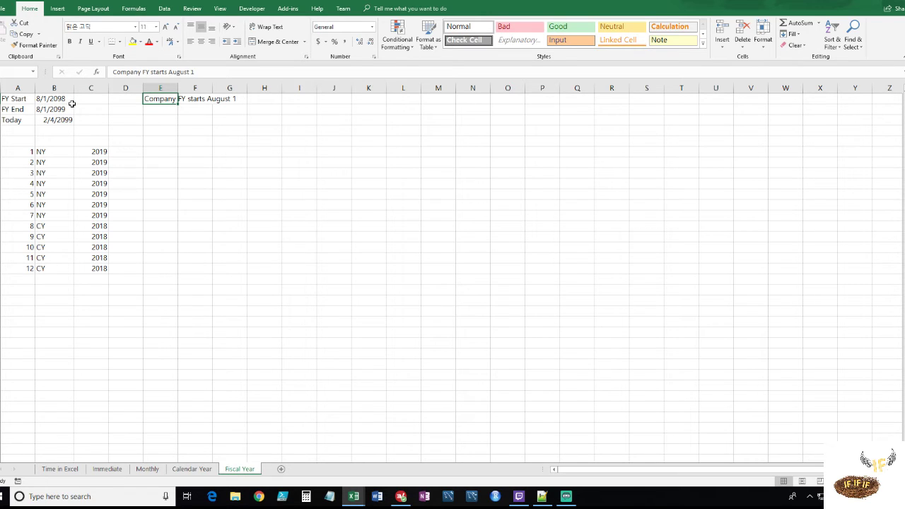
left_click(131, 222)
left_click(88, 140)
left_click(55, 131)
left_click_drag(17, 135, 113, 146)
left_click_drag(24, 150, 101, 269)
left_click(257, 224)
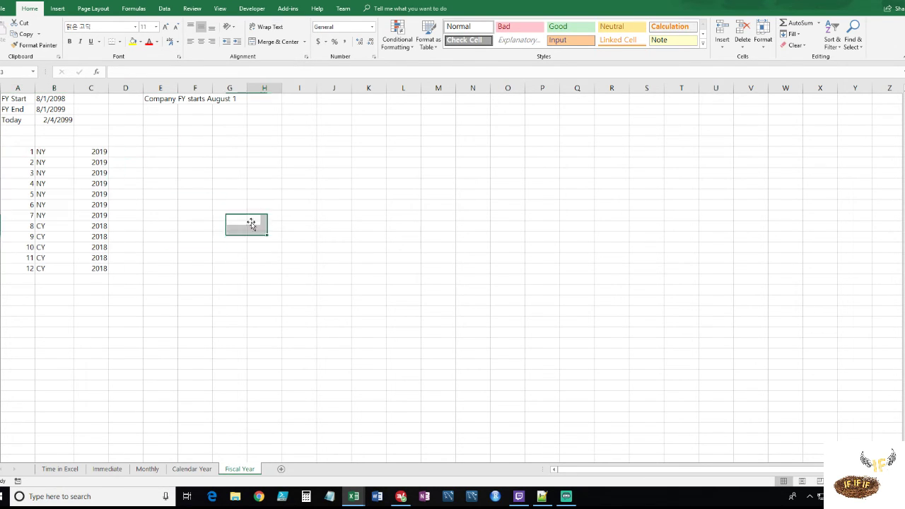
left_click_drag(26, 182, 158, 182)
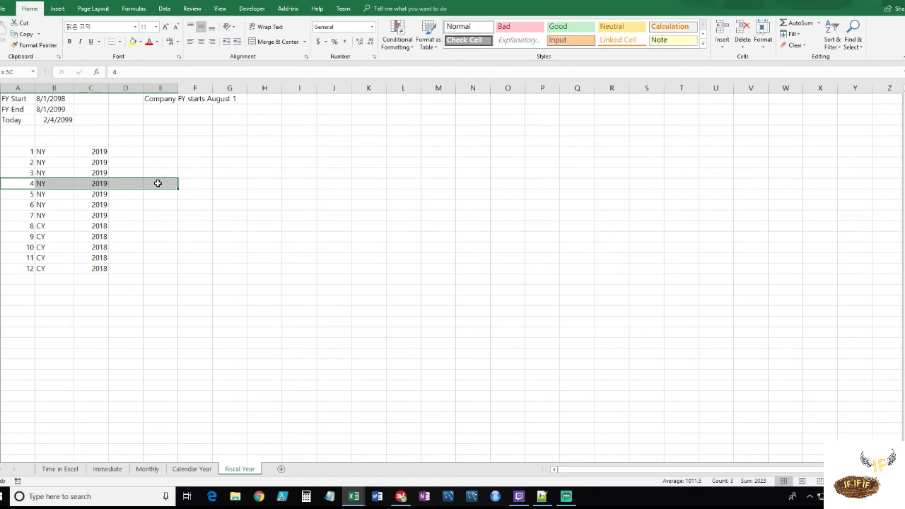
left_click(279, 194)
left_click(333, 174)
left_click_drag(153, 134, 19, 97)
left_click(263, 107)
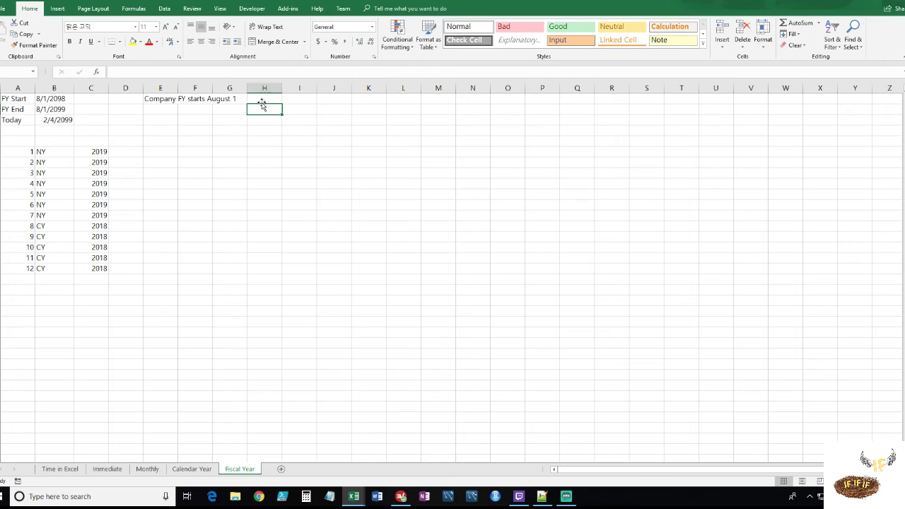
left_click(503, 101)
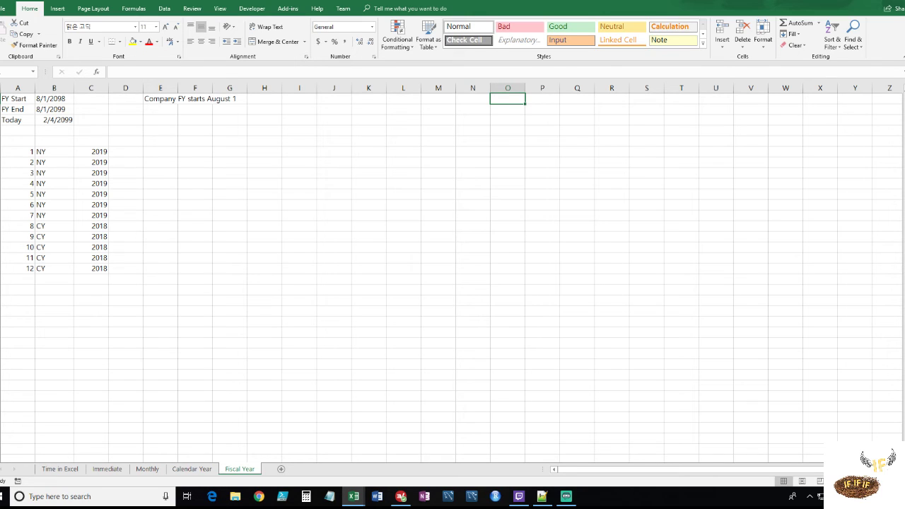
left_click(600, 153)
left_click(472, 140)
left_click(368, 194)
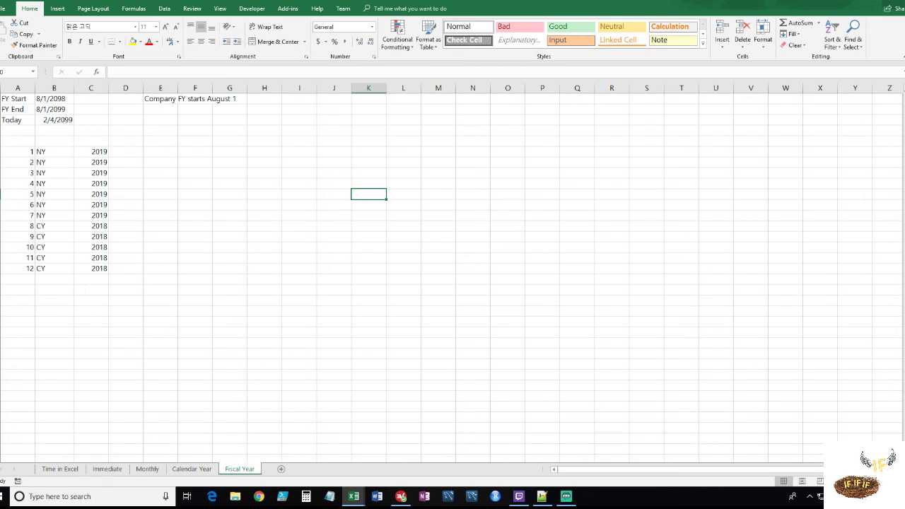
- Switch to the Calendar Year sheet and inspect its DATEVALUE helper formula
left_click(200, 460)
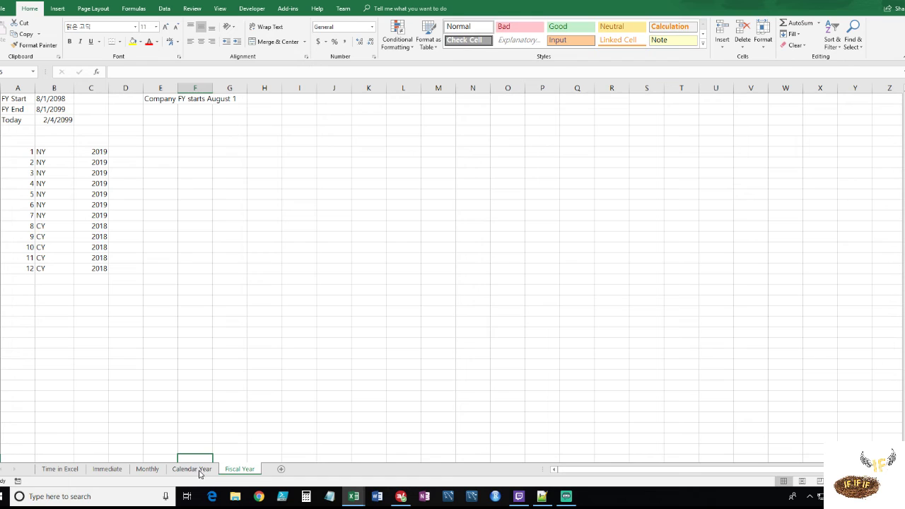
left_click(198, 470)
left_click(109, 99)
mouse_move(110, 100)
left_mouse_down()
mouse_move(101, 115)
mouse_move(95, 99)
left_mouse_up()
- Inspect the Year Start (1/1/2055), Year End (1/1/2056) and Today (8/8/2055) formulas
left_click(65, 100)
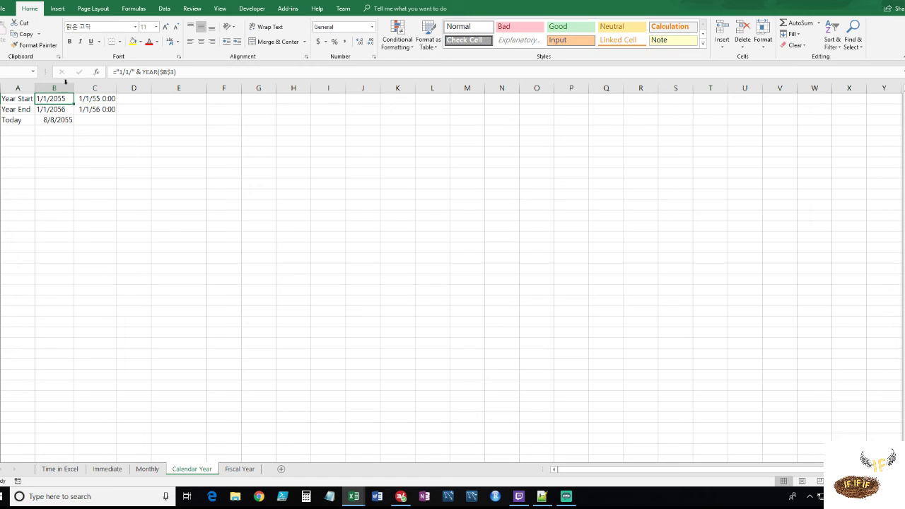
left_click(99, 103)
left_click(131, 111)
left_click(105, 104)
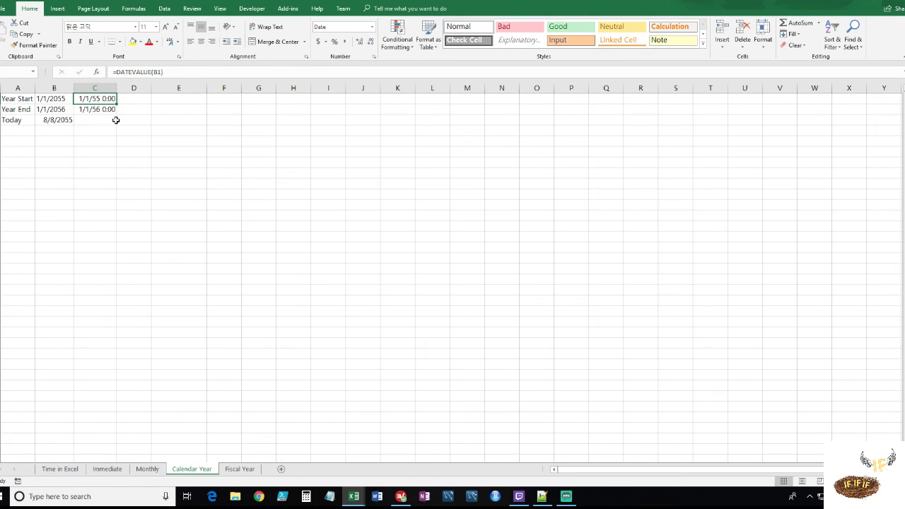
left_click(427, 132)
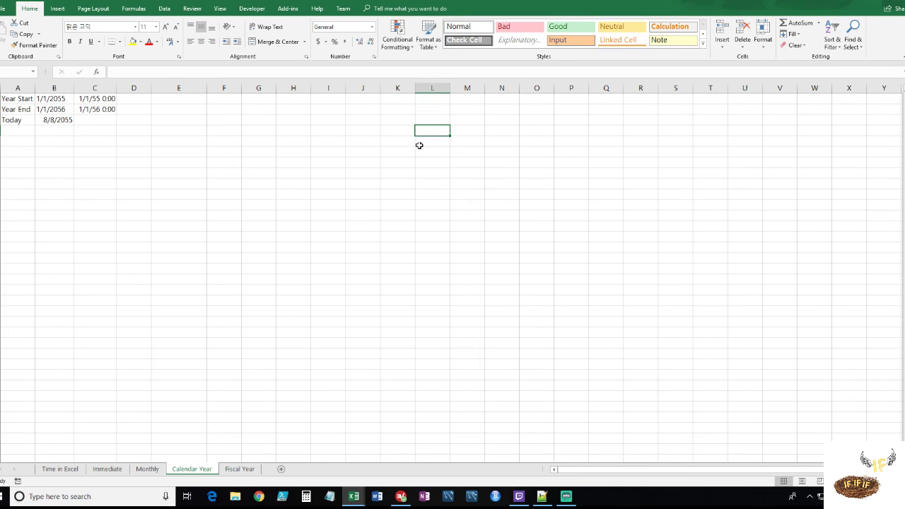
left_click_drag(453, 133, 470, 134)
left_click(396, 130)
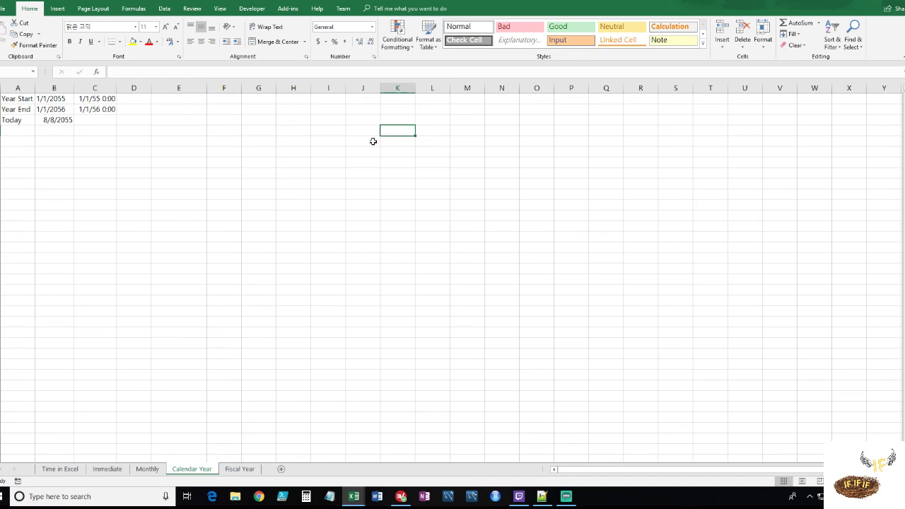
left_click(419, 164)
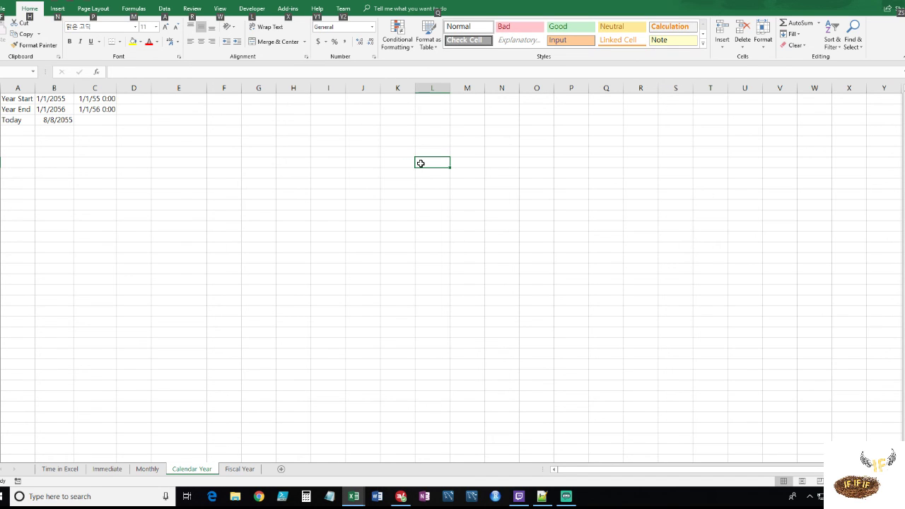
- In the VBA editor, expand the second VBAProject's Microsoft Excel Objects to list its sheets
left_click(5, 32)
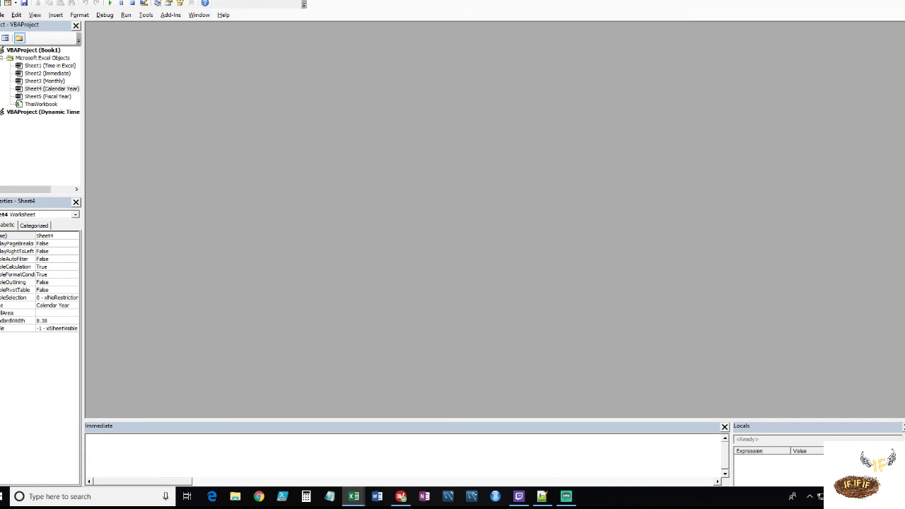
left_click(2, 112)
left_click(9, 119)
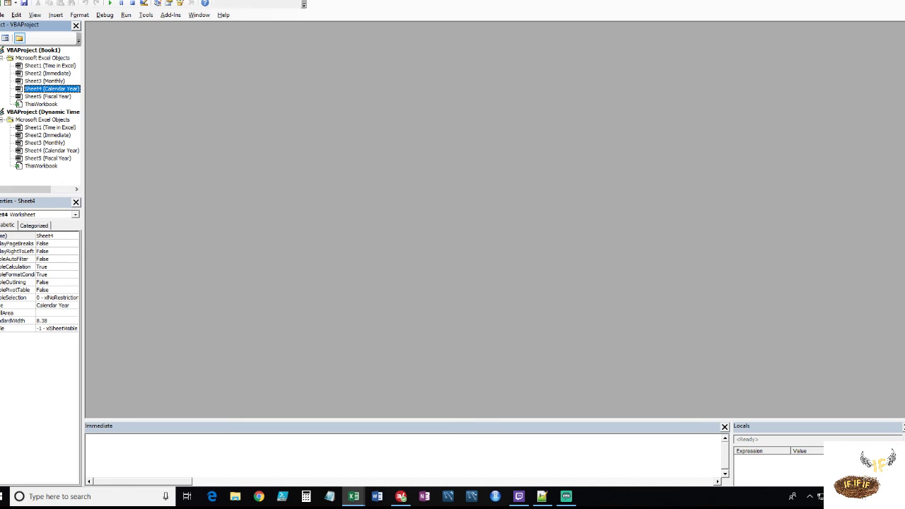
- Go back to Excel's unchanged Calendar Year sheet with Alt+F11
key("alt+F11")
left_click_drag(605, 172, 639, 172)
left_click(224, 151)
left_click(134, 151)
left_click(87, 144)
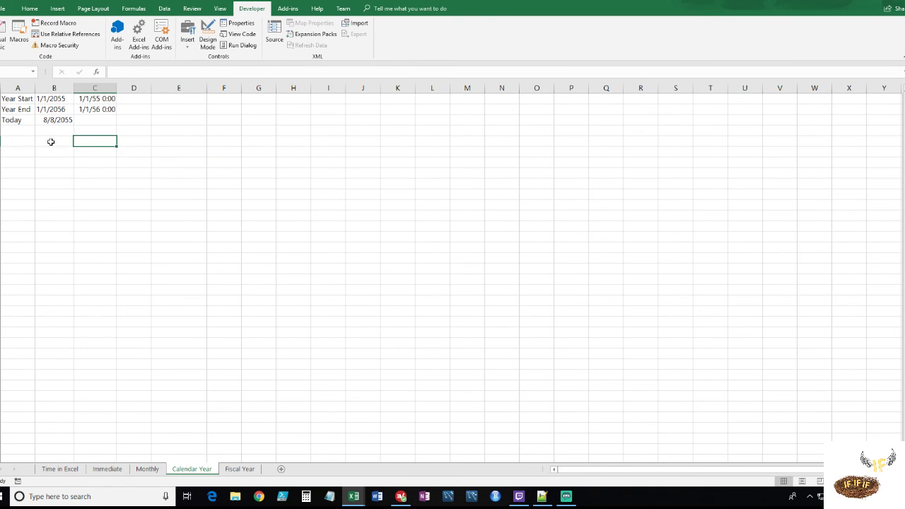
left_click(51, 142)
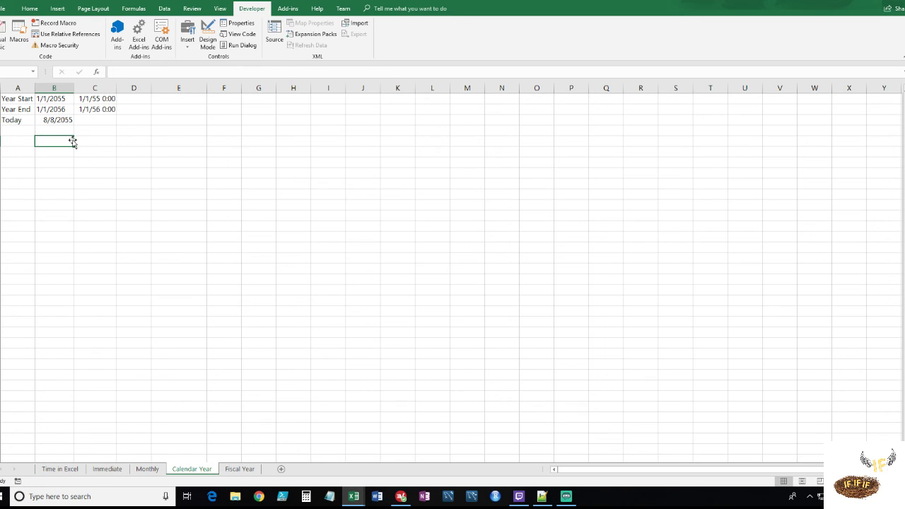
left_click(175, 154)
left_click(144, 141)
left_click(100, 142)
left_click(45, 137)
left_click(32, 143)
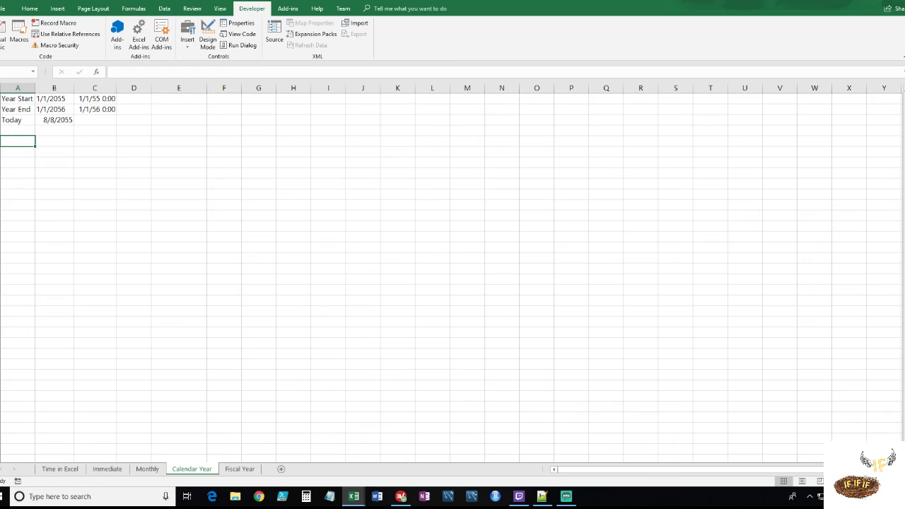
left_click(565, 496)
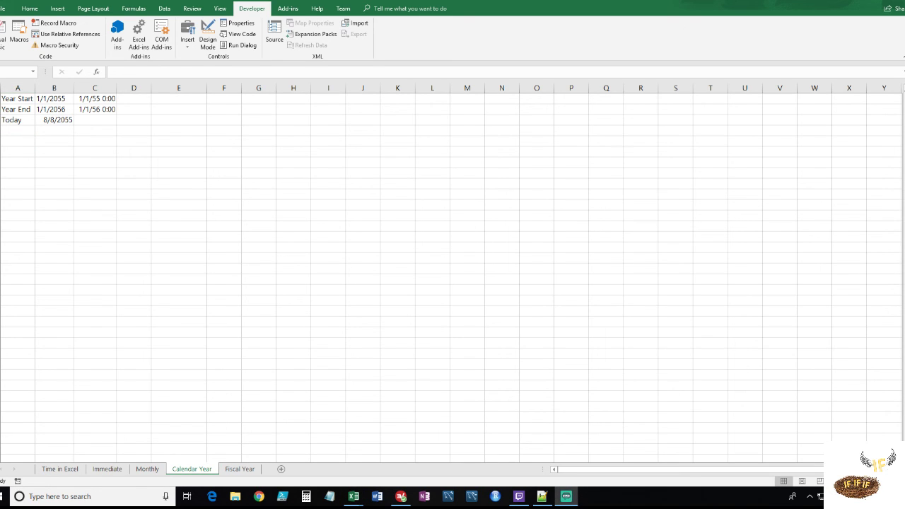